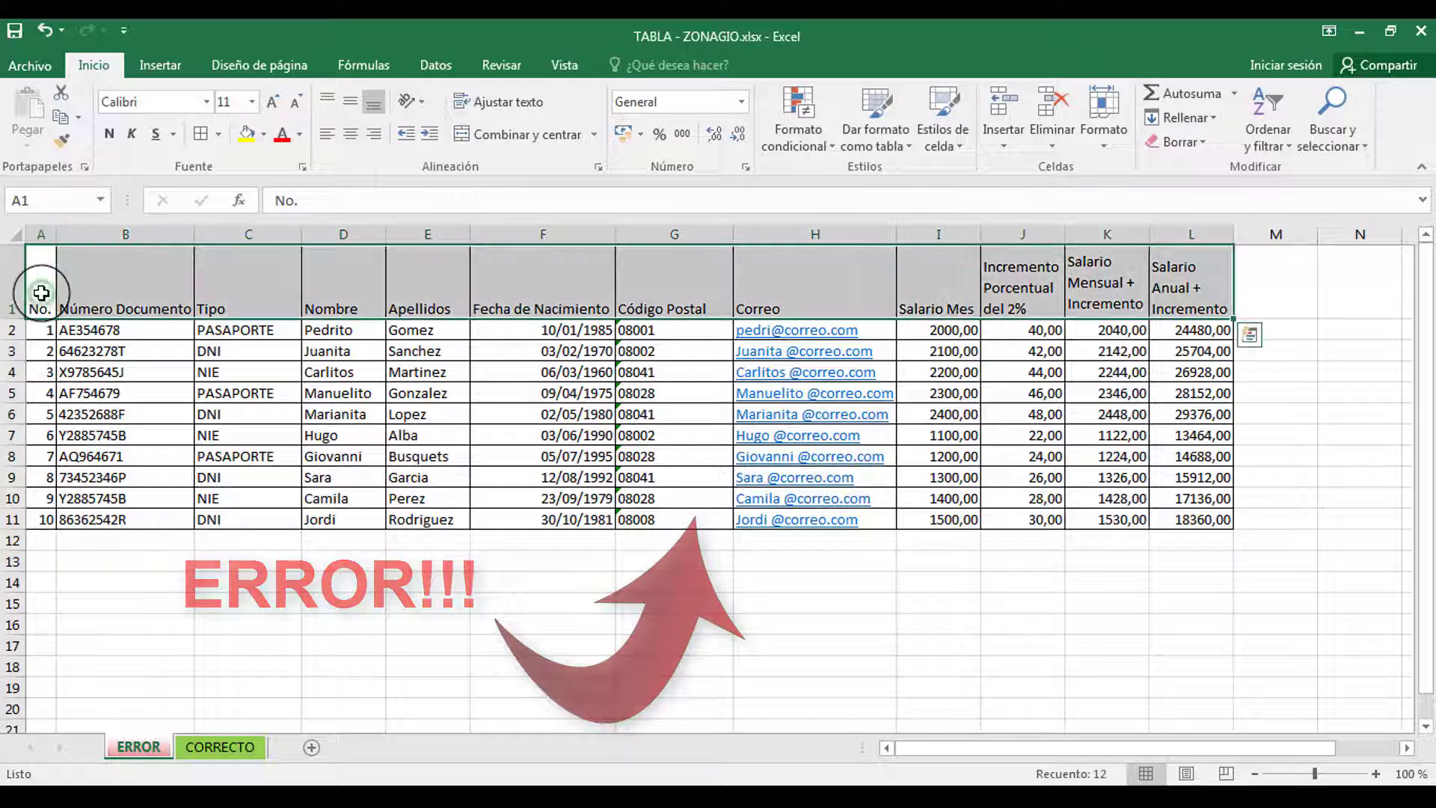
- Fill the table's header cells A1:L1 with yellow
left_click(247, 134)
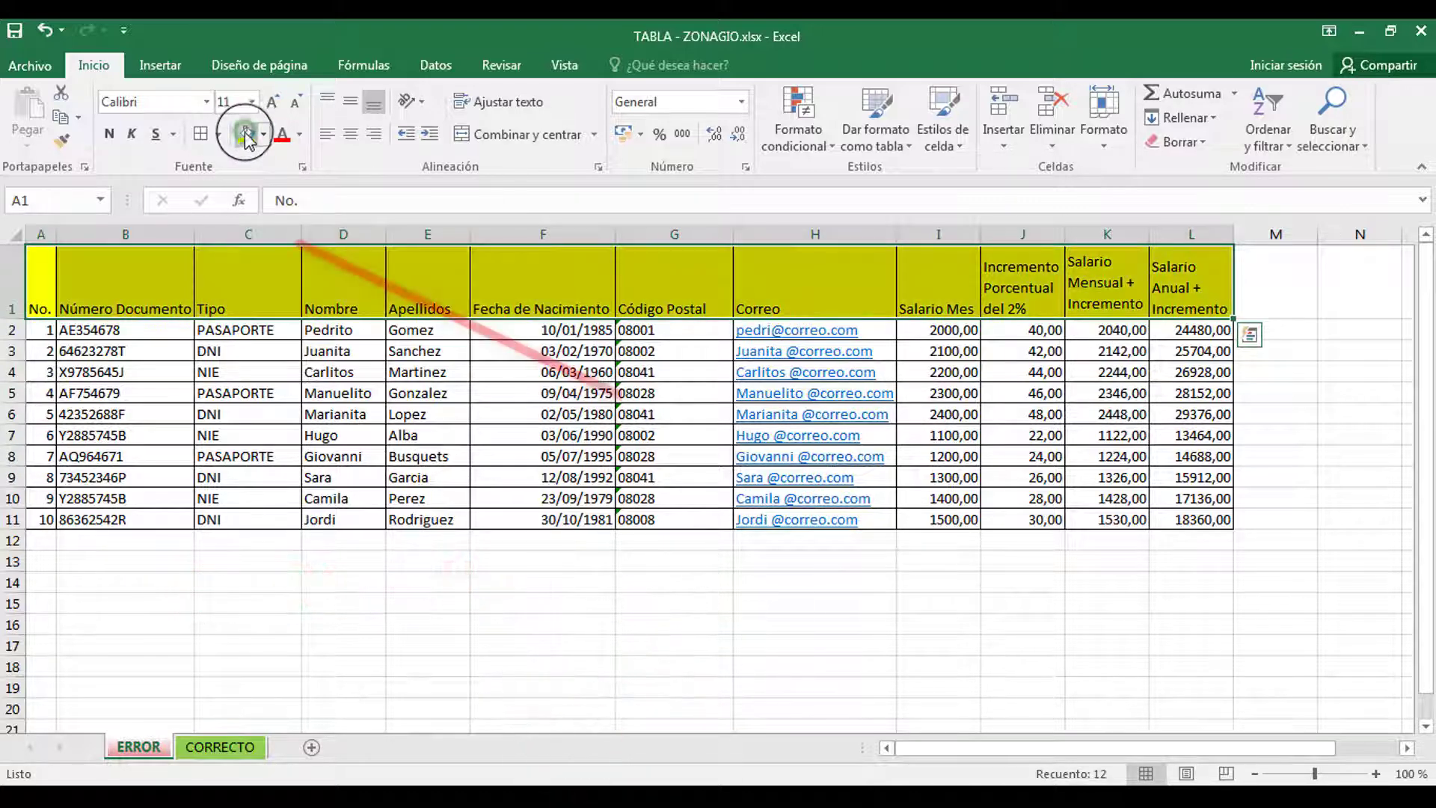
left_click(1019, 561)
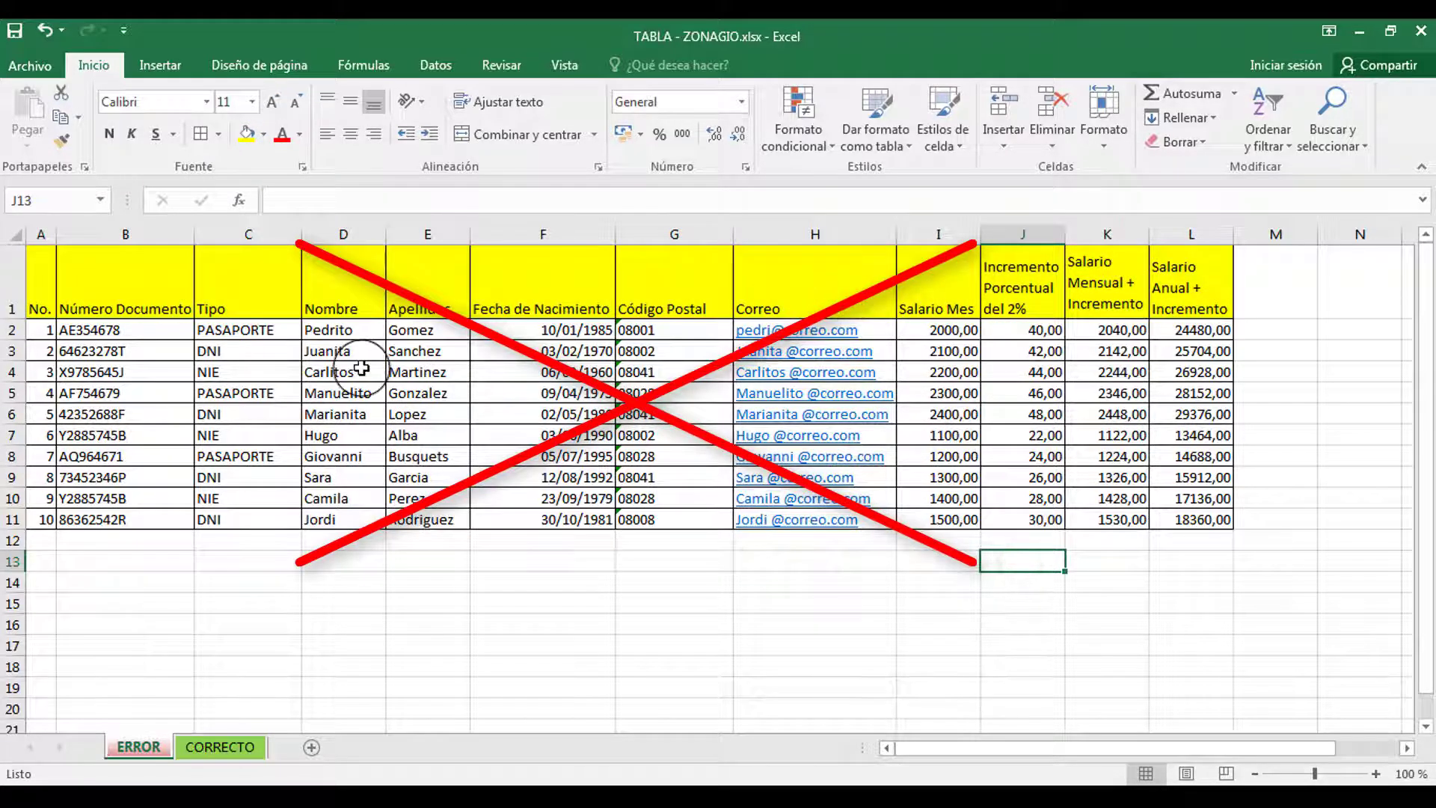
left_click(675, 558)
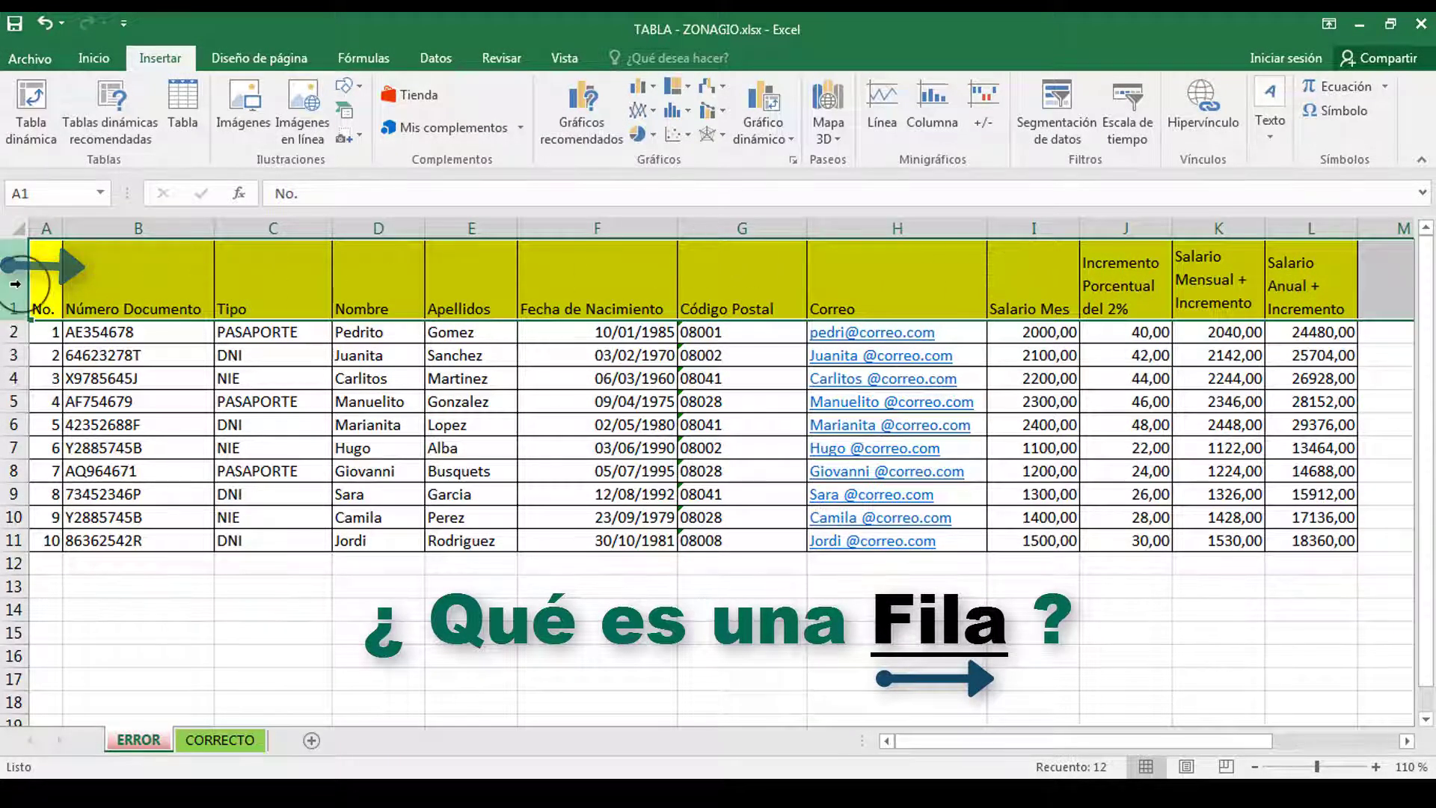
- Select entire row 3 as an example of a row, and columns B, C and D in turn as examples of columns
left_click(15, 354)
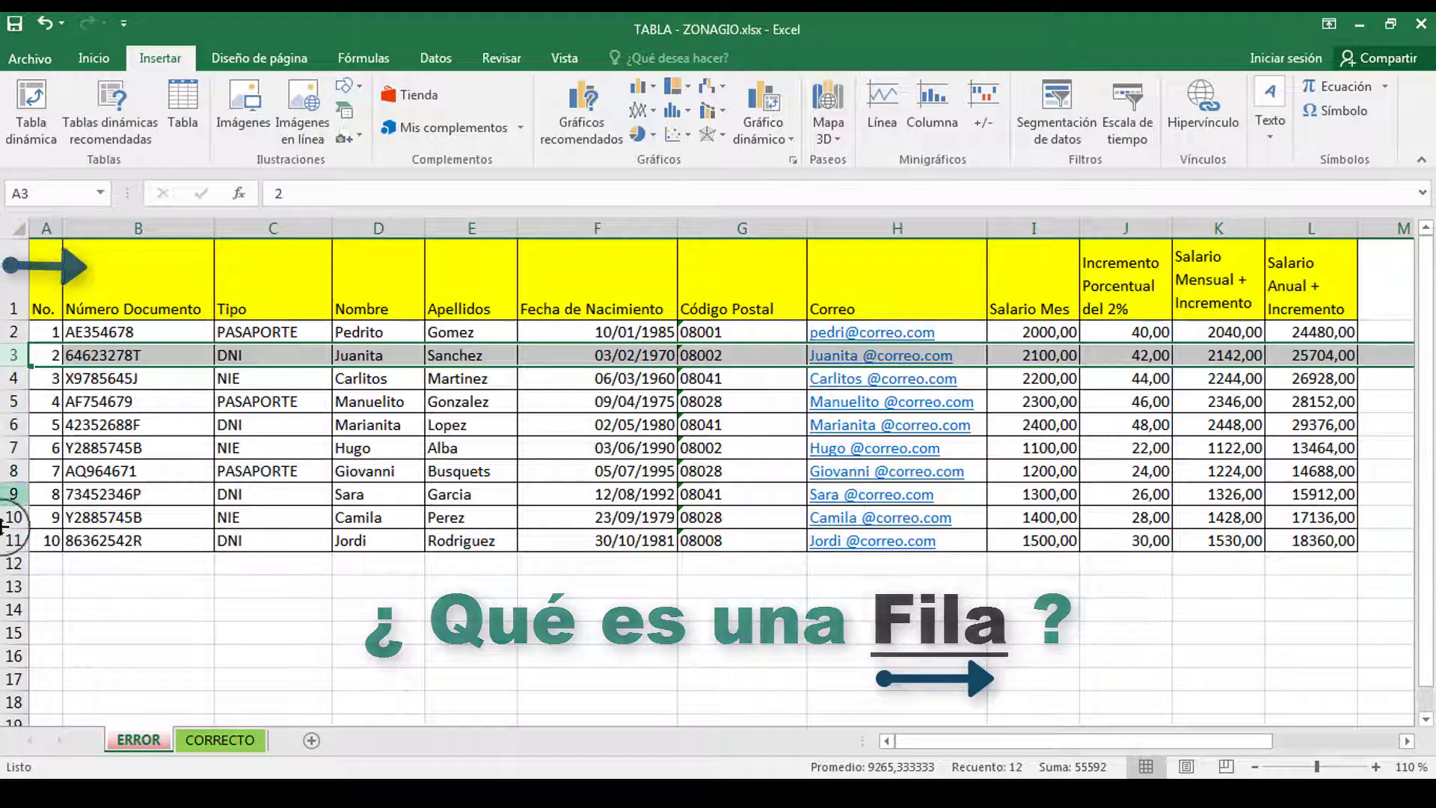
left_click(131, 265)
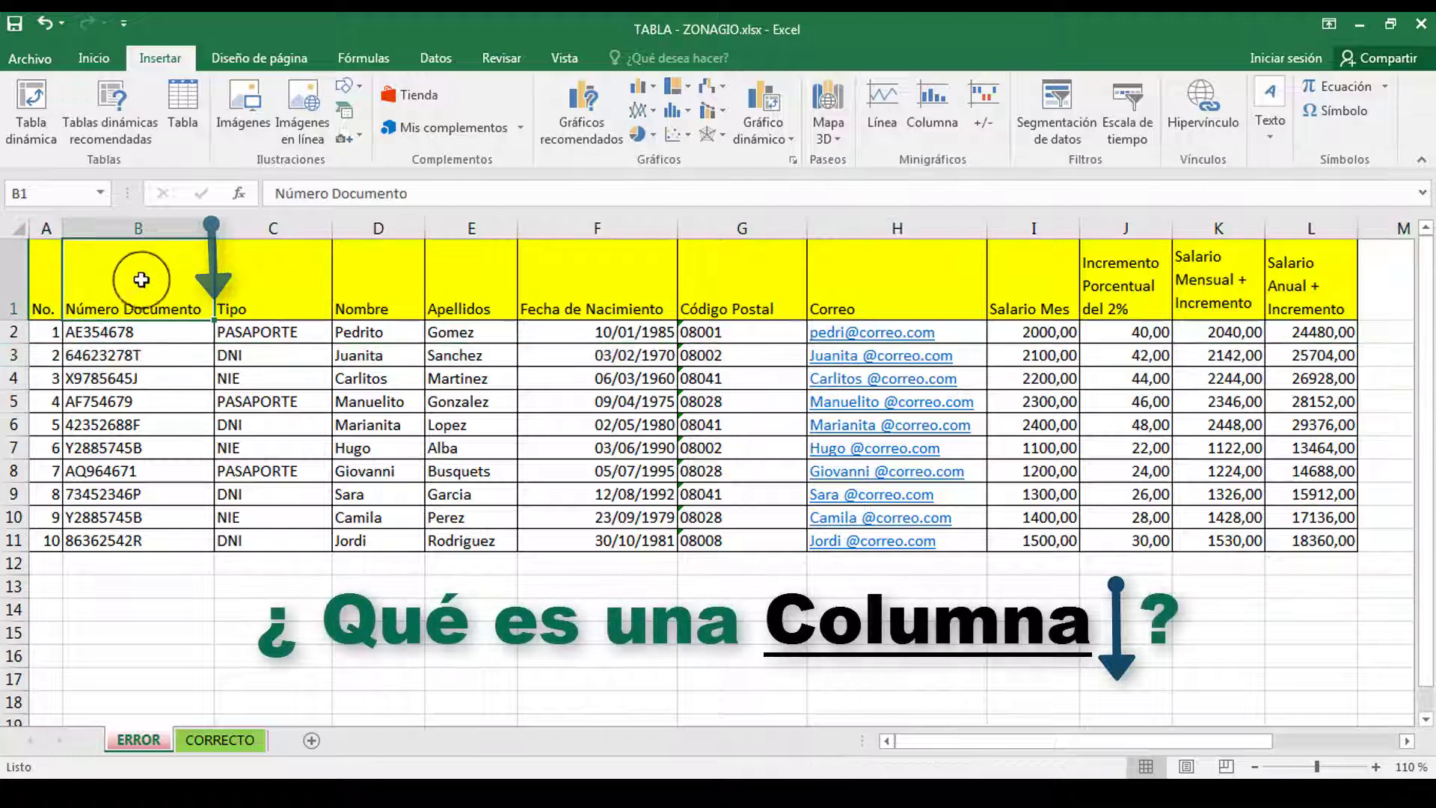
left_click(163, 227)
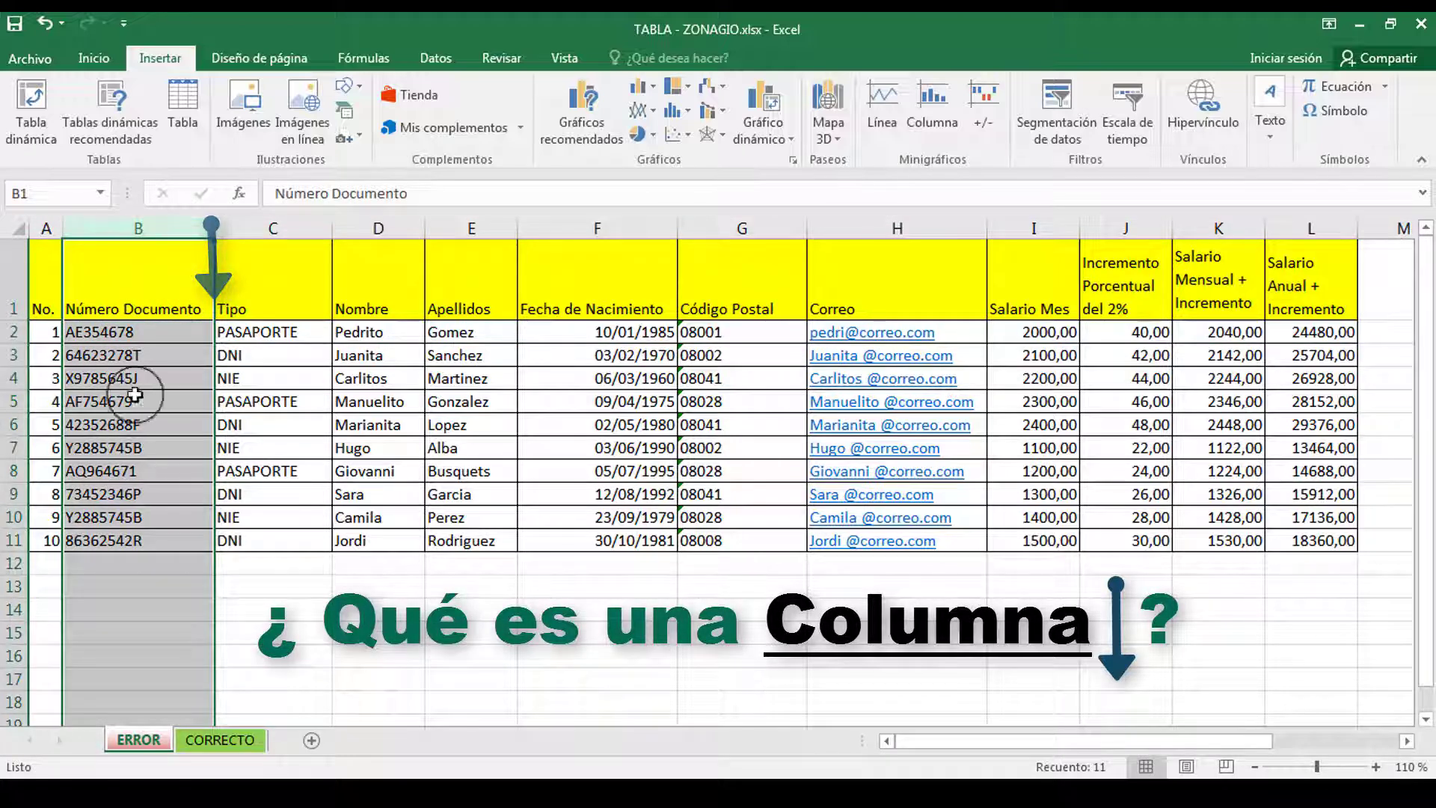
left_click(278, 329)
left_click(284, 227)
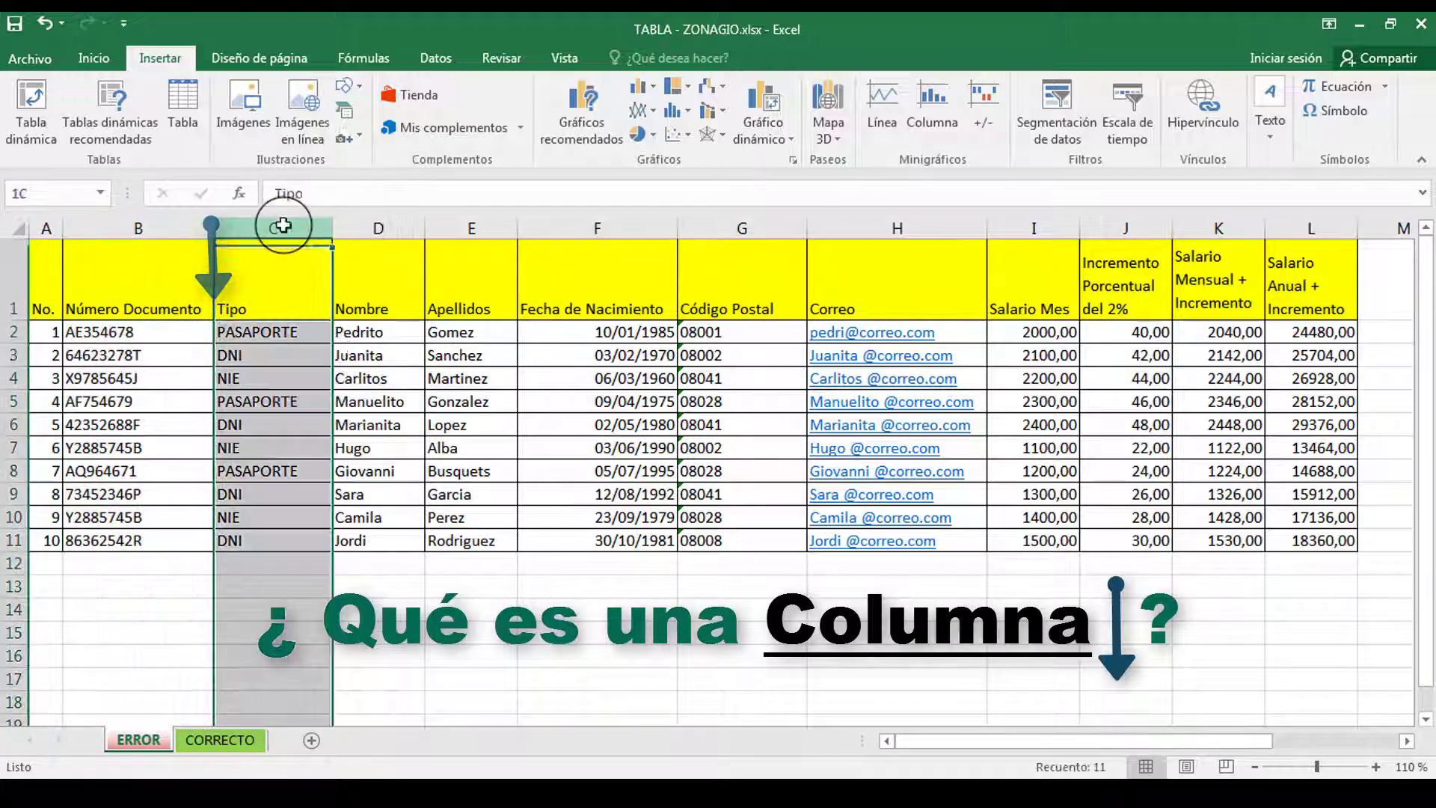
left_click(372, 226)
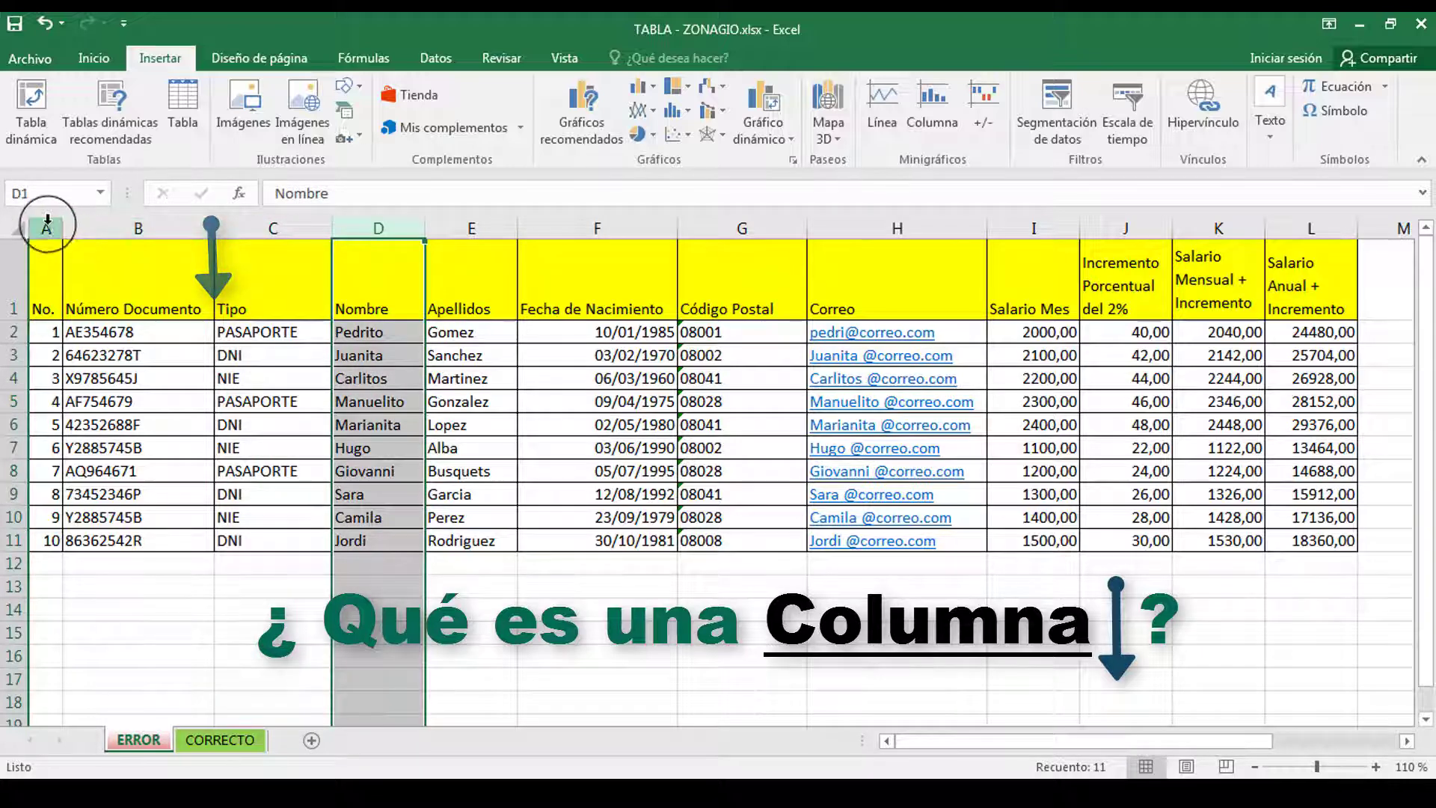
- Highlight all the table's columns from A to L, and all its rows starting from row 1
left_click_drag(46, 226, 1317, 248)
left_click(273, 331)
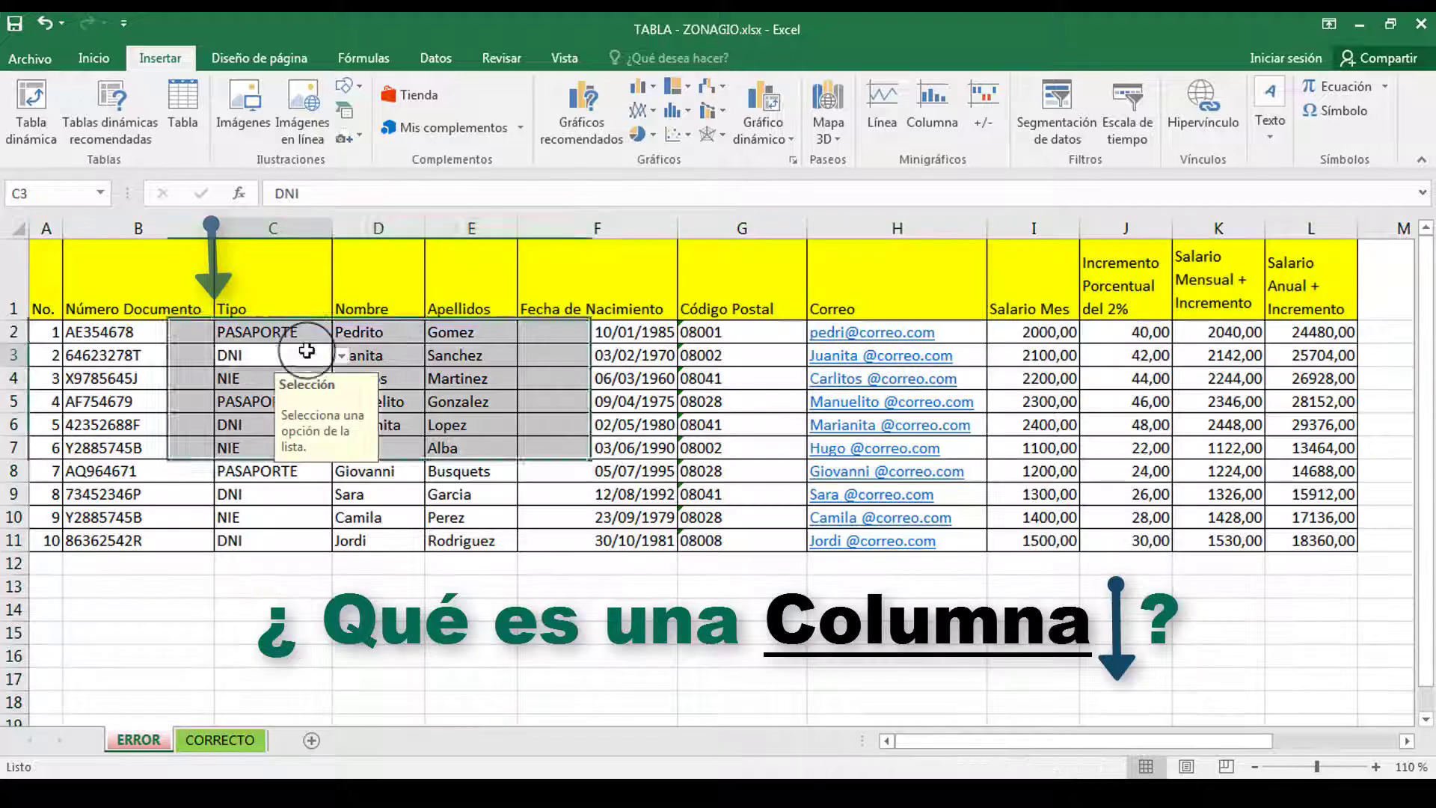
left_click_drag(14, 279, 5, 557)
left_click(209, 576)
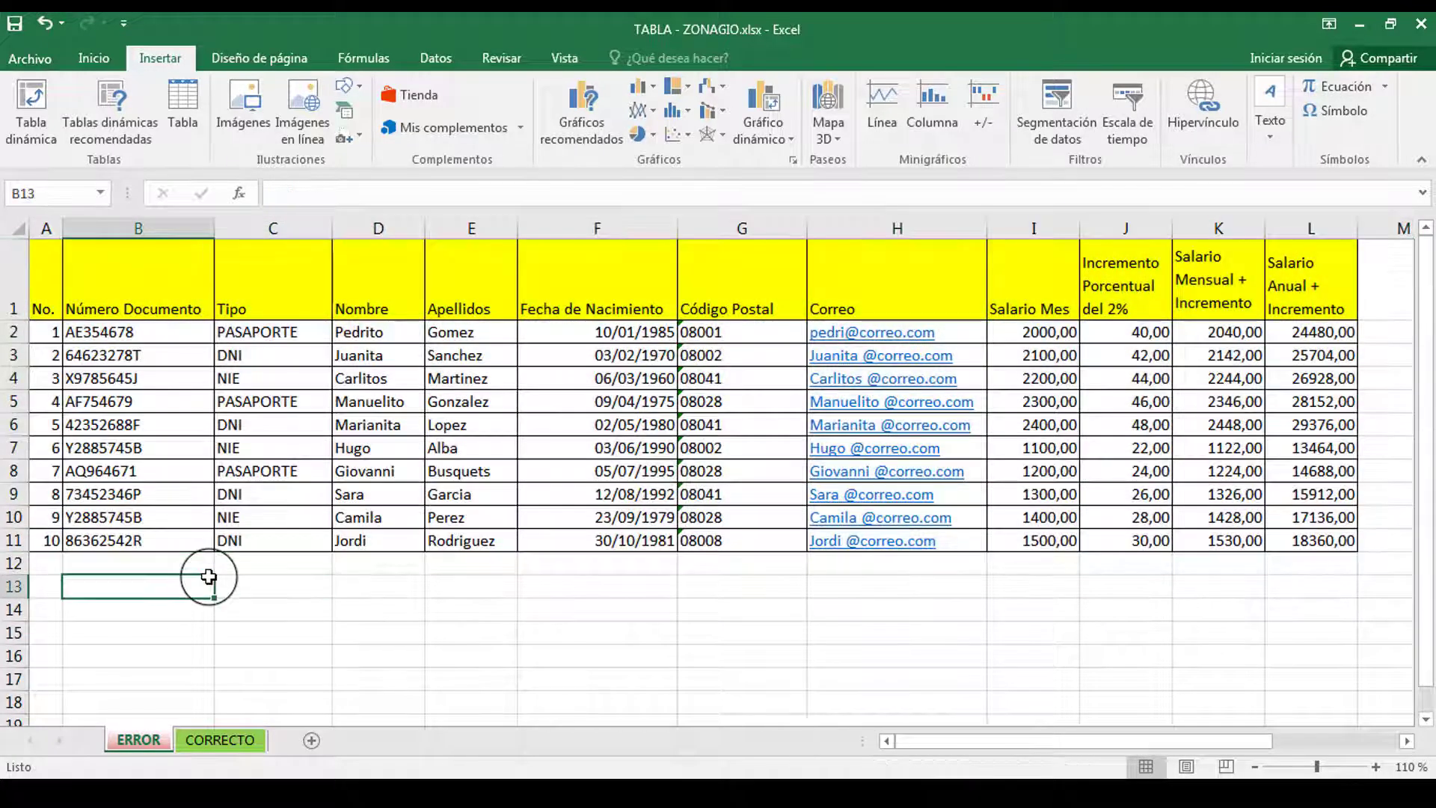
- Open cell B2 for editing and highlight its document number, leaving the content as it is
double_click(172, 332)
left_click_drag(103, 334, 27, 326)
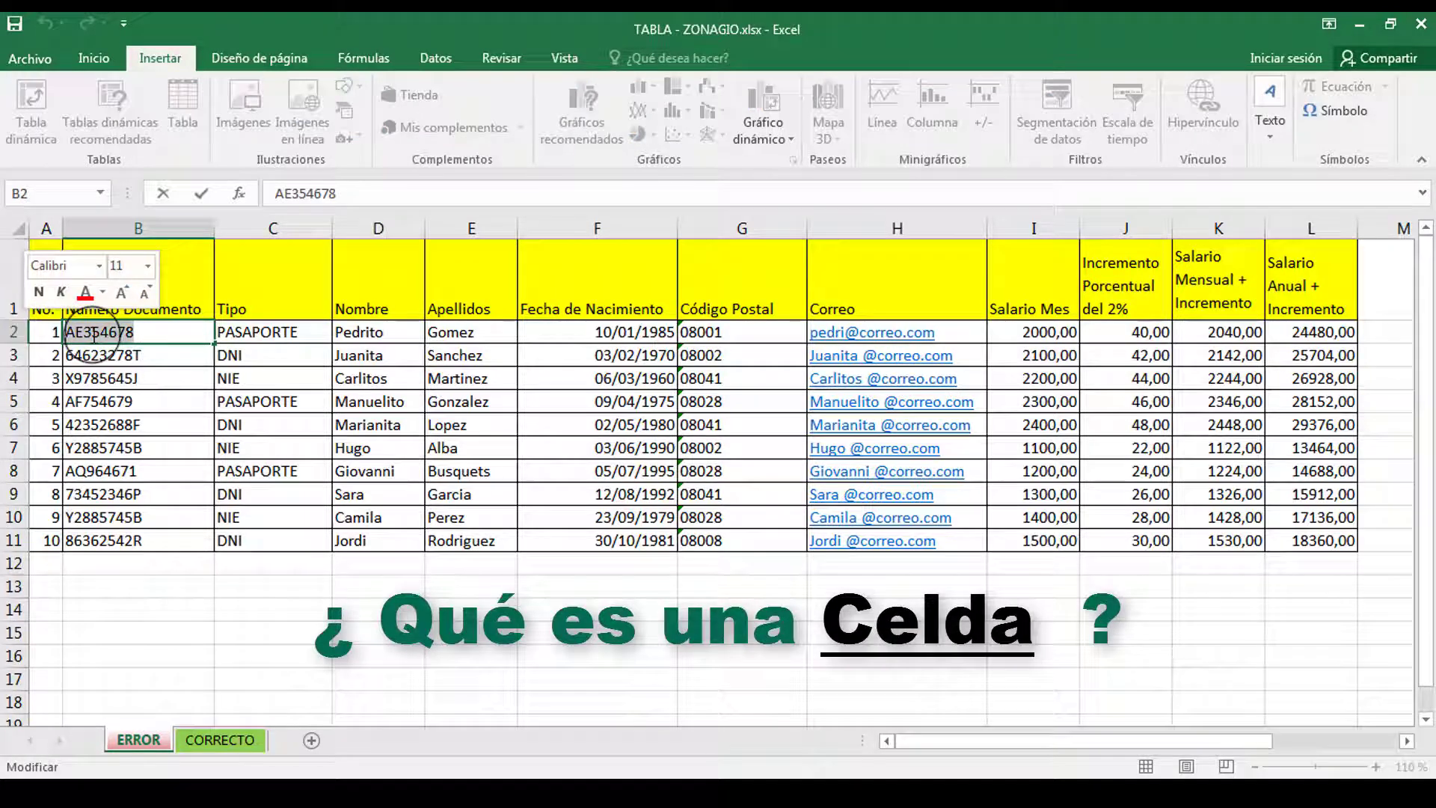
left_click(192, 357)
- Show how cell C2 is formed by selecting the cell, the whole of column C and the whole of row 2
left_click(255, 327)
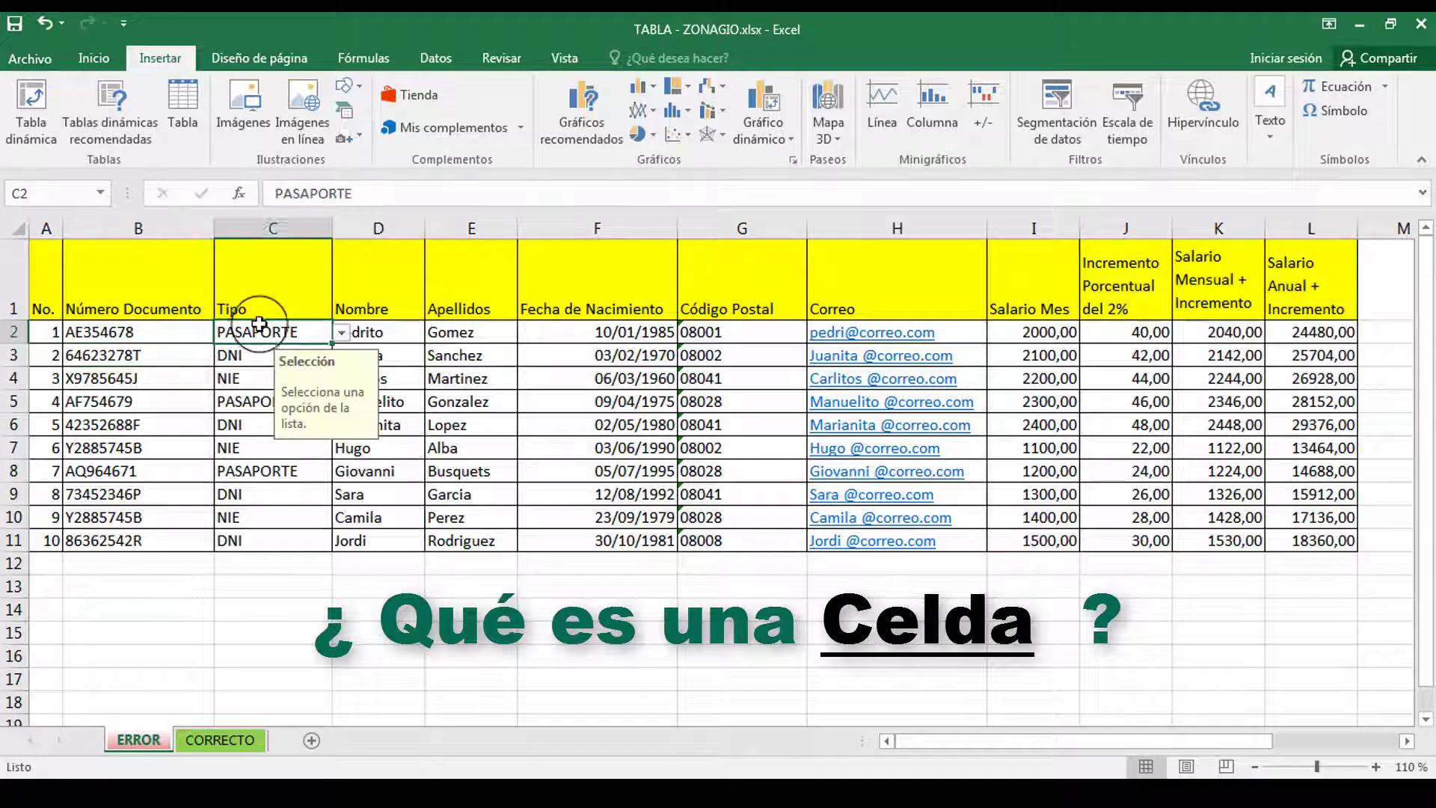
left_click(278, 226)
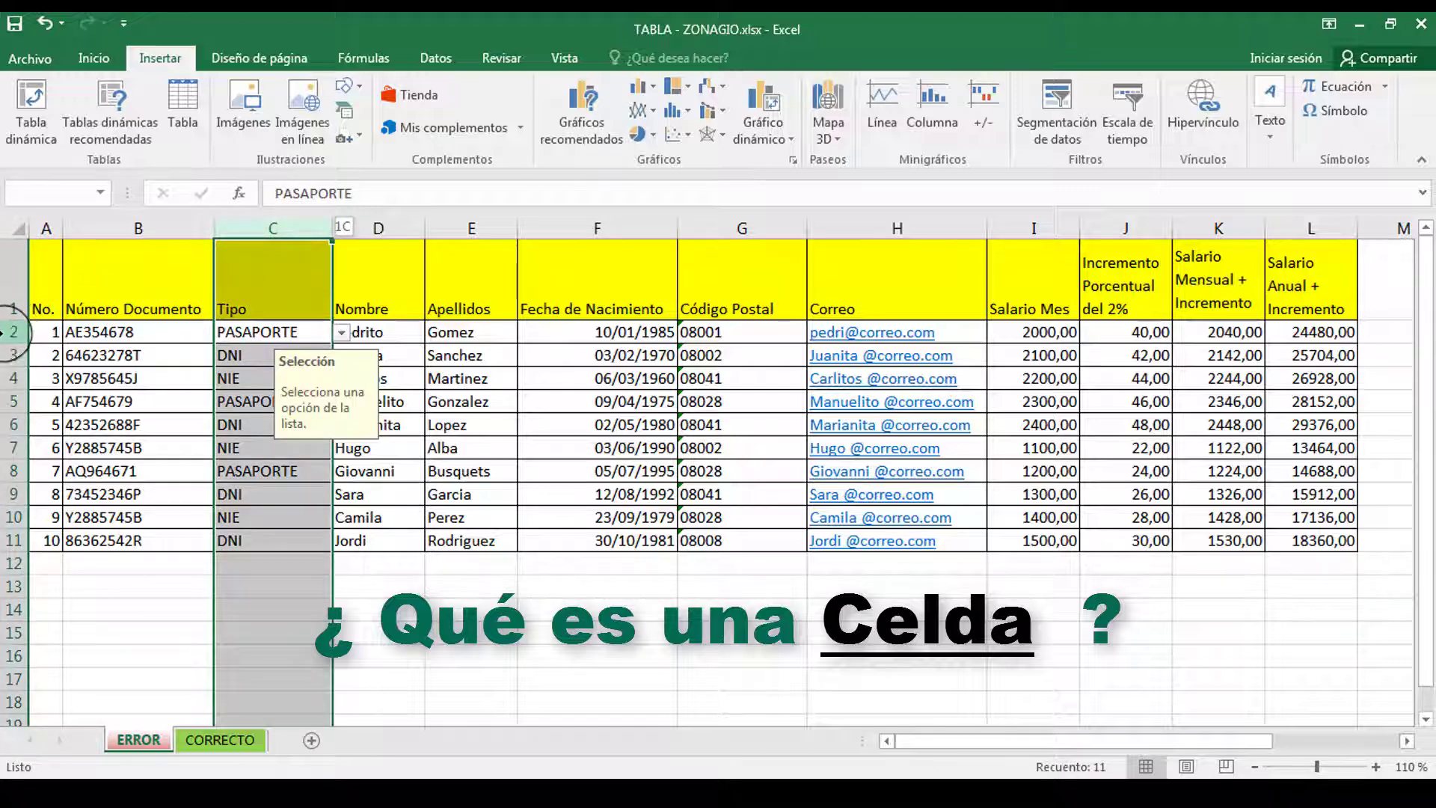
left_click(15, 332)
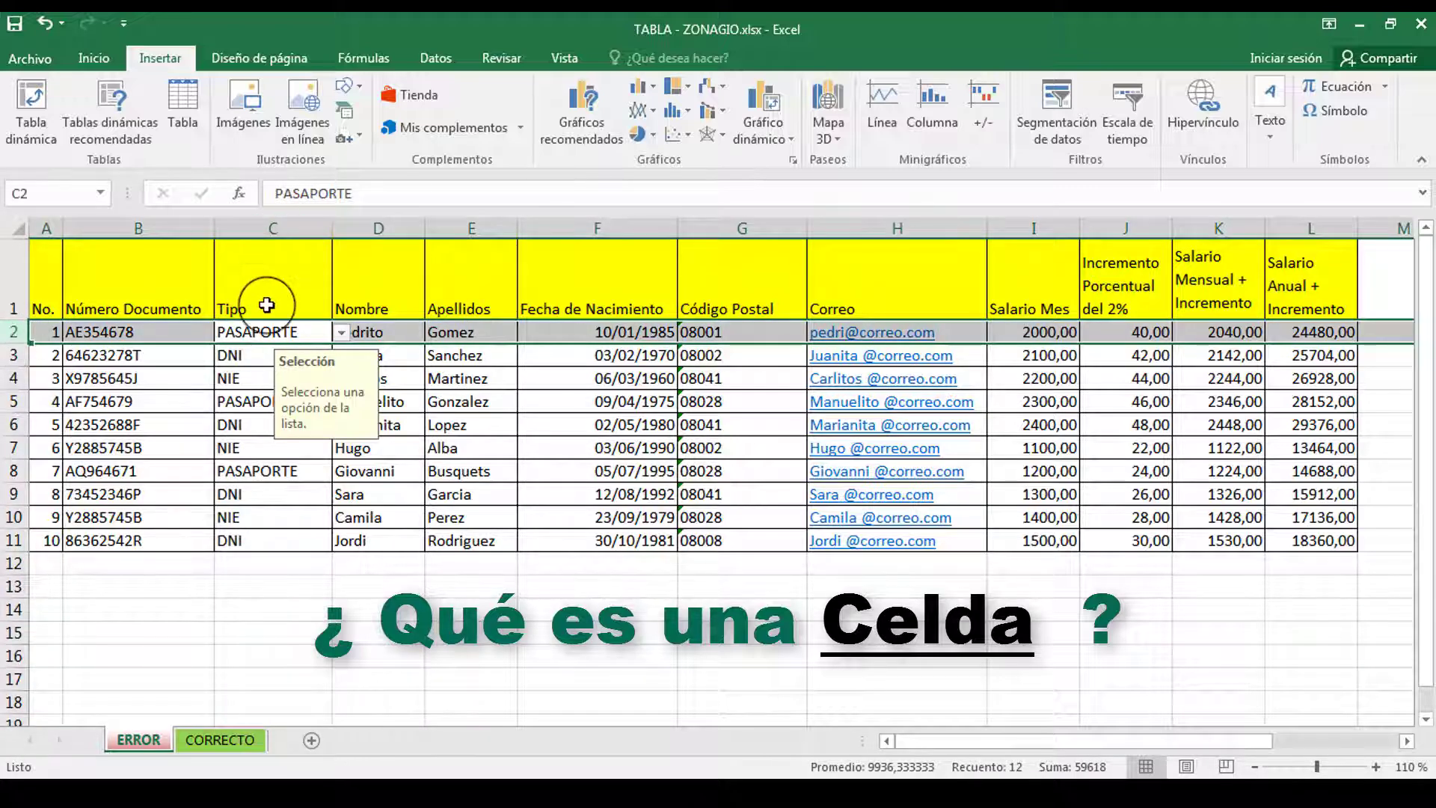
left_click(264, 329)
- Show cell D2 as the crossing of column D and row 2, and select cell D3 below it
left_click(375, 329)
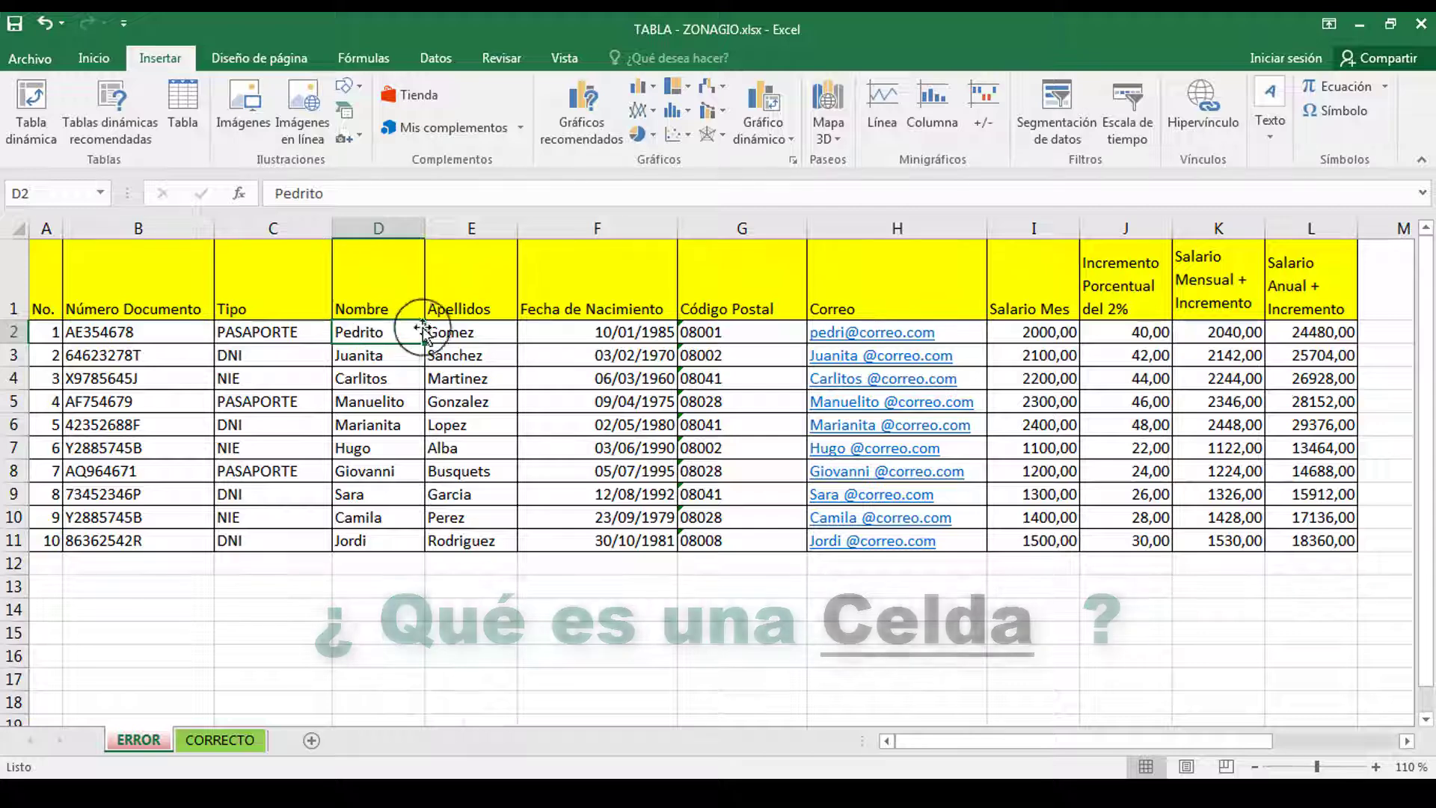
left_click(407, 227)
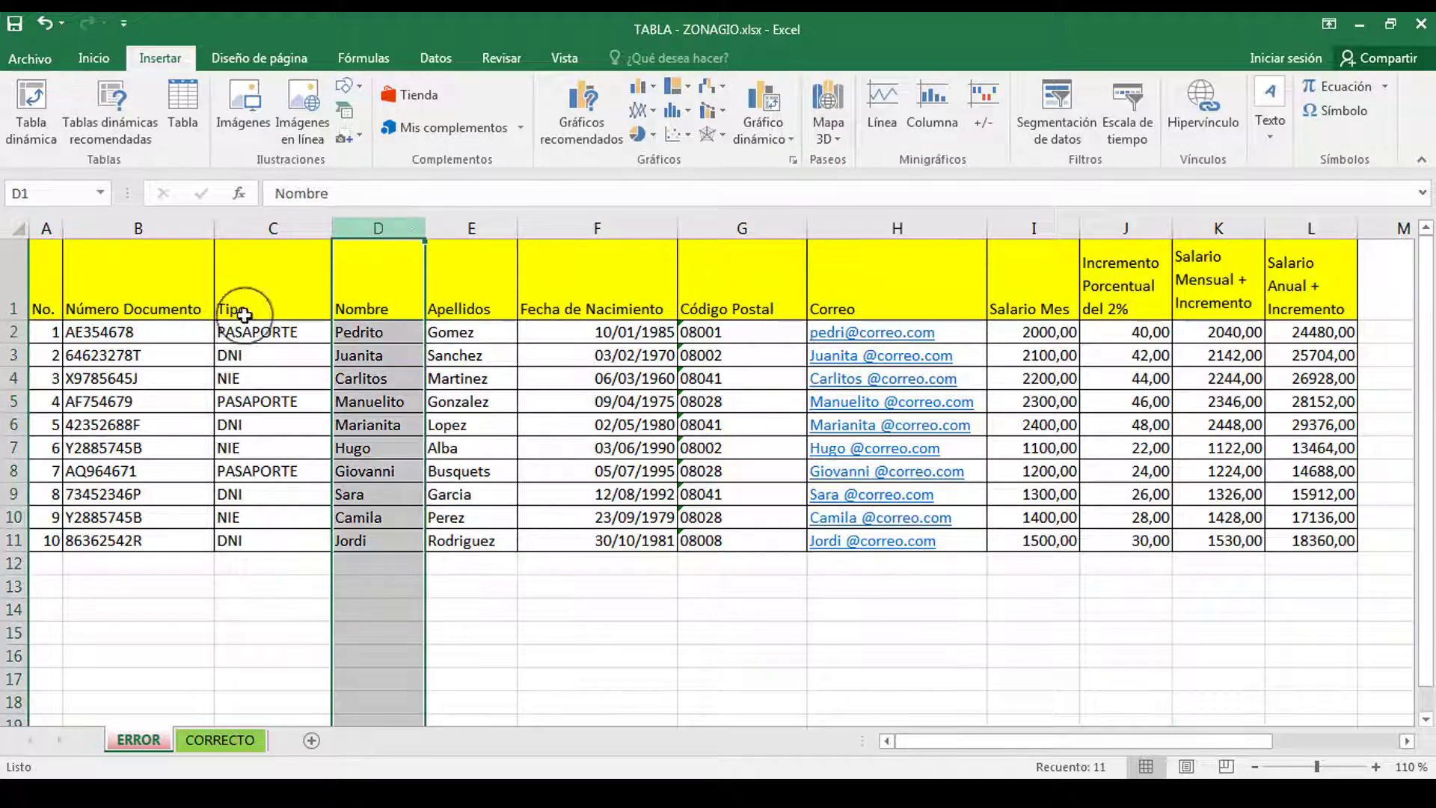
left_click(10, 332)
left_click(350, 356)
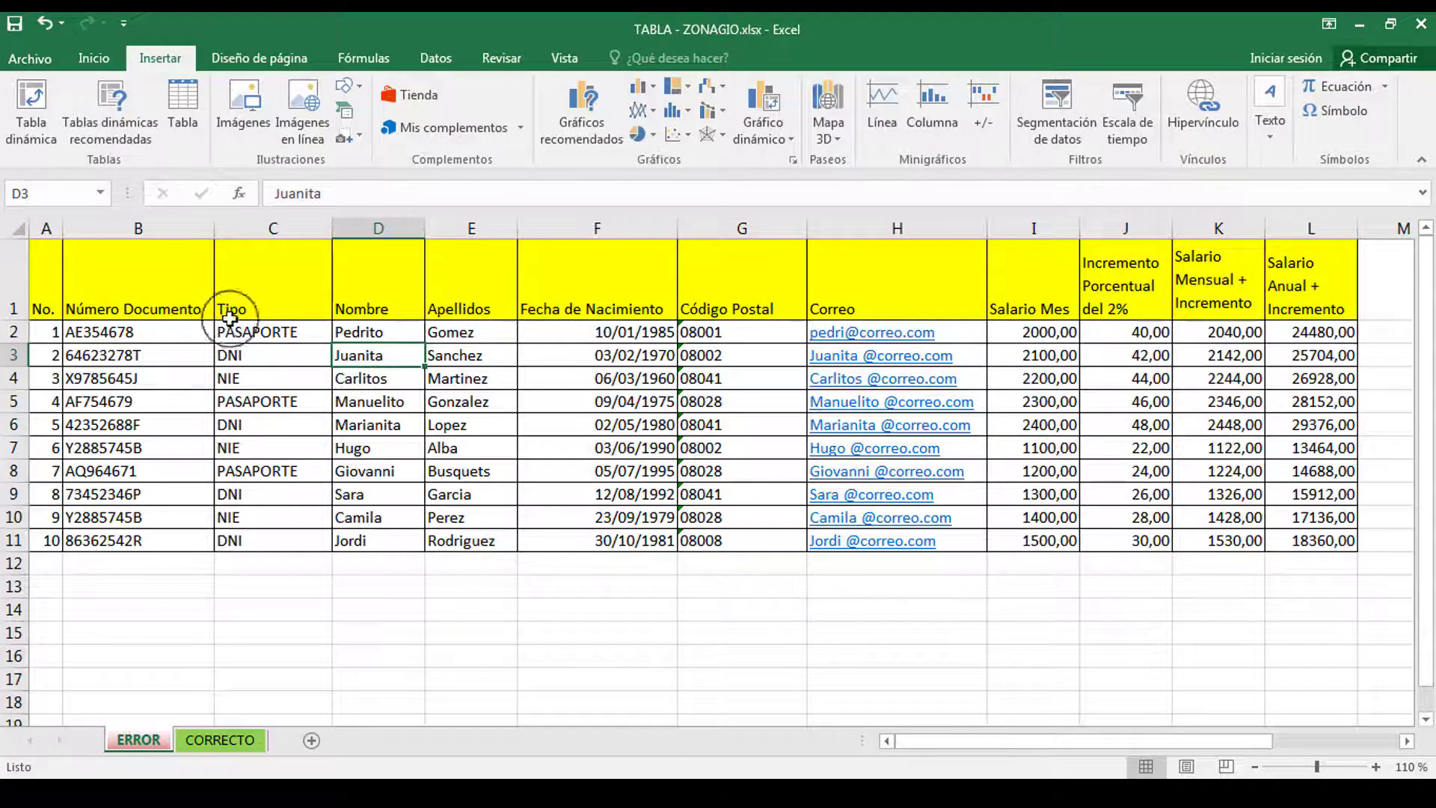
- Inspect the content of the Tipo header cell C1 in edit mode and leave it without changes
left_click(258, 288)
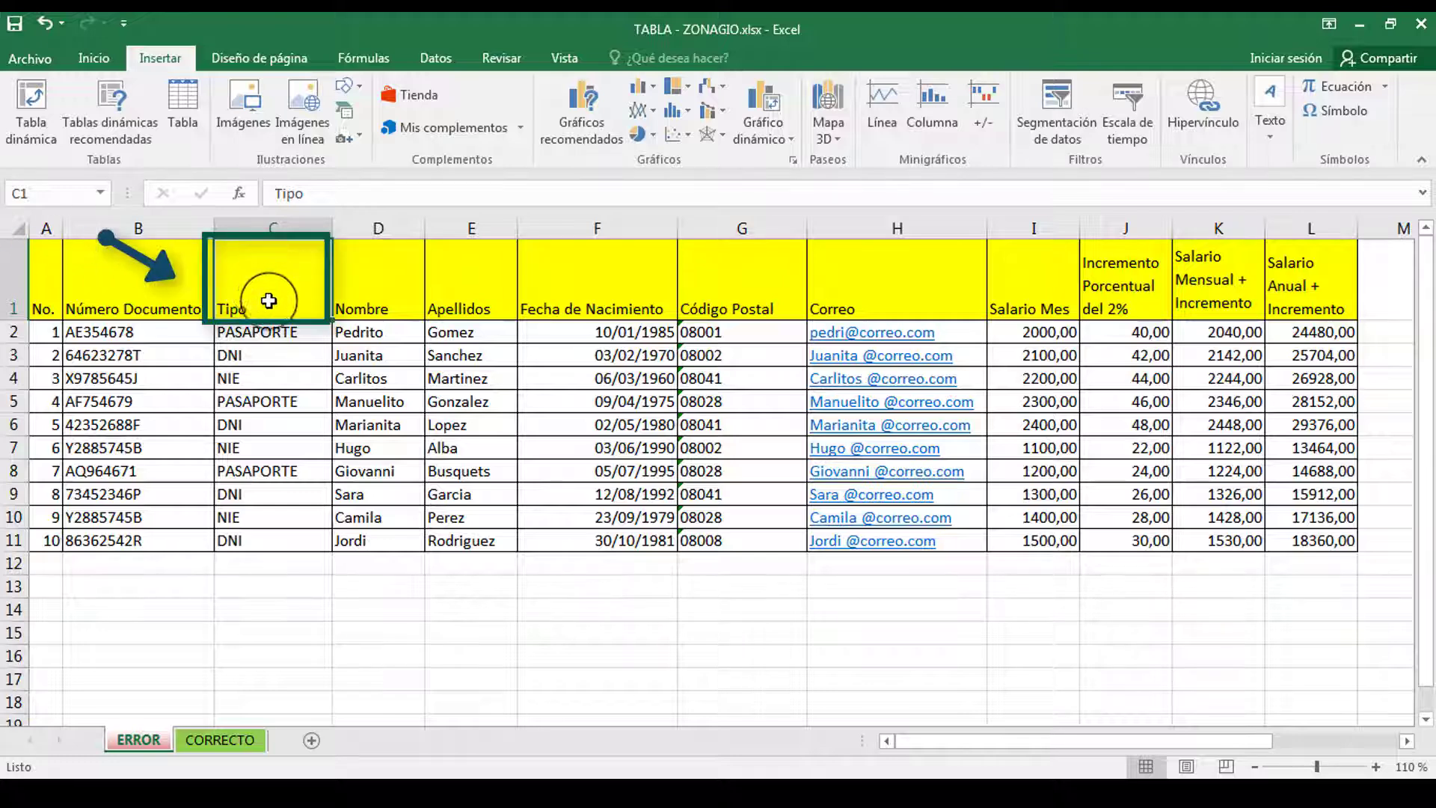
double_click(249, 303)
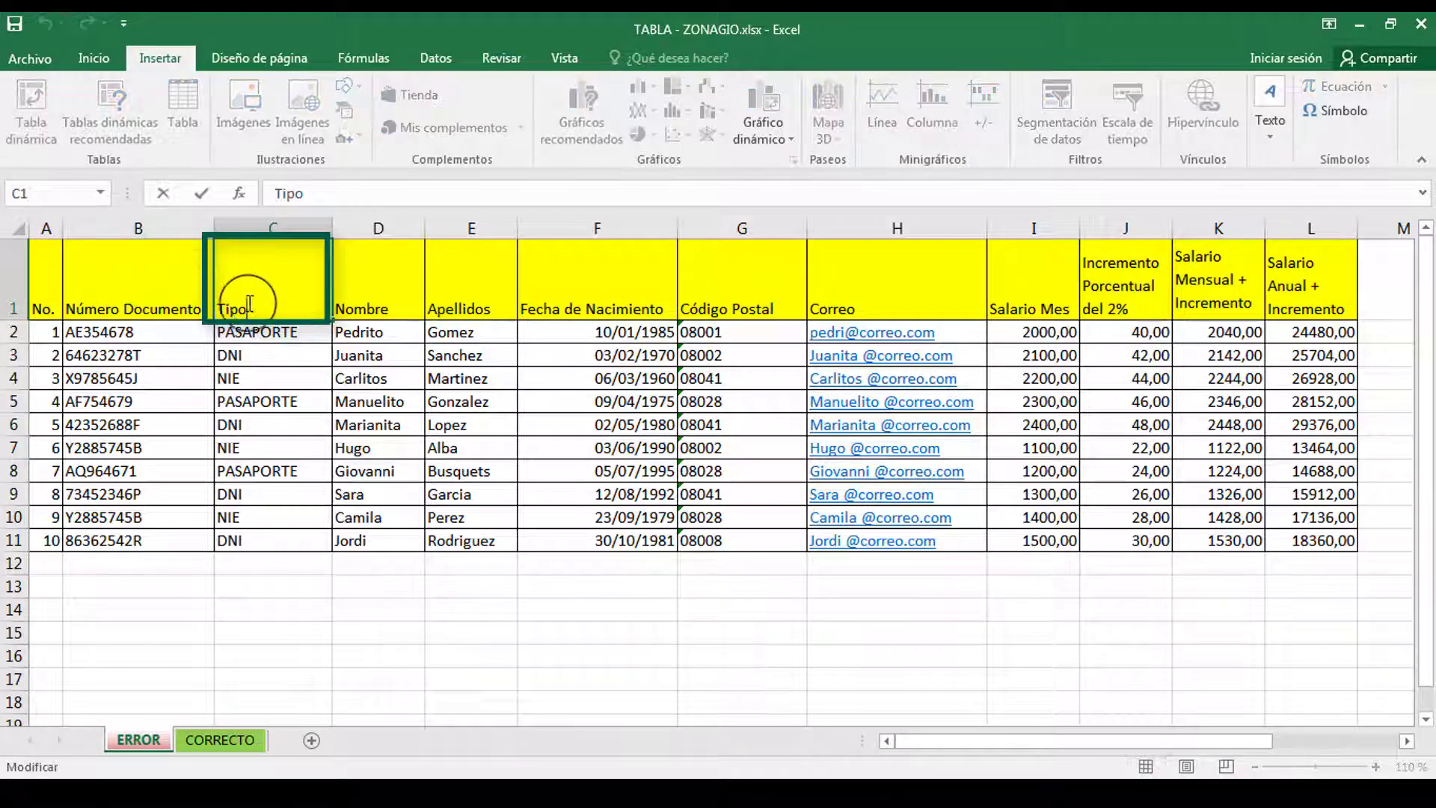
key("Return")
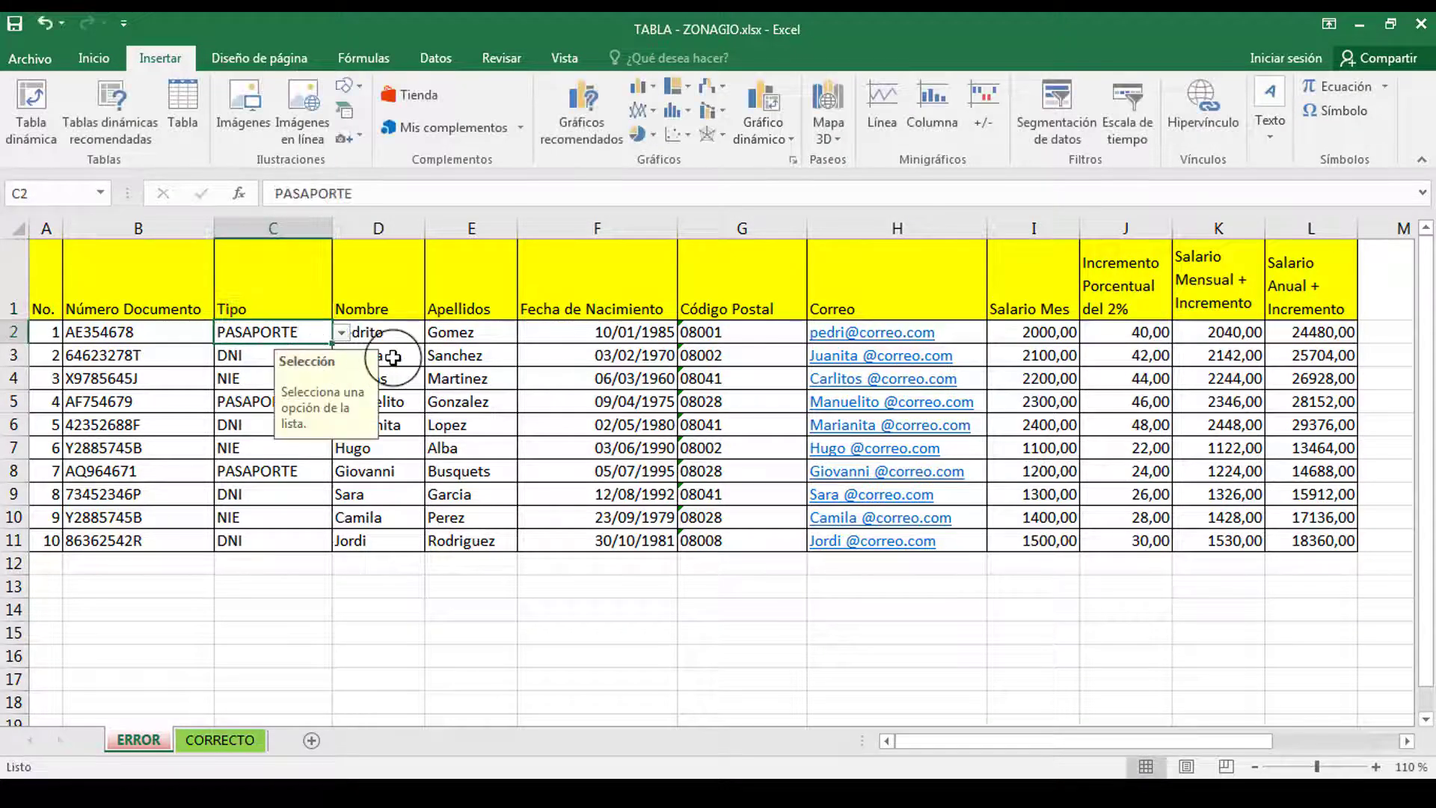
left_click(457, 356)
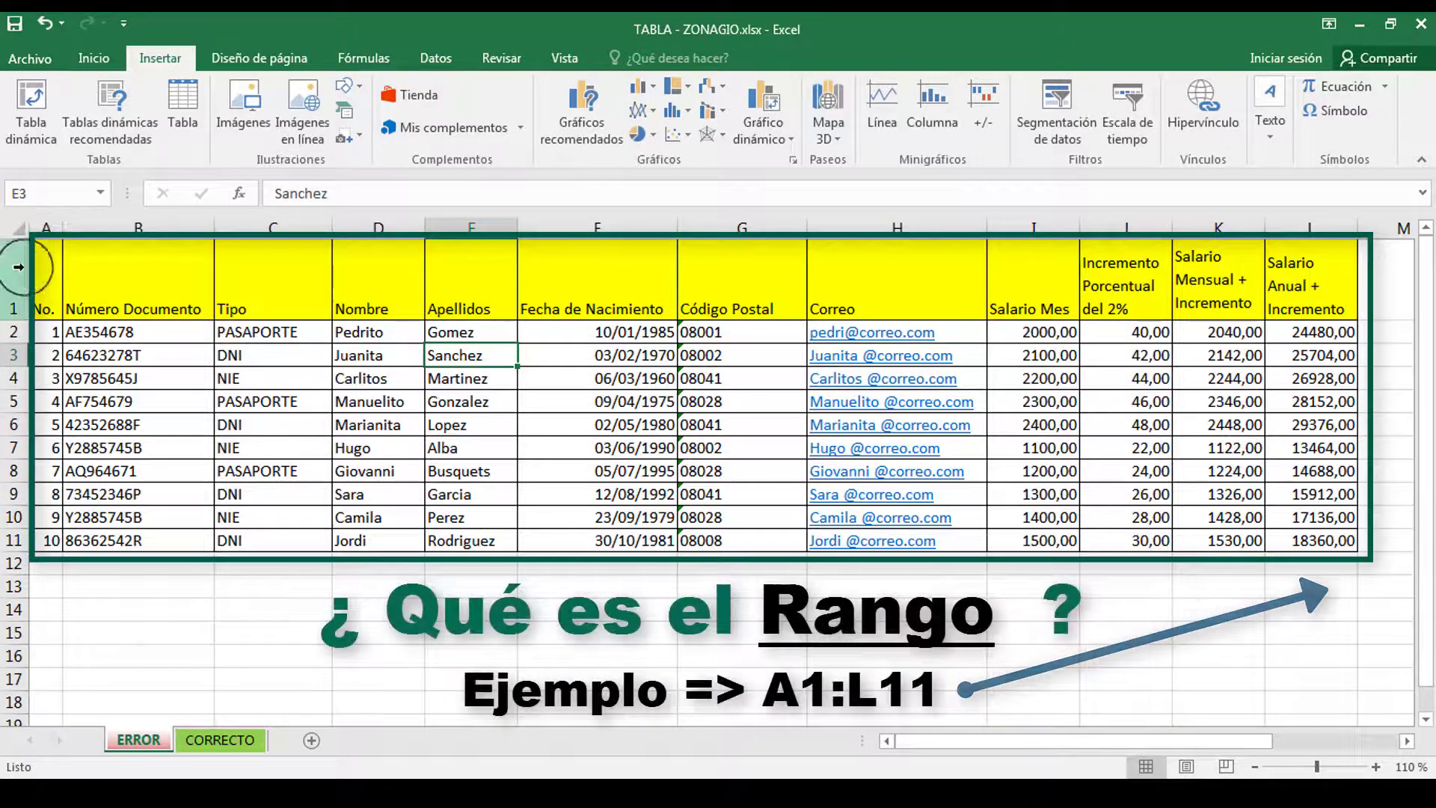
- Select the full table range A1:L11, both by extending from cell A1 and by entering the reference A1:L11
left_click(40, 276)
key("shift+Right")
key("shift+Right")
key("shift+Right")
key("shift+Right")
key("shift+Right")
key("shift+Right")
key("shift+Right")
key("shift+Right")
key("shift+Right")
key("shift+Right")
key("shift+Right")
key("shift+Down")
key("shift+Down")
key("shift+Down")
key("shift+Down")
key("shift+Down")
key("shift+Down")
key("shift+Down")
key("shift+Down")
key("shift+Down")
key("shift+Down")
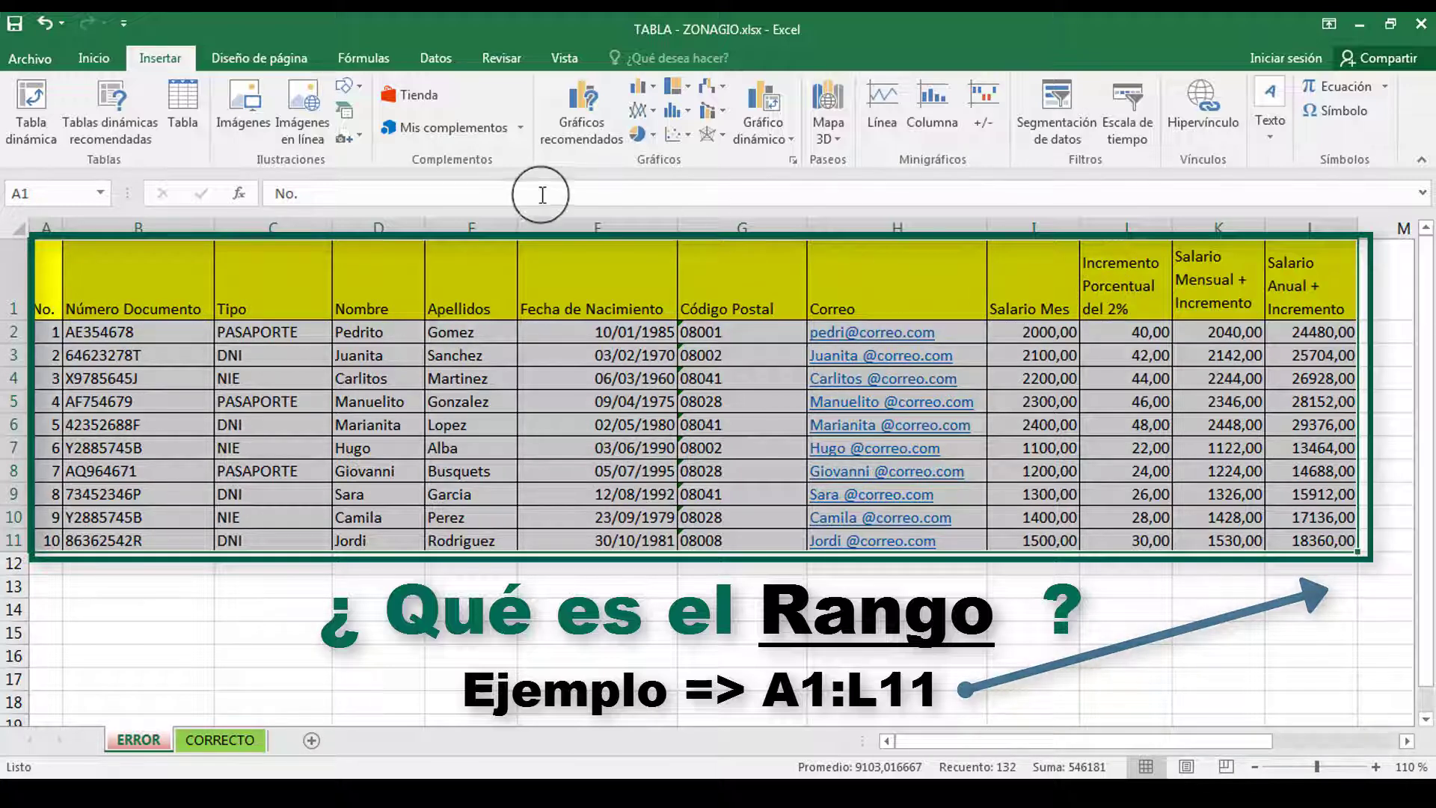
left_click_drag(44, 285, 1312, 541)
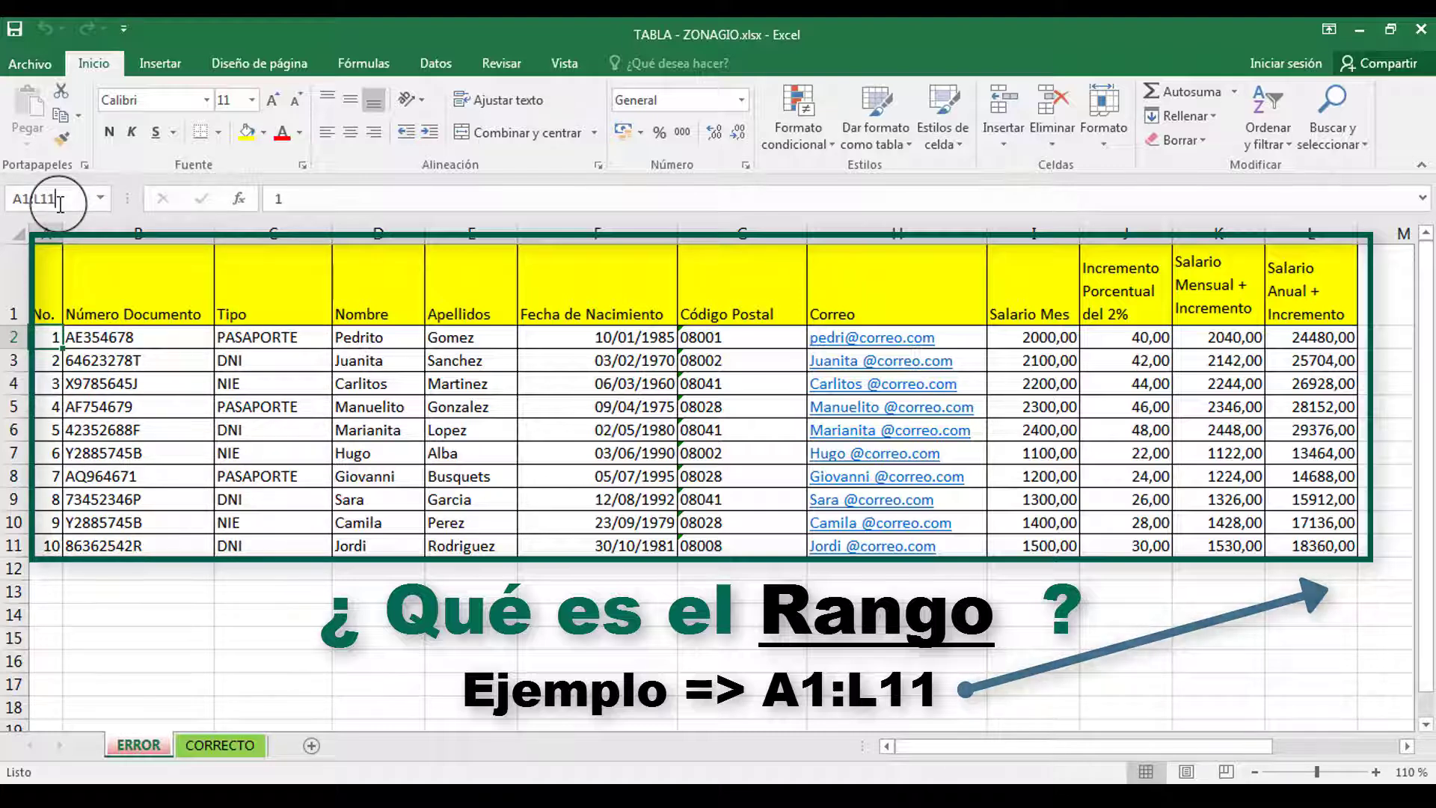
key("Return")
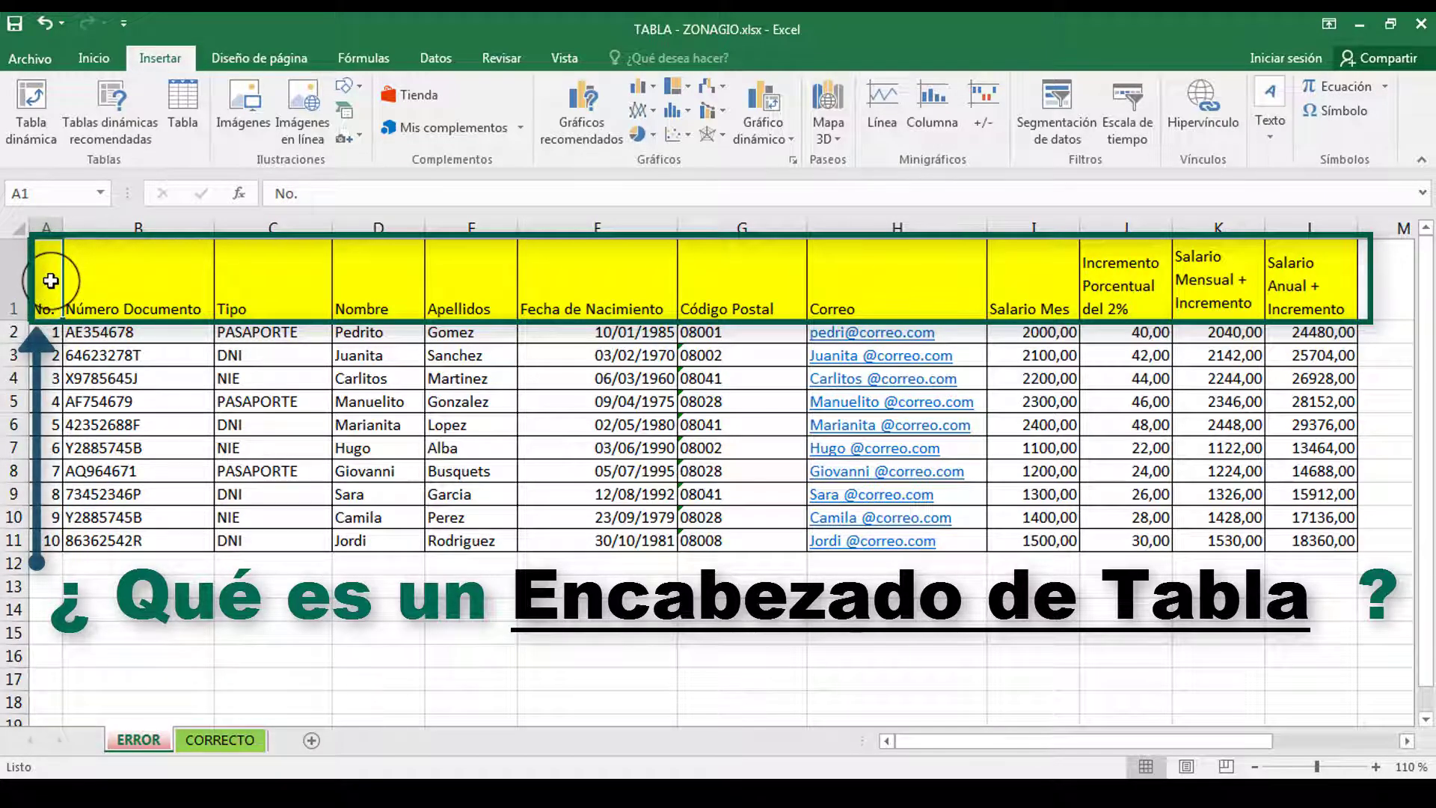
- Go through the header cells of row 1 one by one, from Número Documento to Salario Mes
left_click(87, 281)
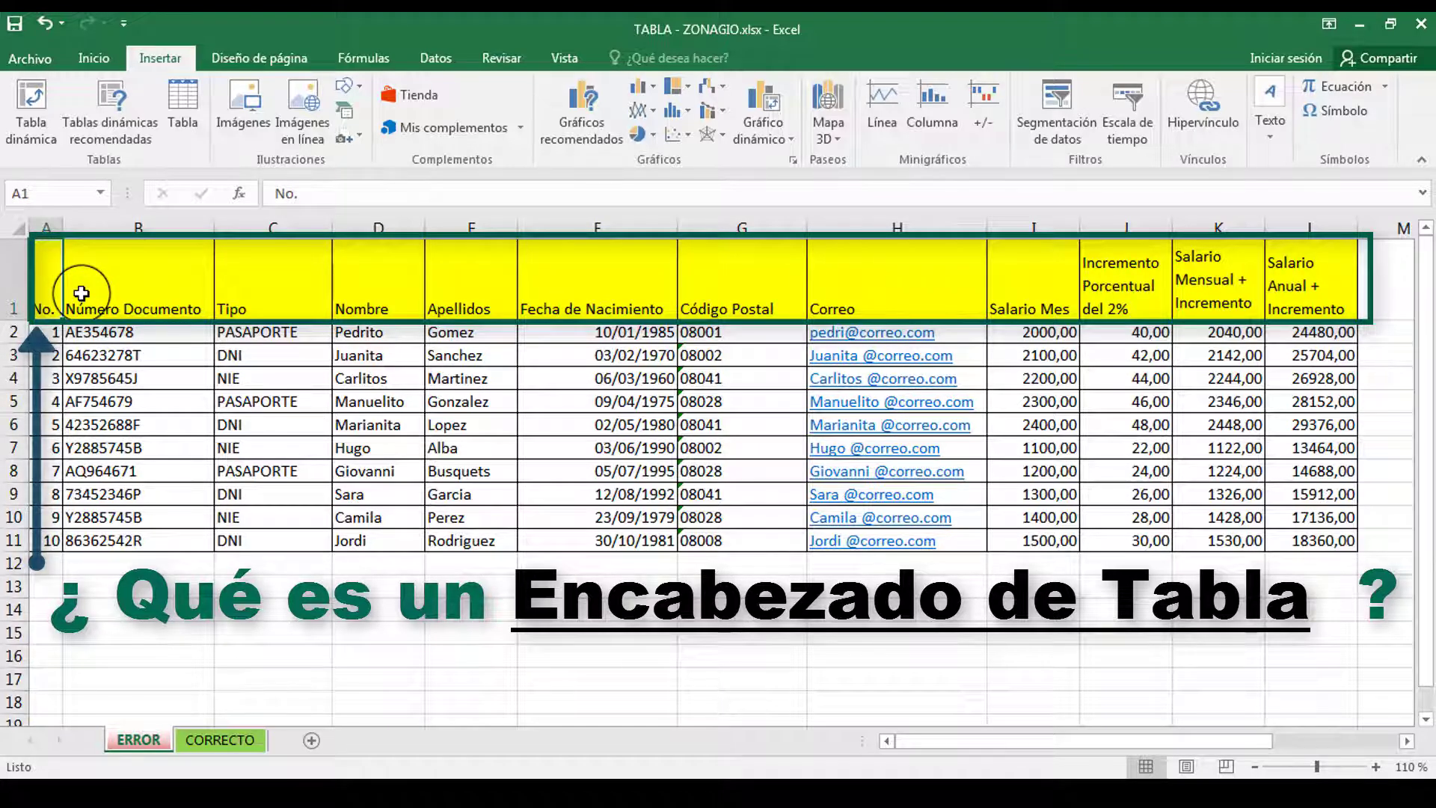
left_click(82, 294)
key("Right")
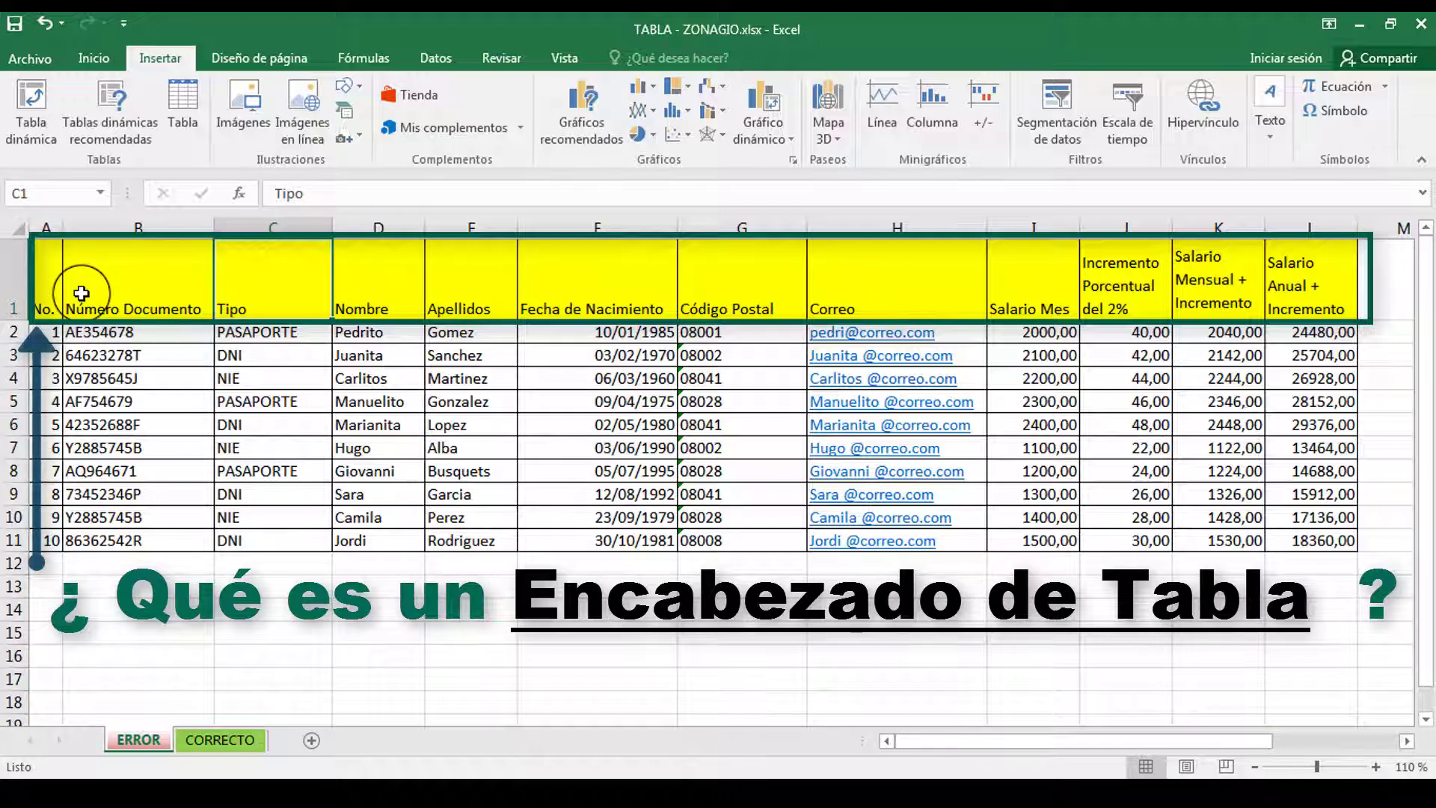
key("Right")
key("Right")
key("Right")
key("Right")
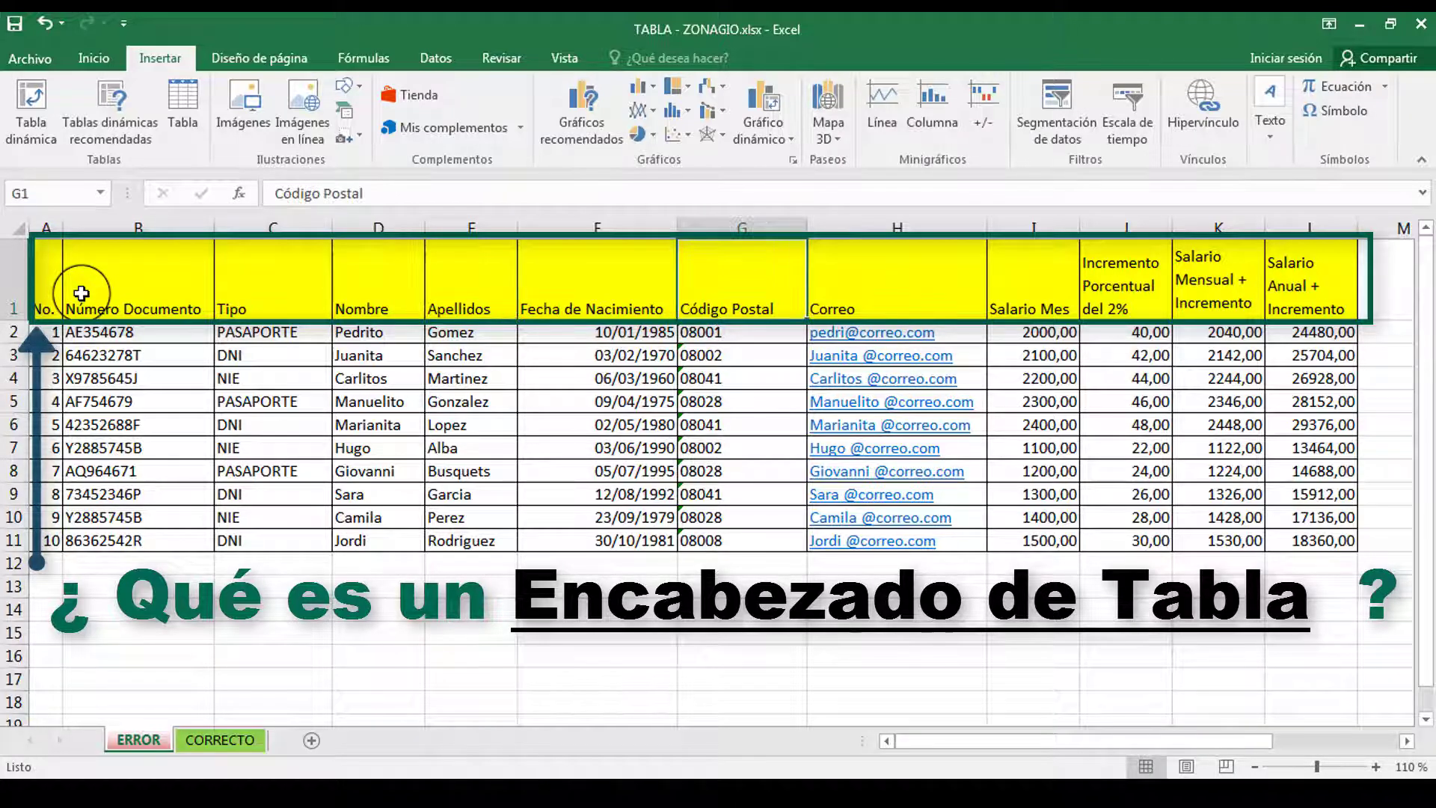
key("Right")
key("Right")
key("Right")
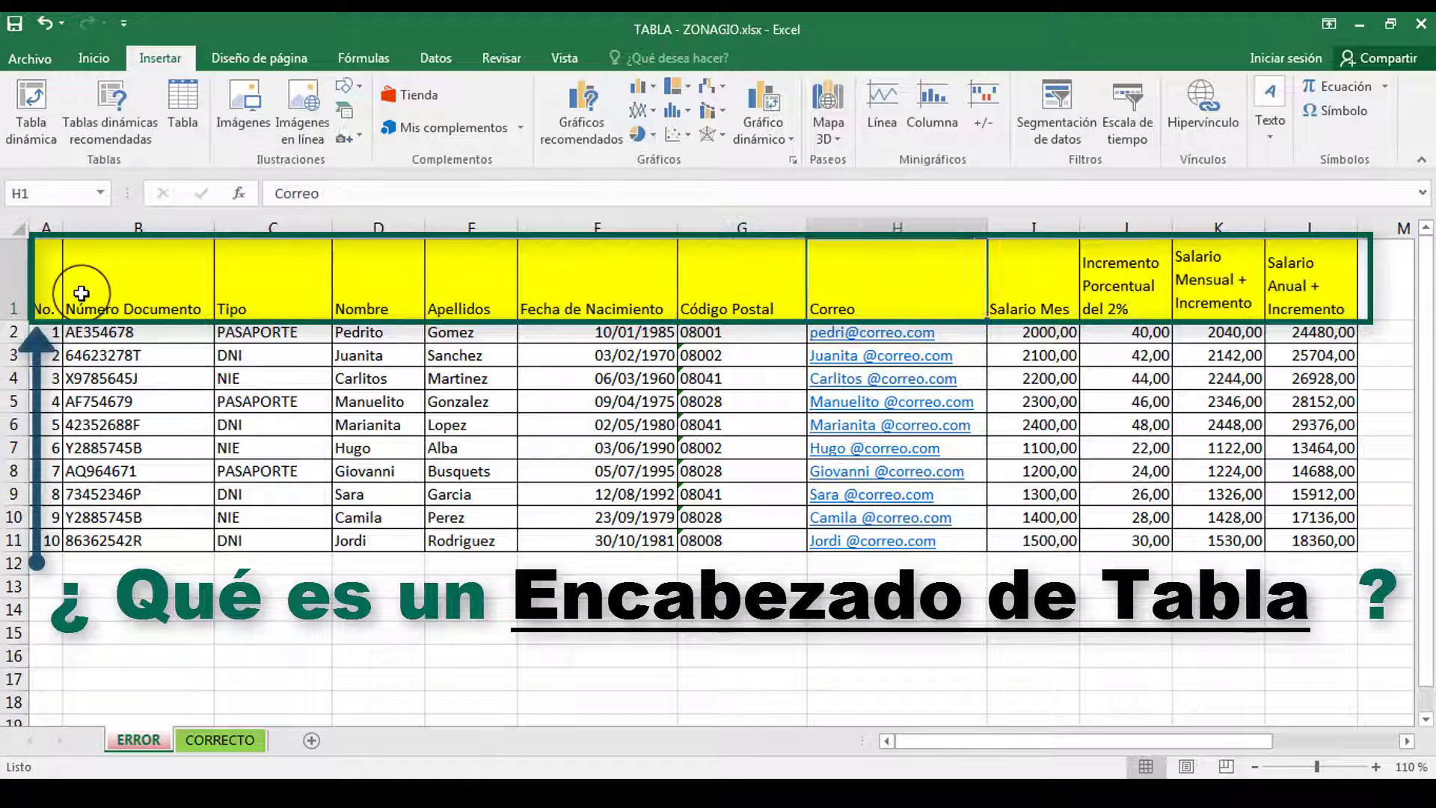
key("Left")
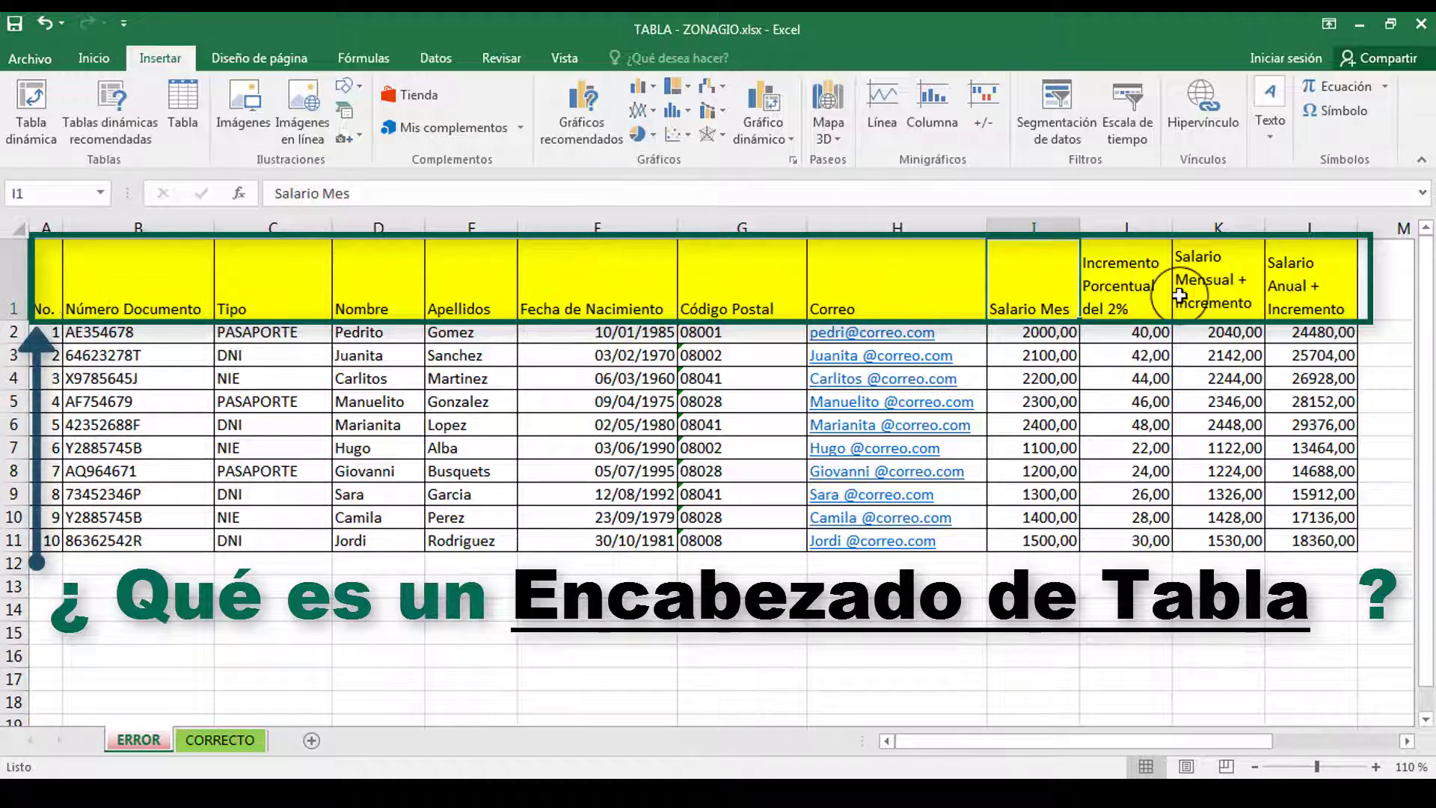
- Review the Incremento Porcentual del 2% and Salario Mensual + Incremento headers, and select header cells J1:L1 together
left_click(1148, 285)
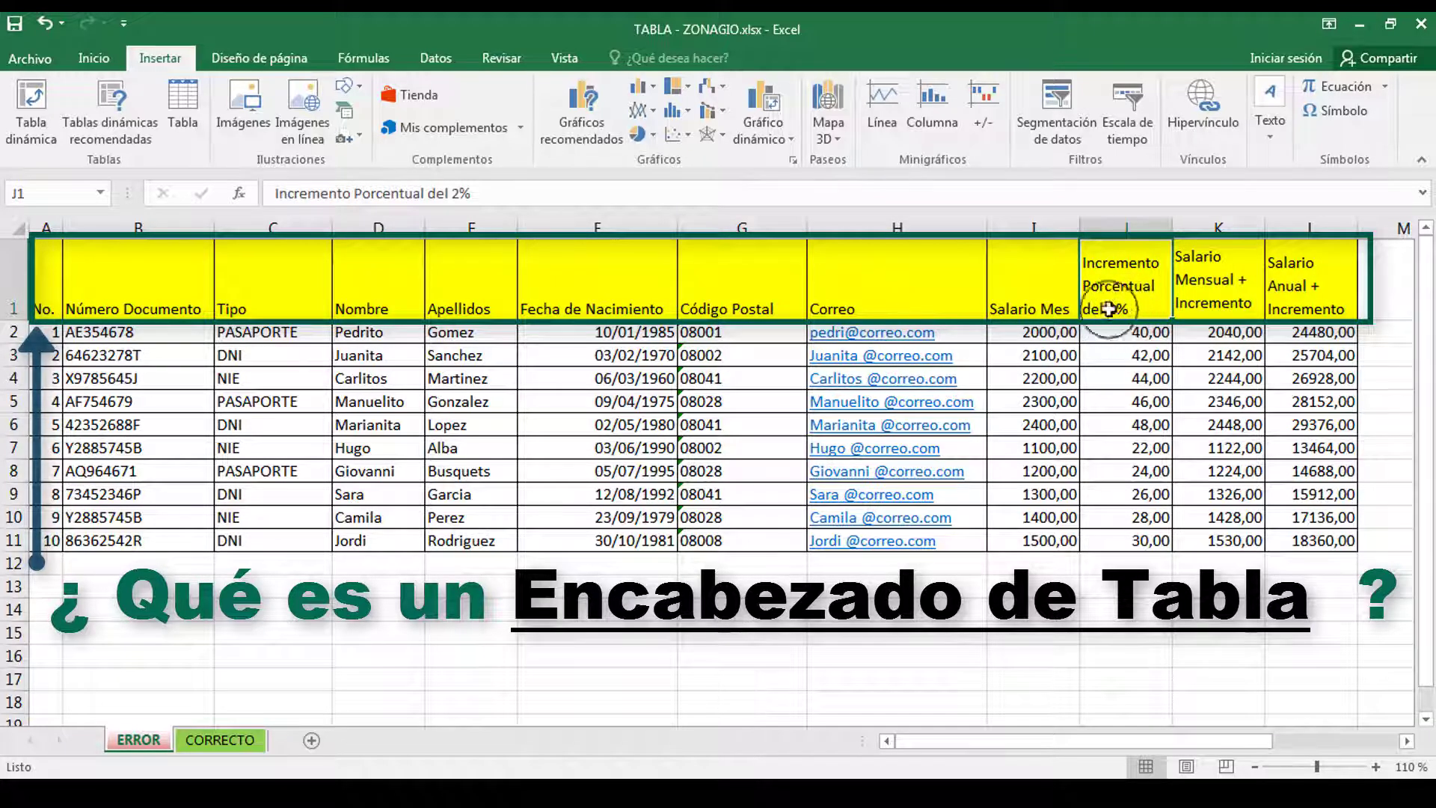
left_click(1211, 288)
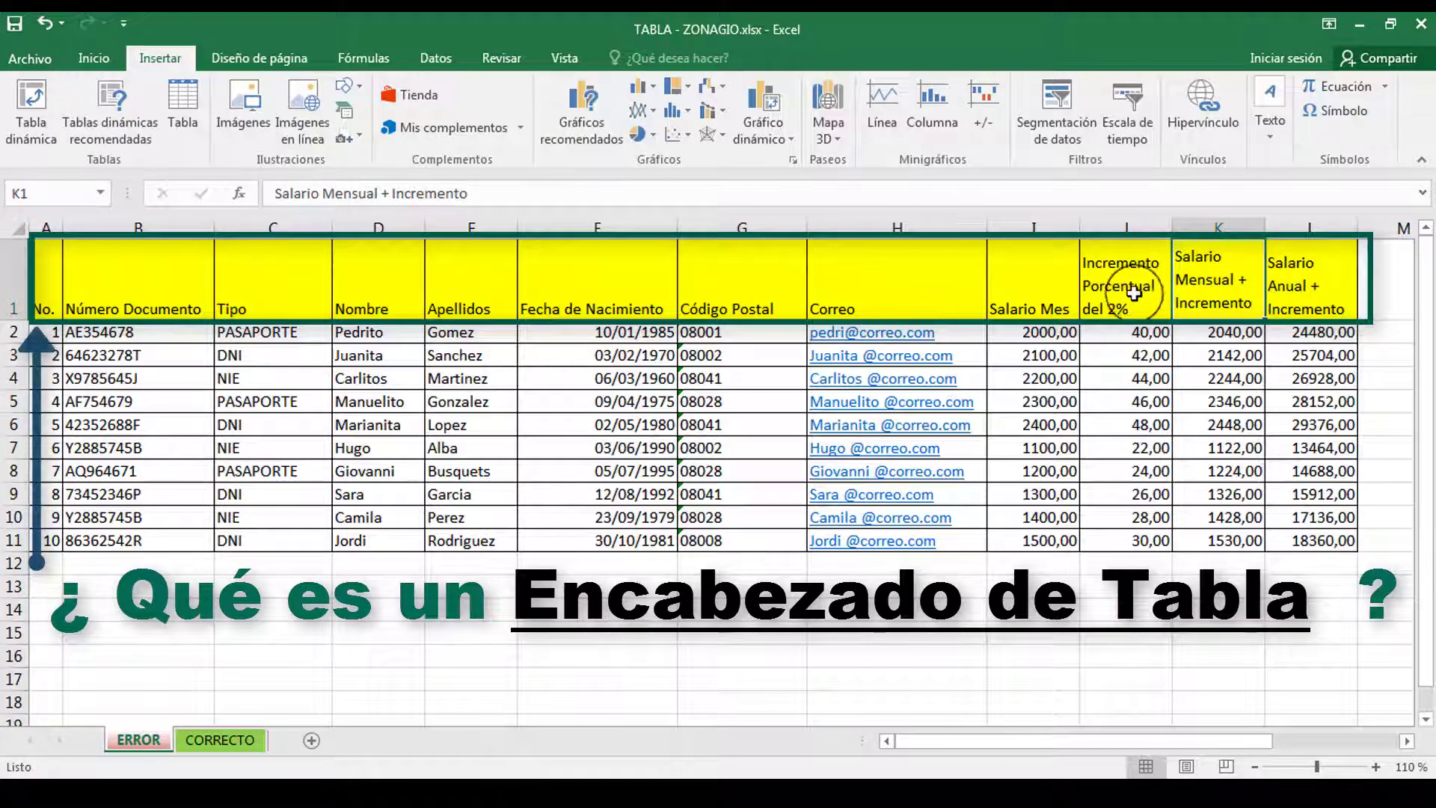
left_click_drag(1127, 288, 1298, 282)
- Examine the 2% increment formula in cell J2 without changing it, and select the whole of column J
left_click(1152, 332)
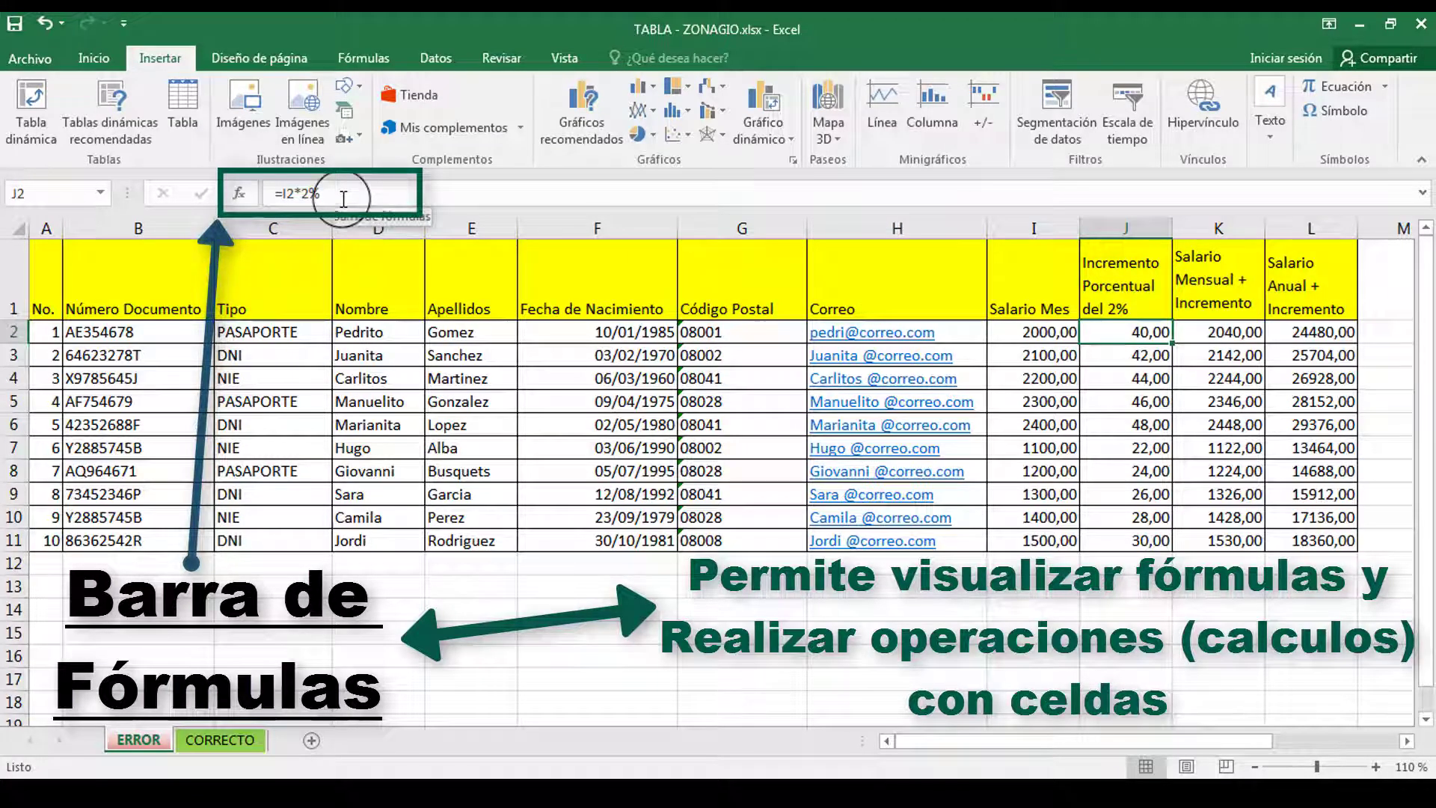
left_click_drag(333, 196, 271, 193)
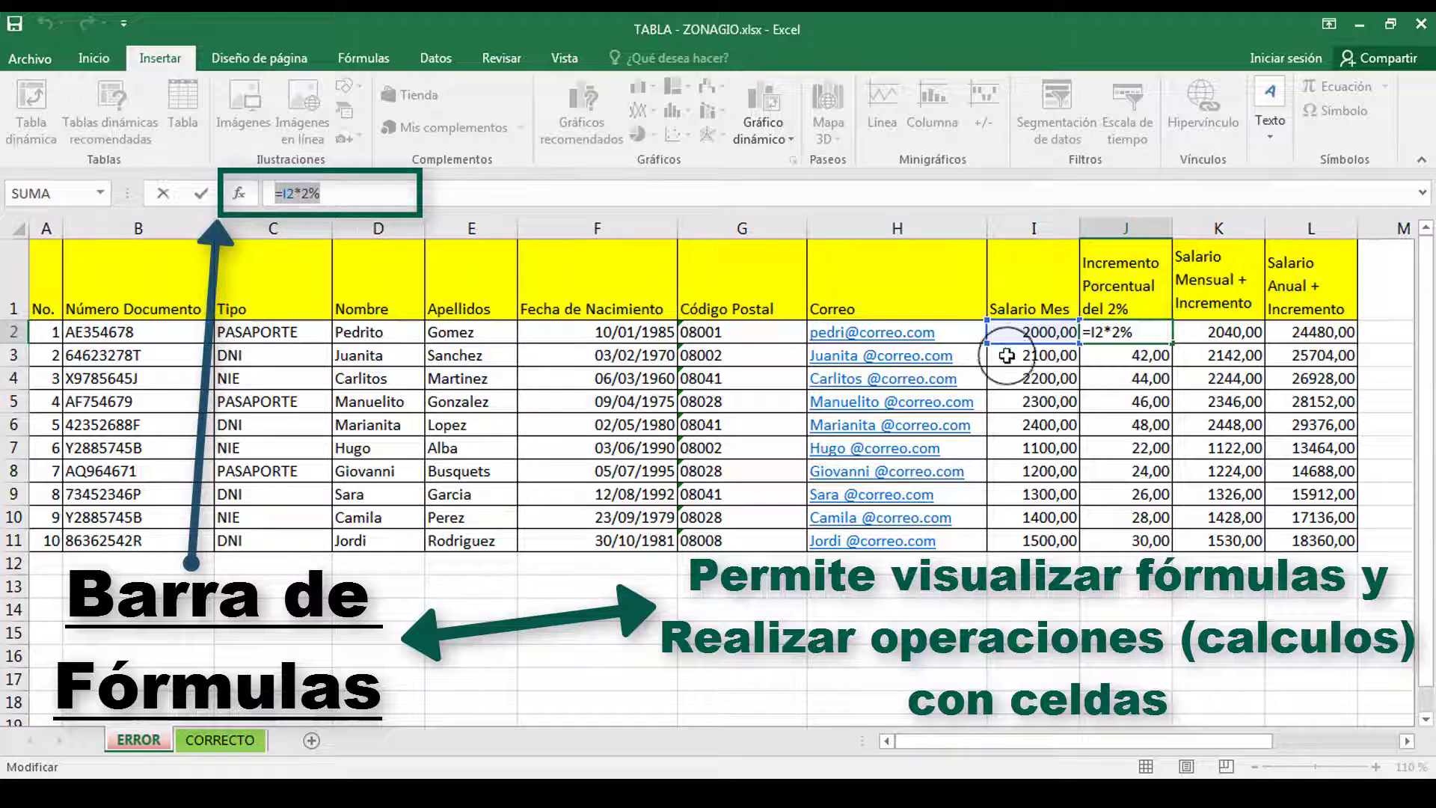
key("Return")
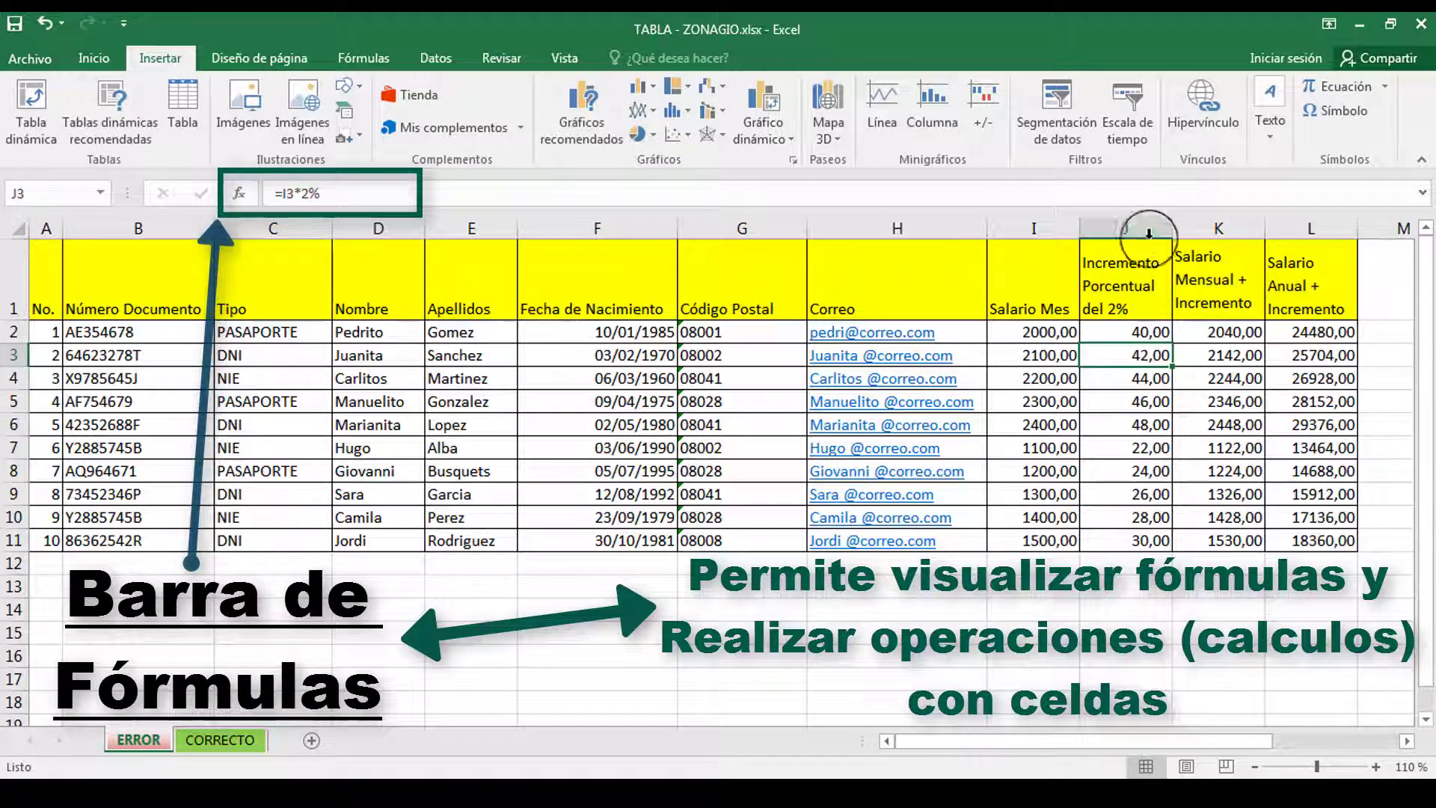
left_click(1125, 228)
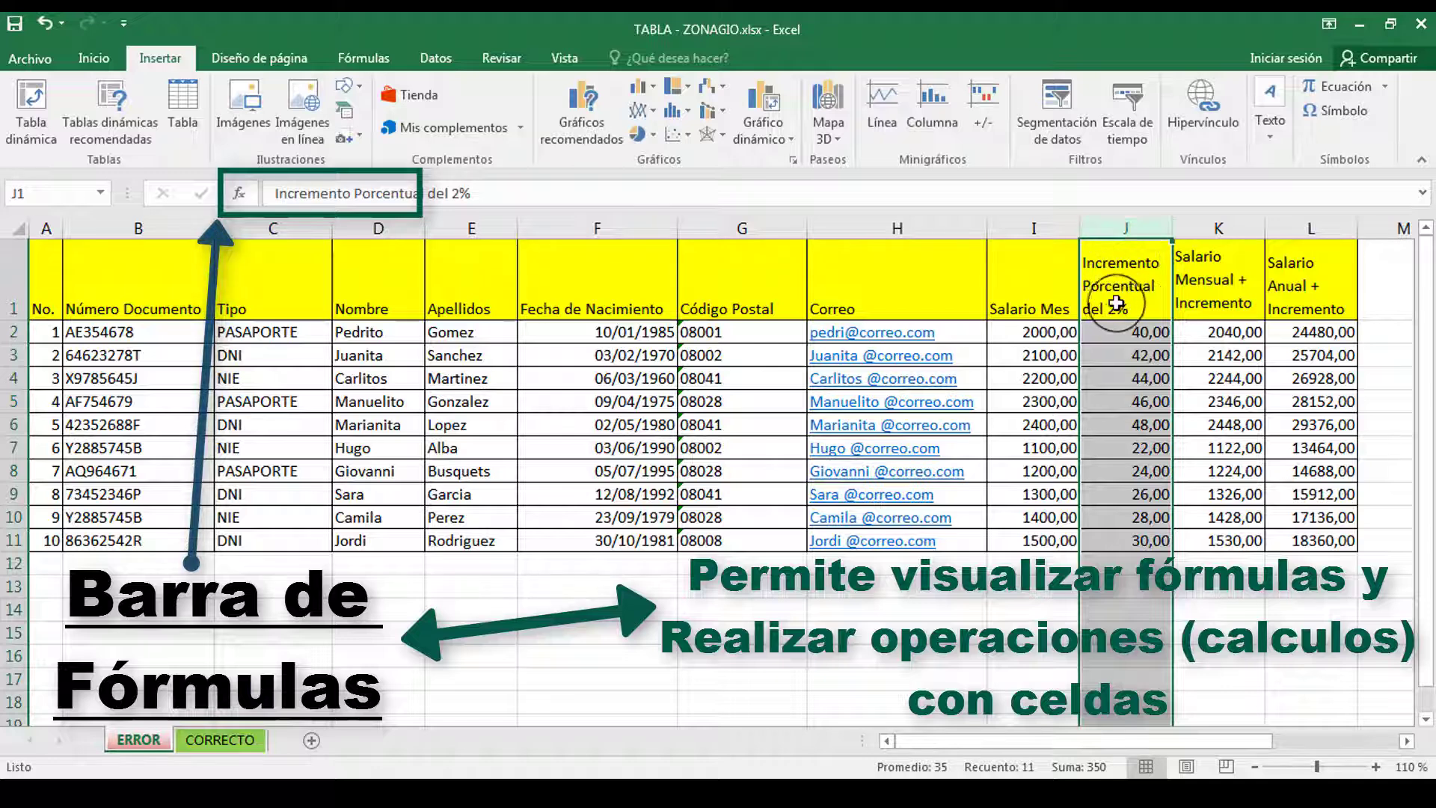
- Check the increment formula in cell J2 against the salary in cell I2, and select the whole of column I
left_click(1122, 333)
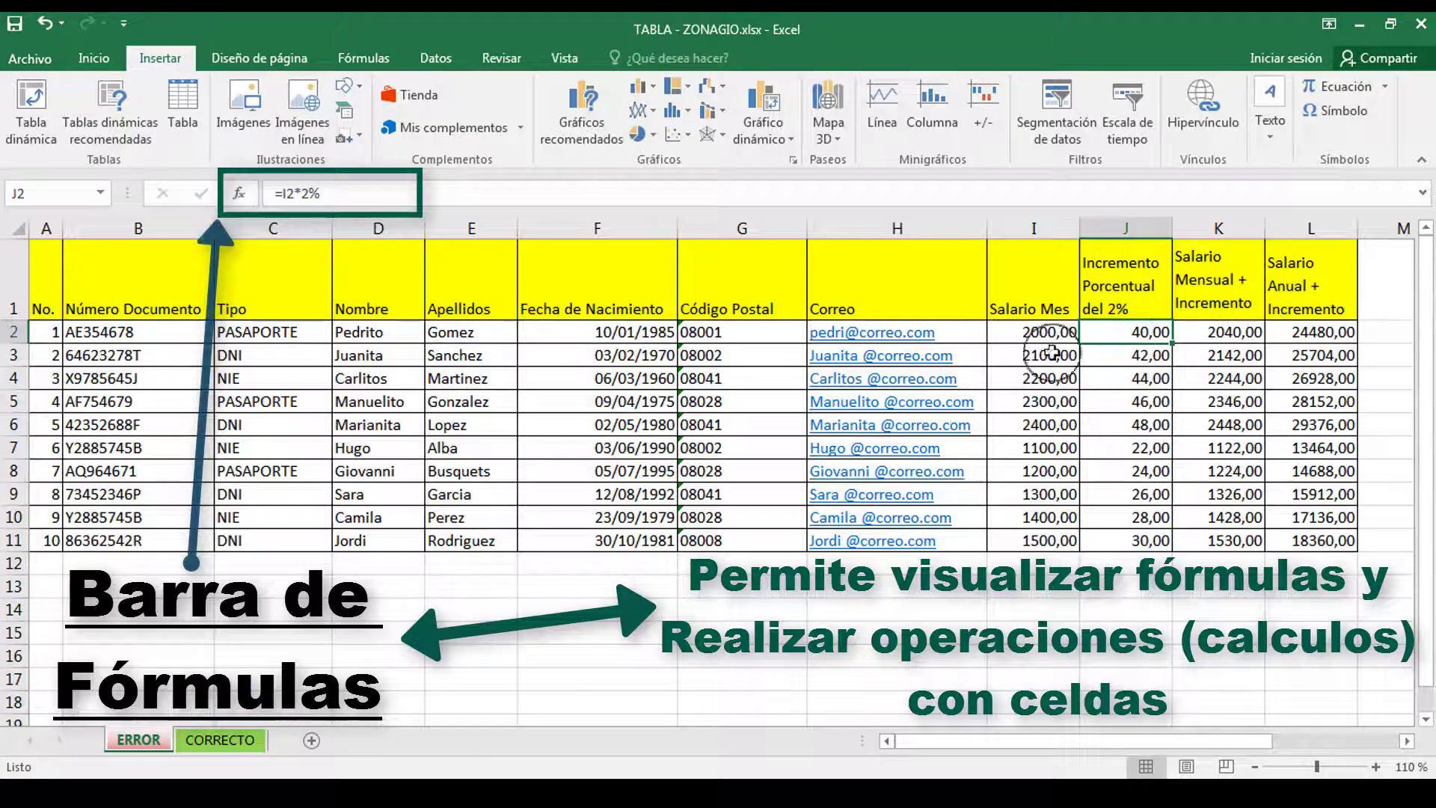
left_click(1032, 335)
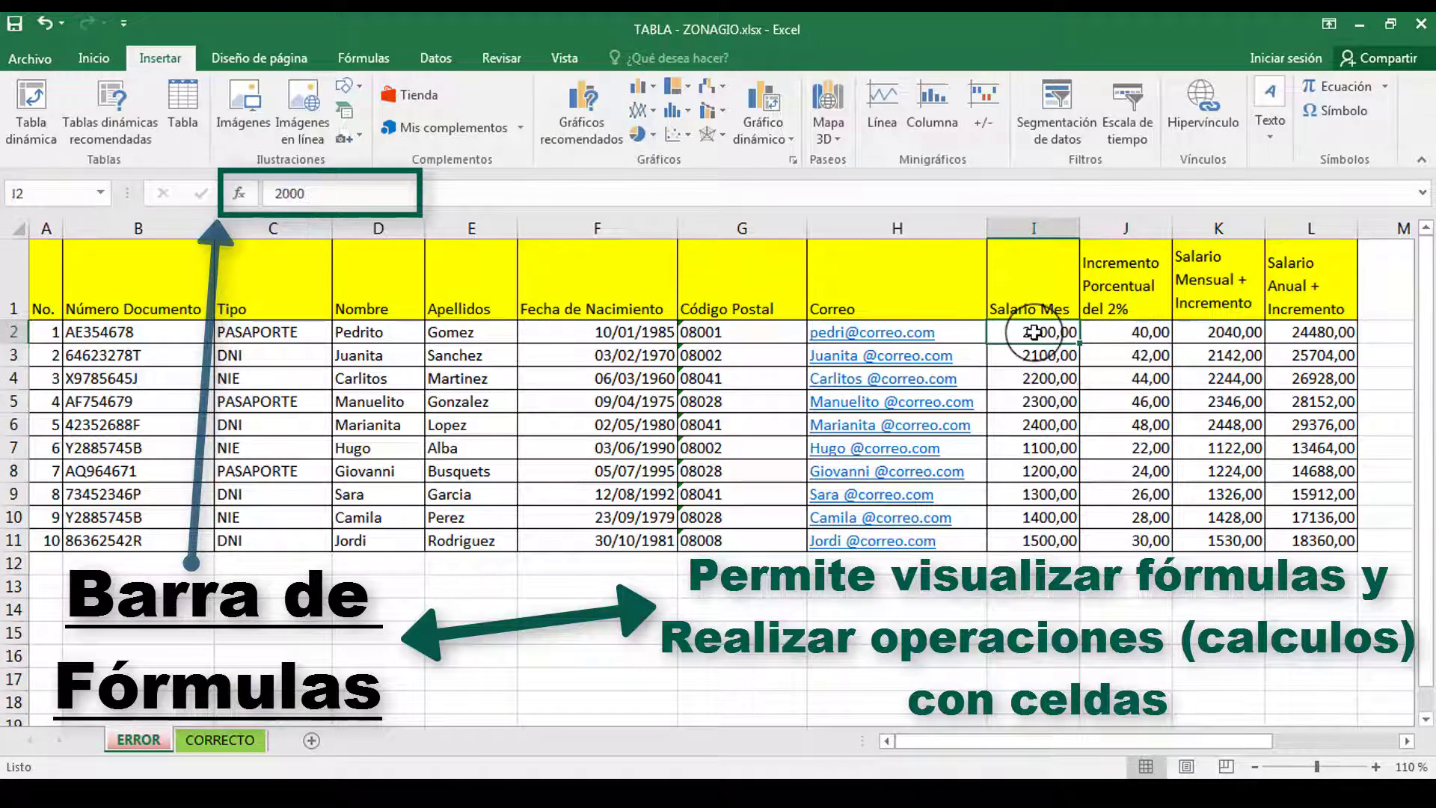
left_click(1040, 227)
- Examine the salary-plus-increment formula in K2 with its source cells I2 and J2, and the annual salary formula in L2
left_click(1228, 326)
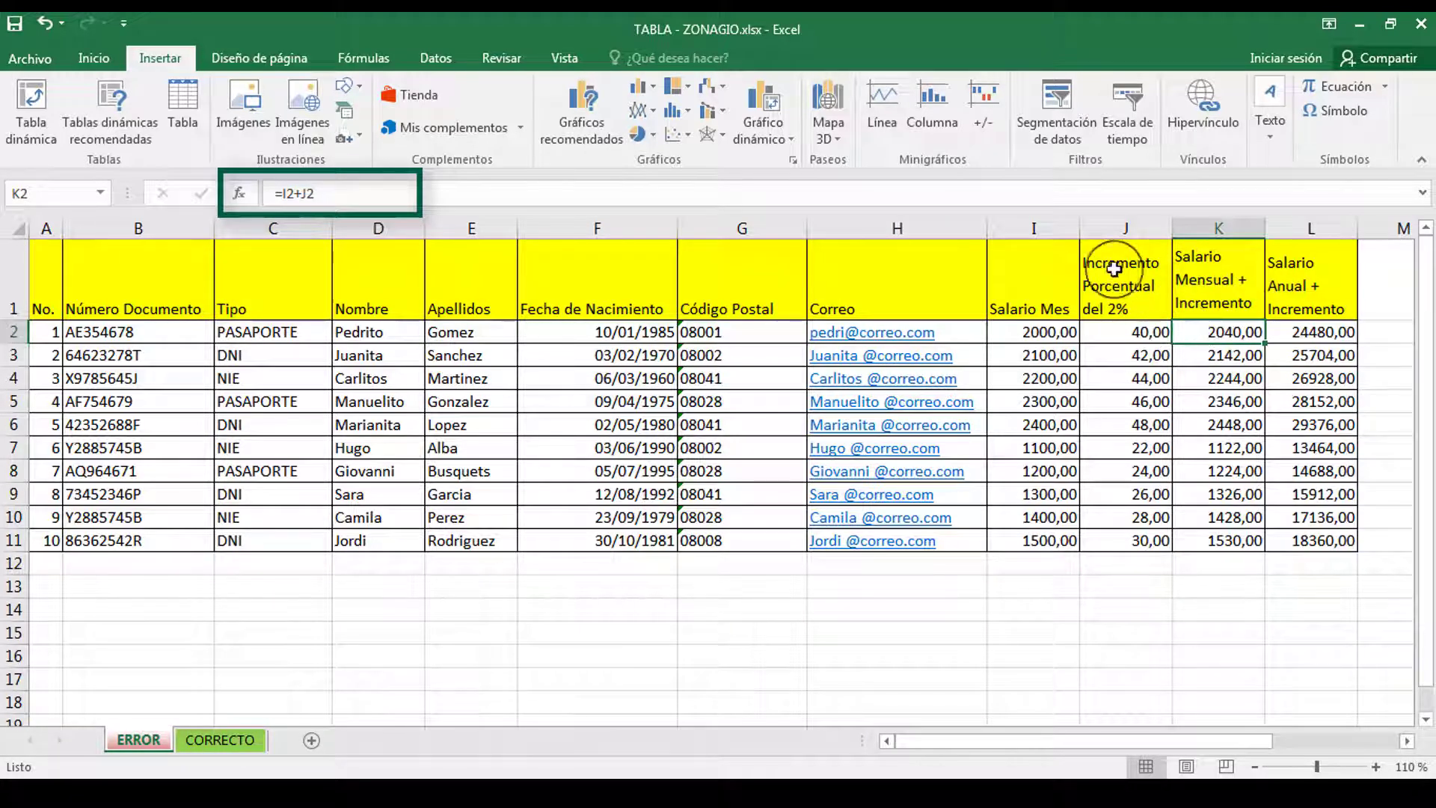
left_click(1037, 221)
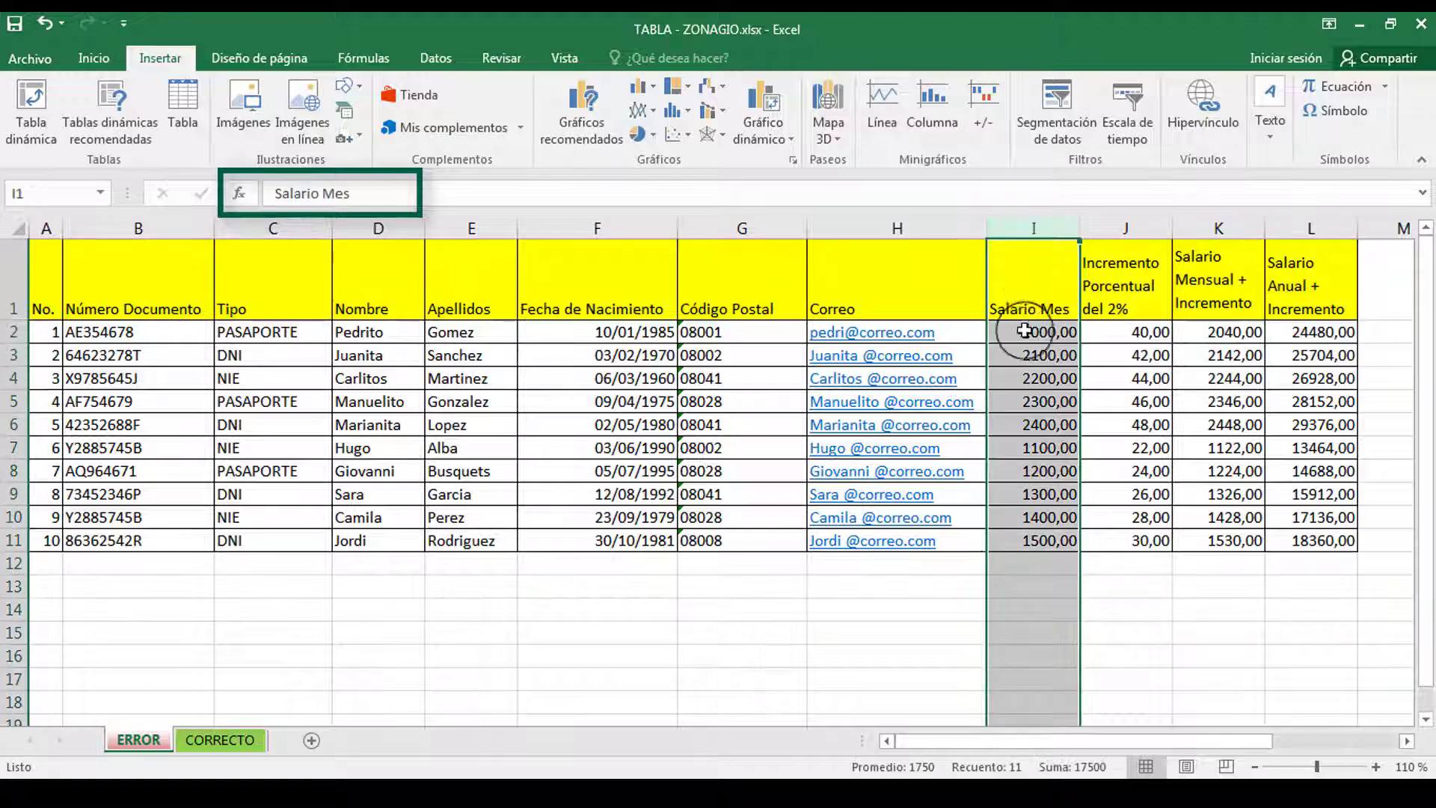
left_click(1022, 330)
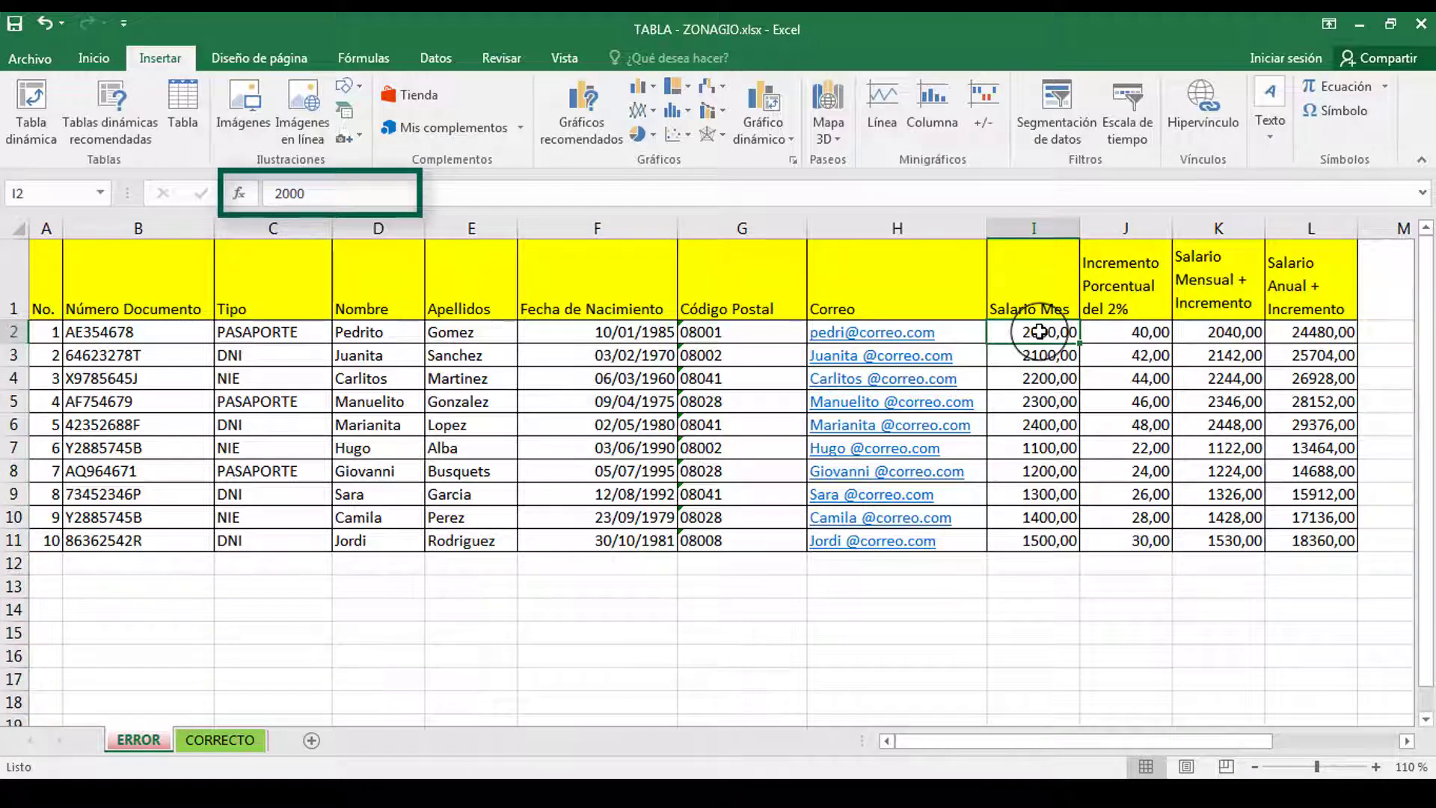
left_click(1110, 331)
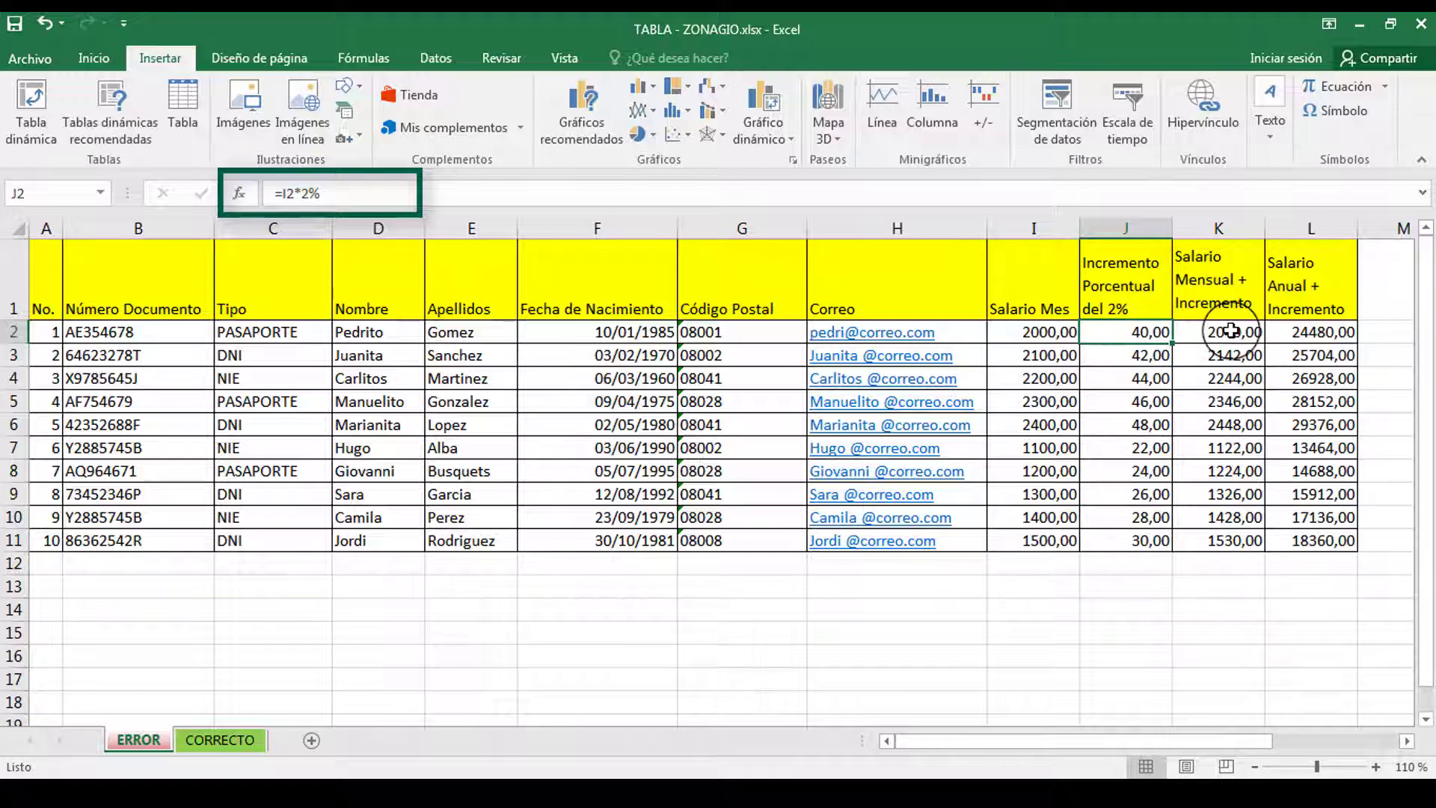
left_click(1232, 330)
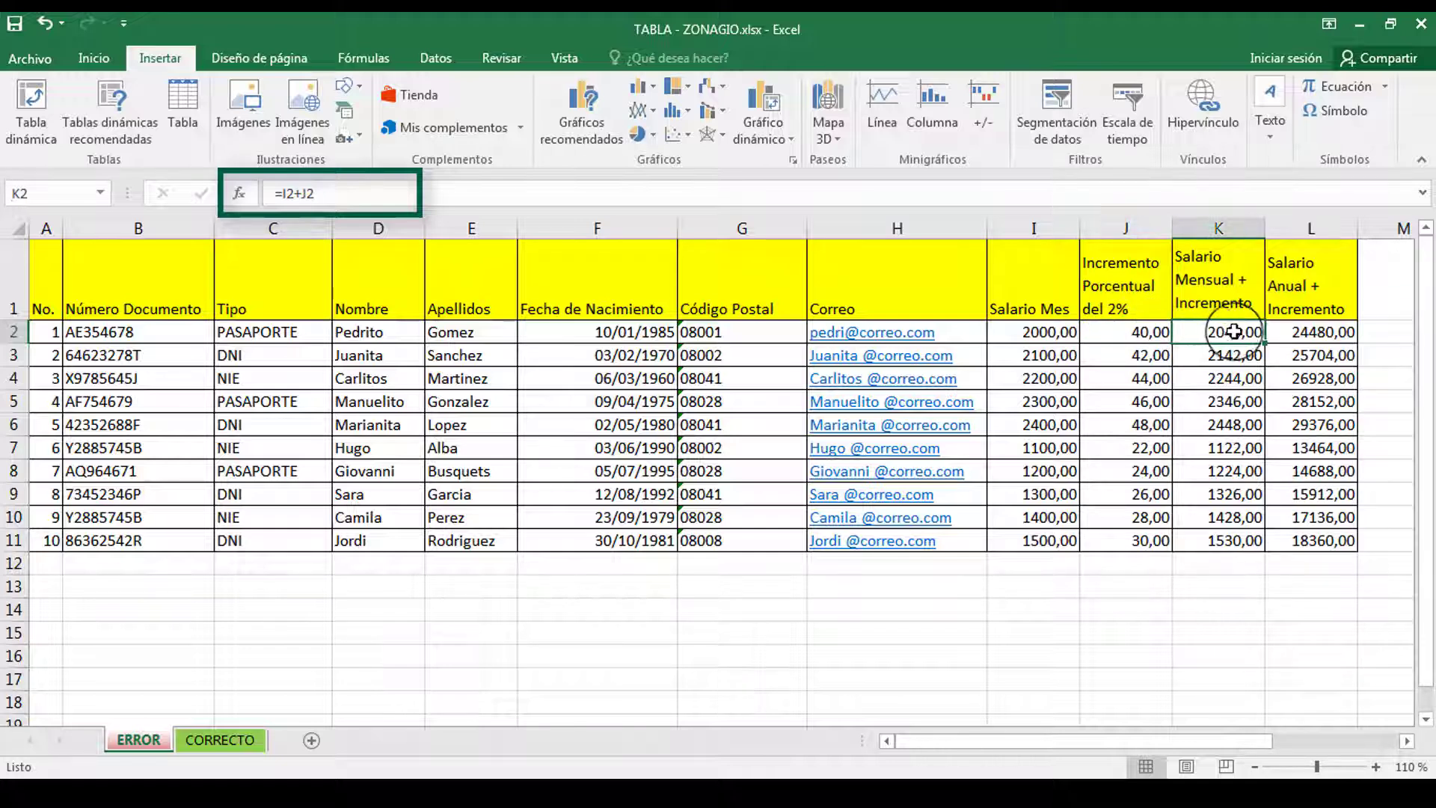
left_click(1311, 332)
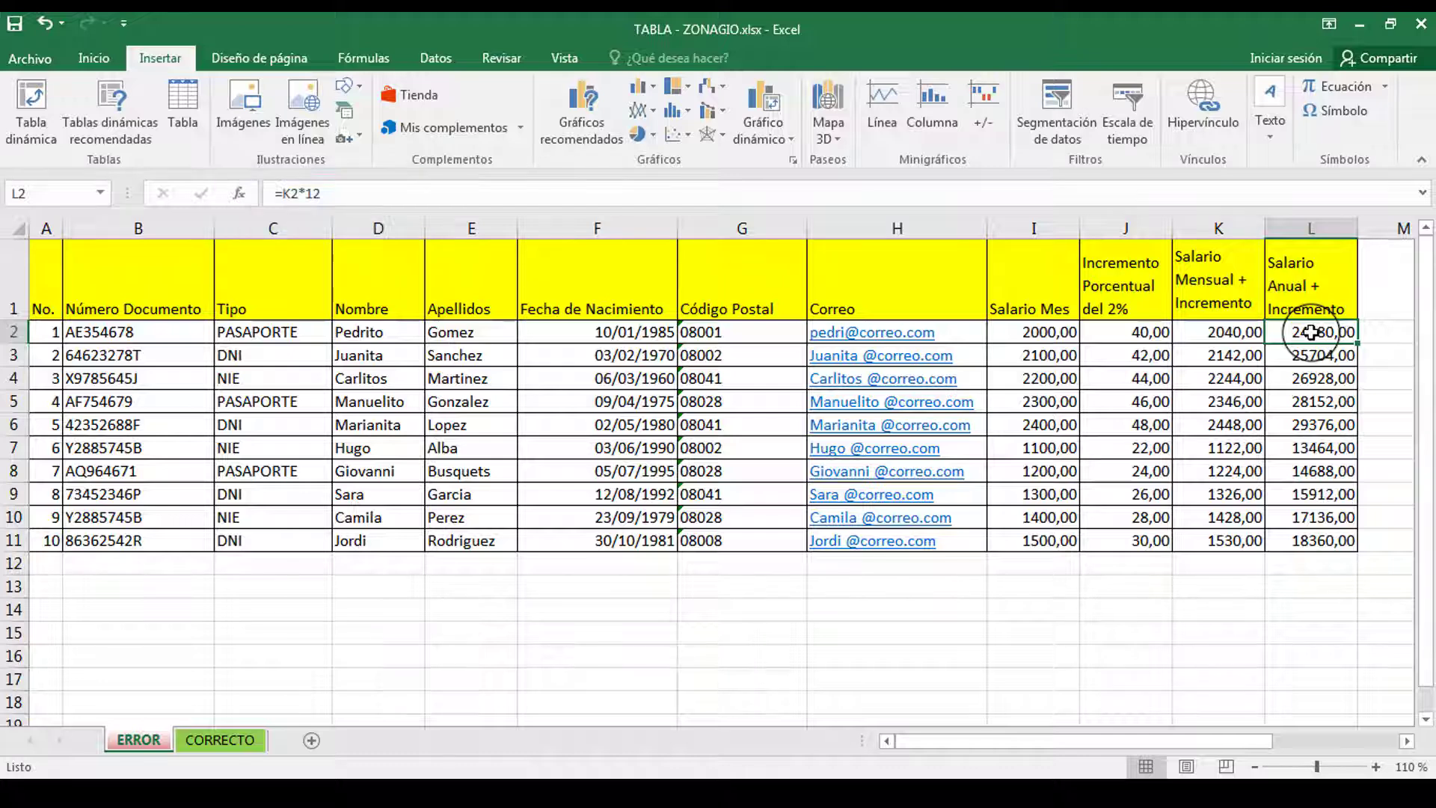
- Select the full data range A1:L11 on the ERROR sheet, clear the selection, and select the range again from cell A1
left_click(41, 289)
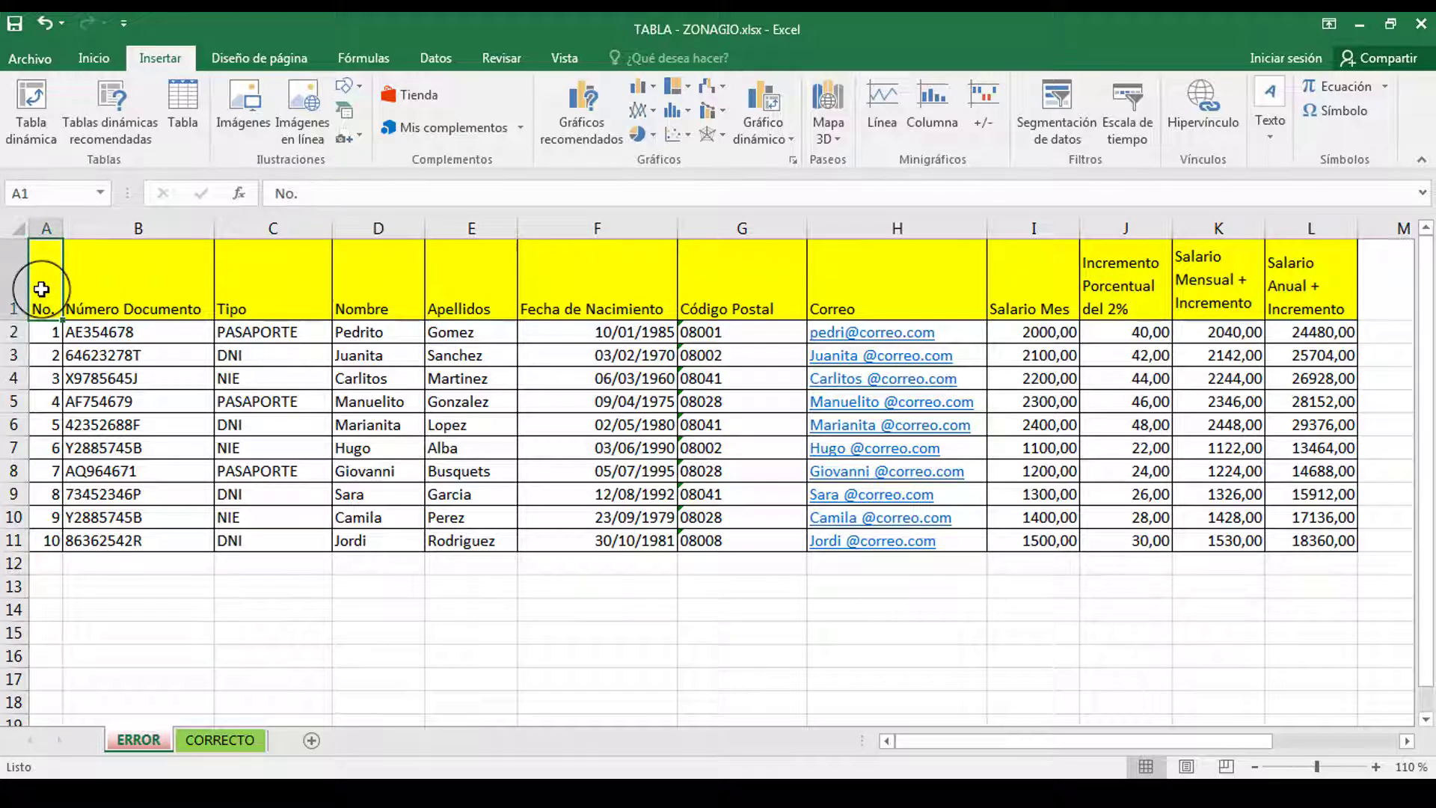
key("ctrl+shift+Right")
key("ctrl+shift+Down")
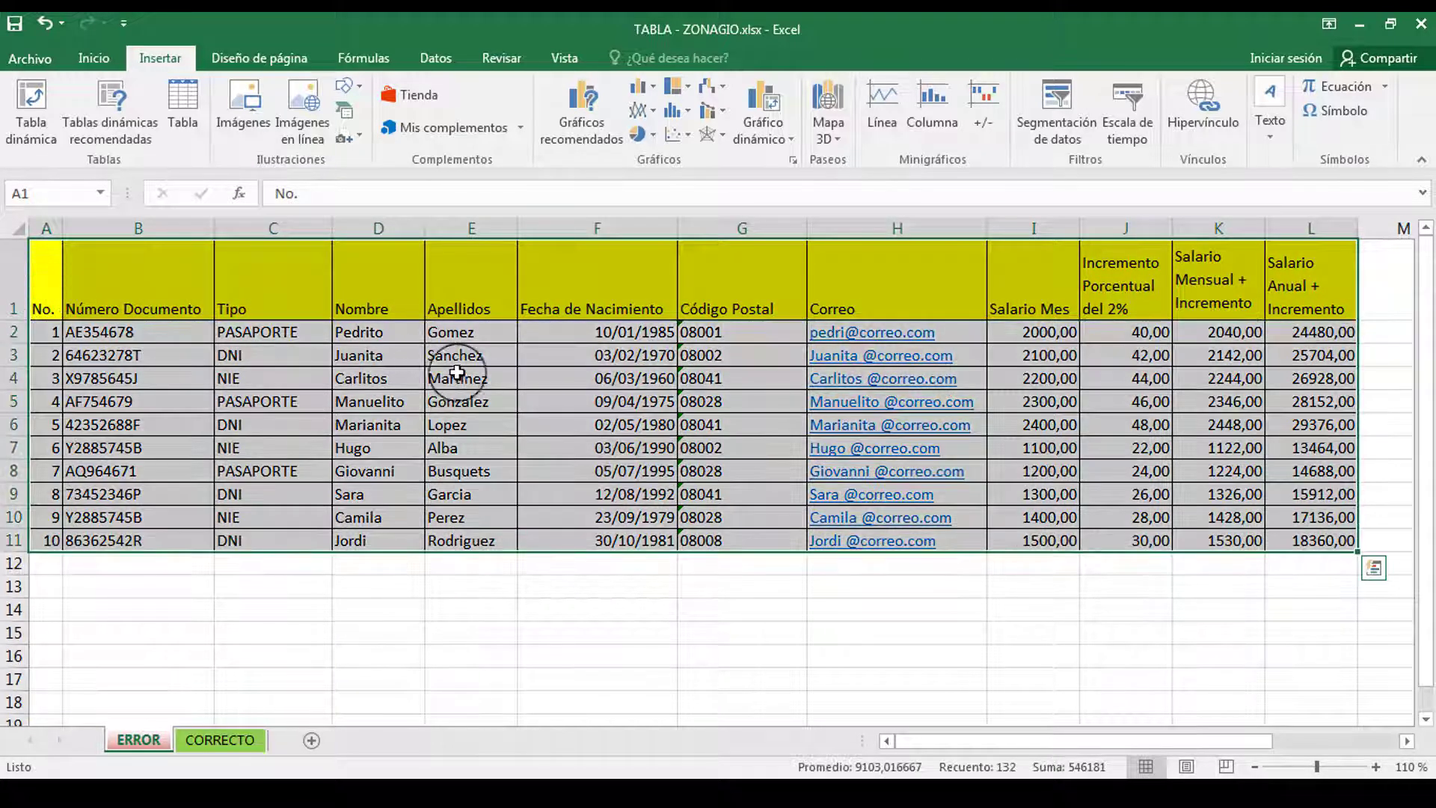
left_click(615, 401)
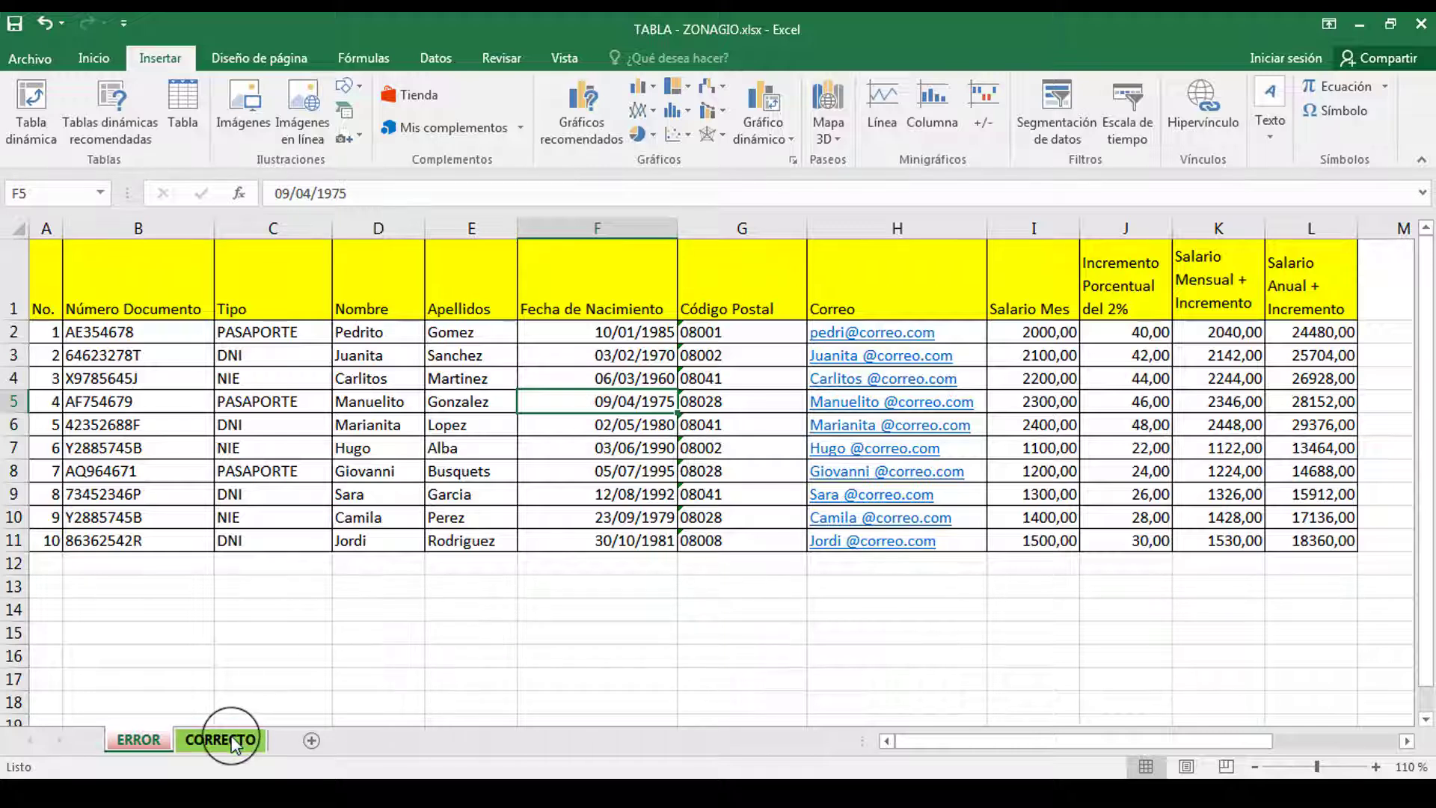
left_click(48, 300)
key("ctrl+shift+Right")
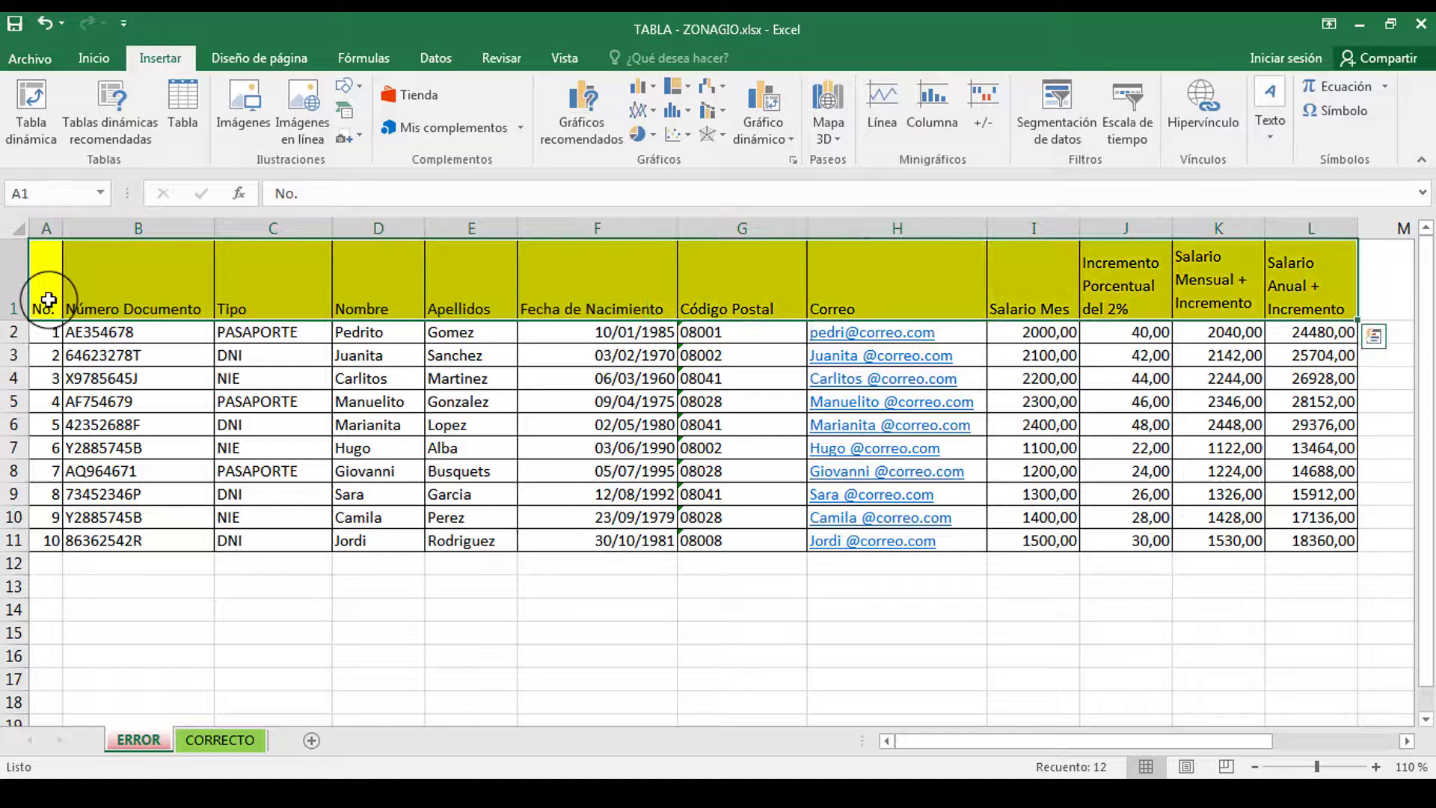
key("ctrl+shift+Down")
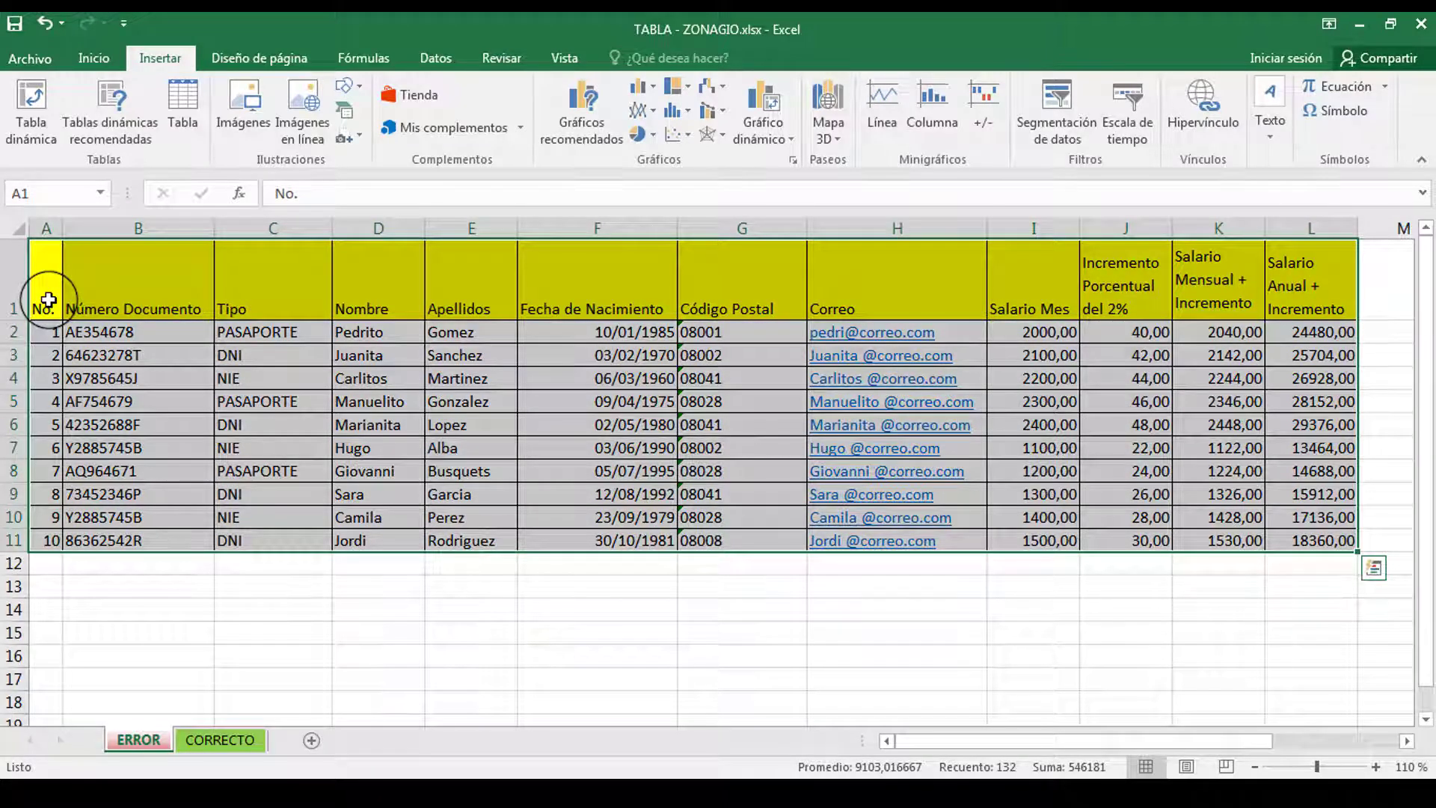
- Switch to the CORRECTO sheet
left_click(226, 744)
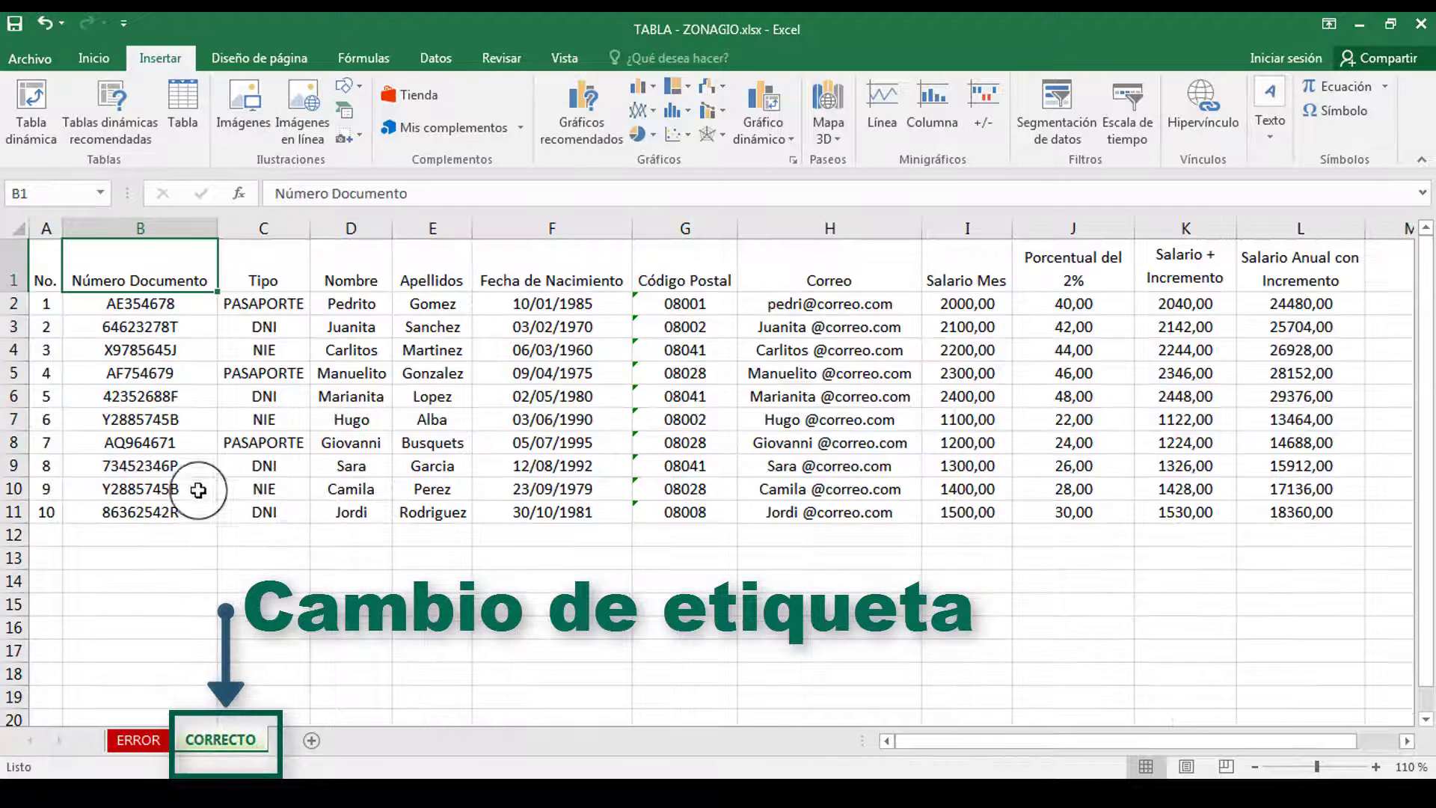
left_click(158, 454)
key("Left")
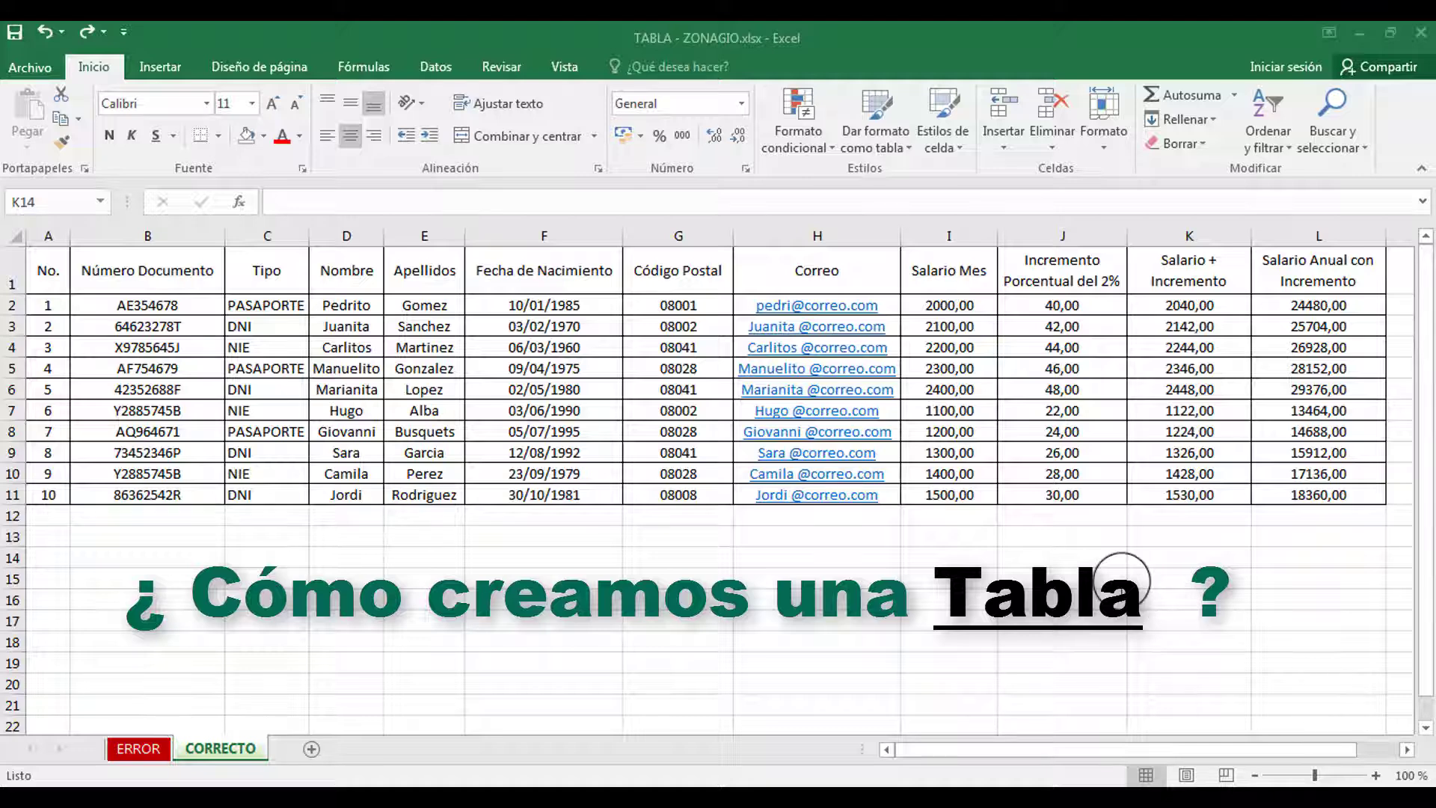
- Convert the range A1:L11 on the CORRECTO sheet into a table with headers
left_click(62, 275)
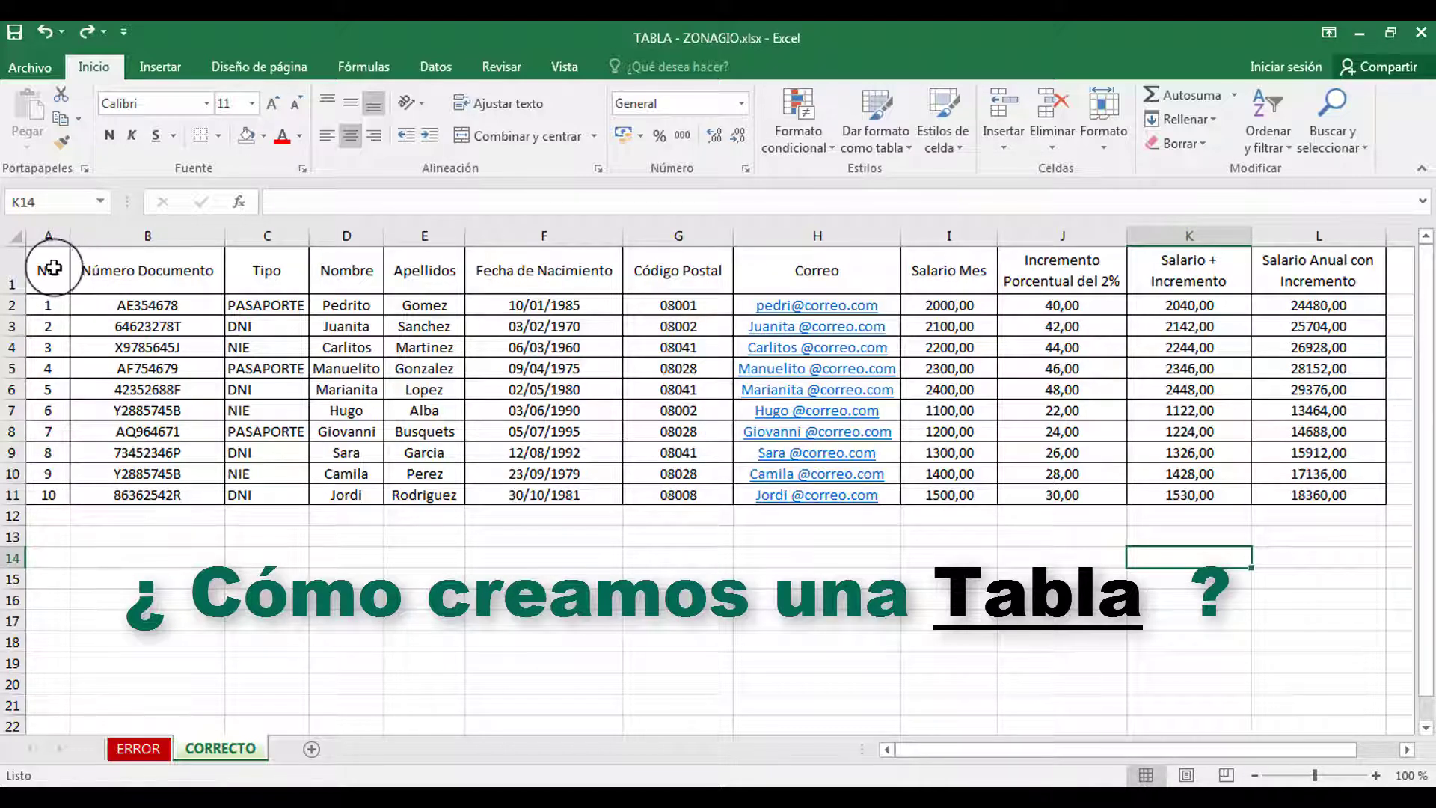
left_click(50, 267)
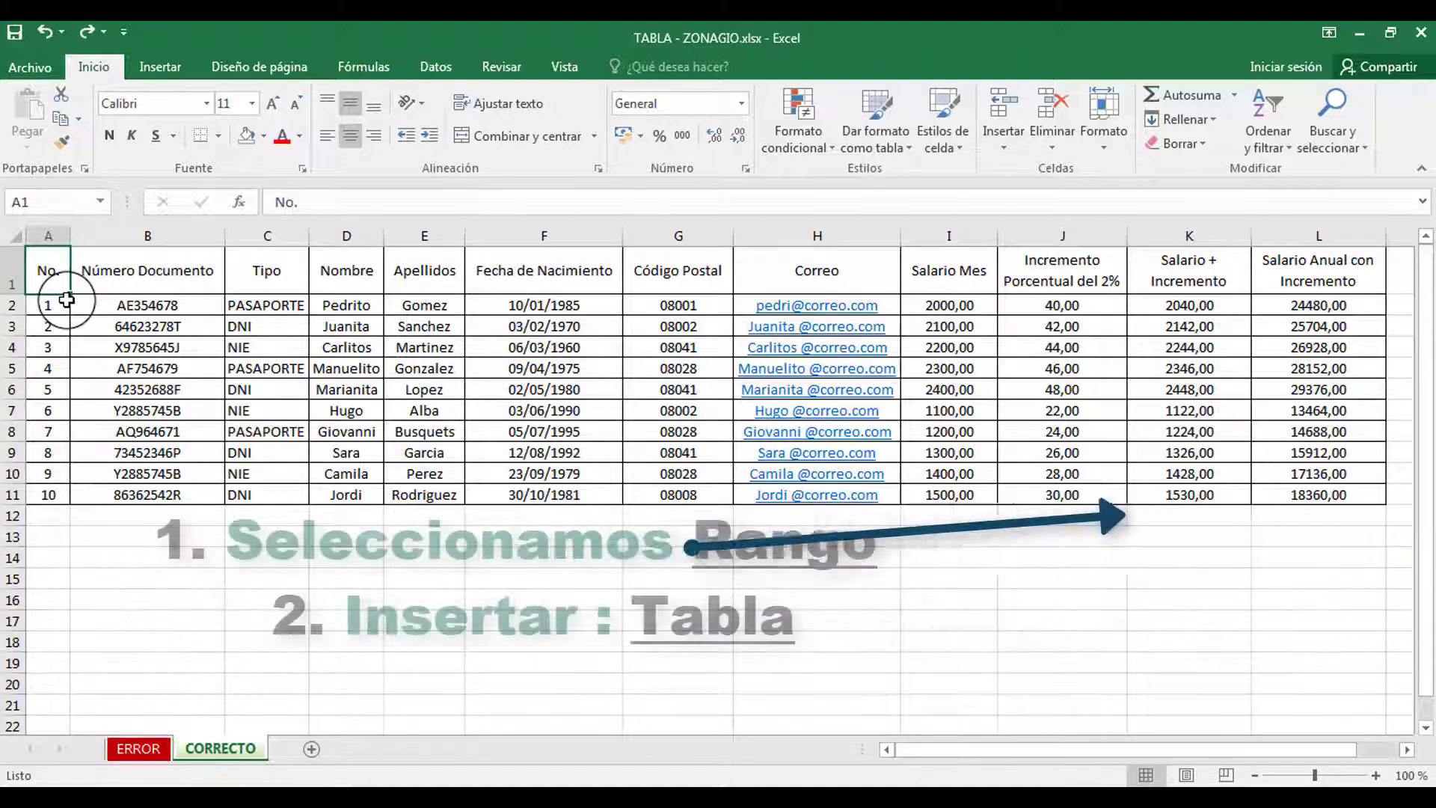
key("ctrl+shift+Right")
key("ctrl+shift+Down")
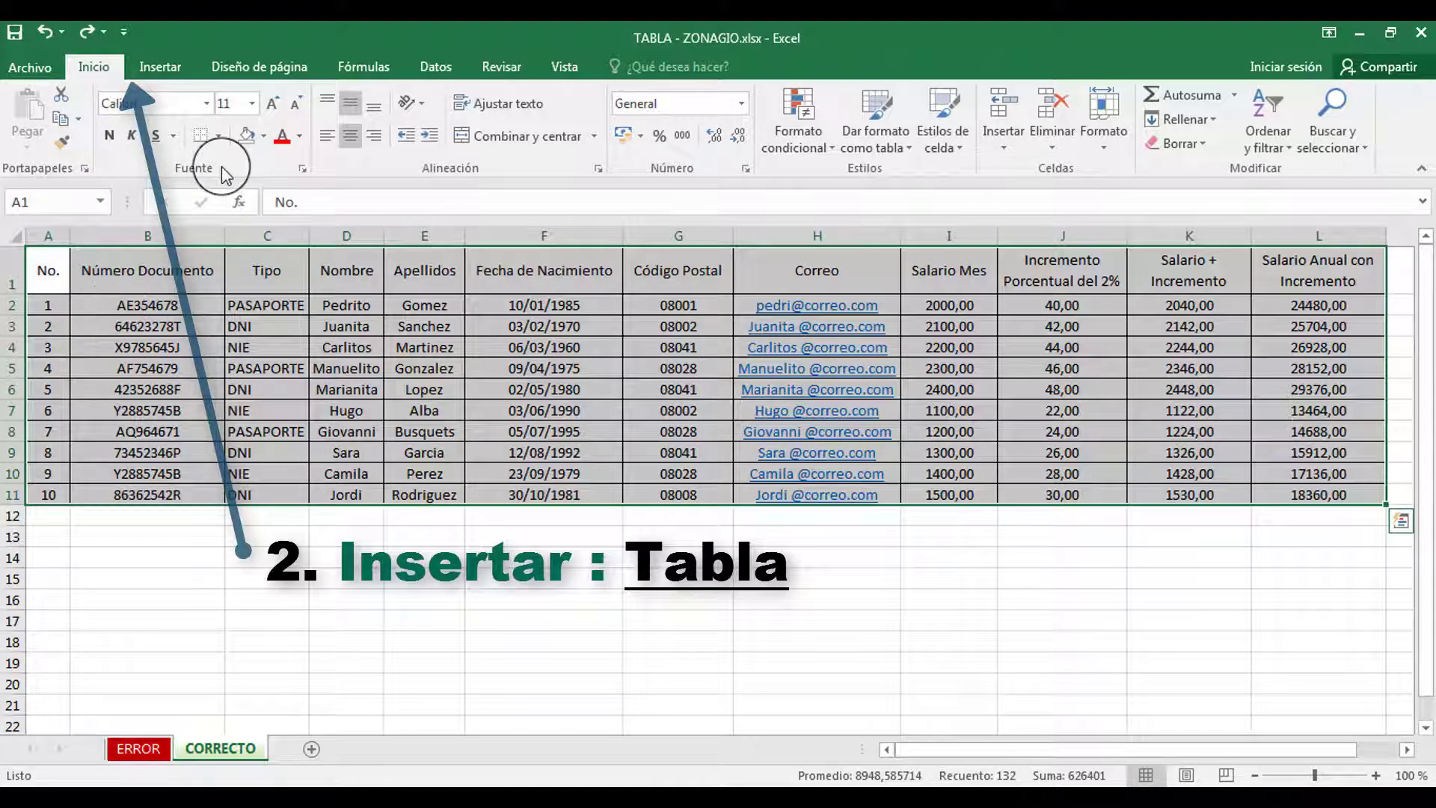
left_click(169, 69)
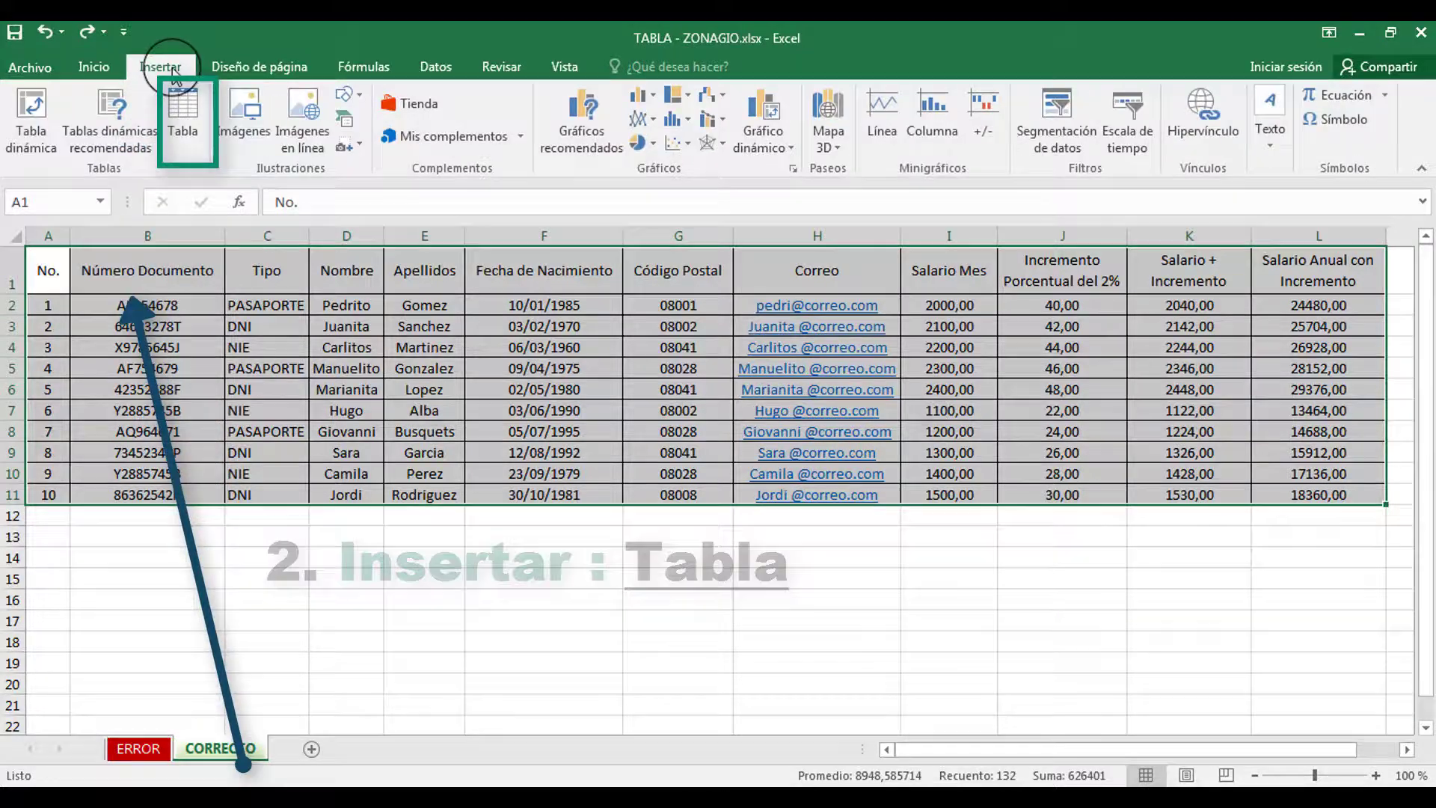
left_click(183, 120)
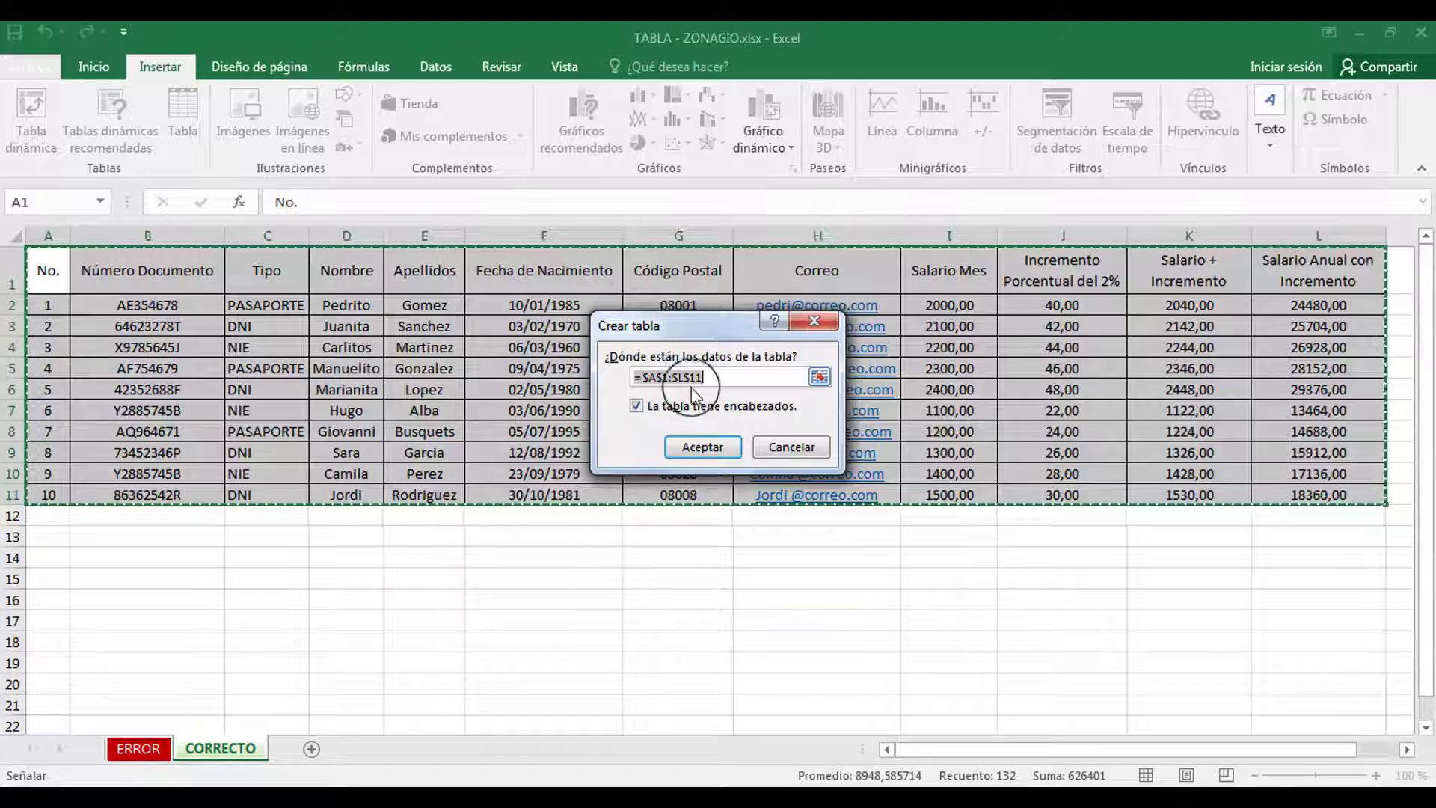
left_click(721, 449)
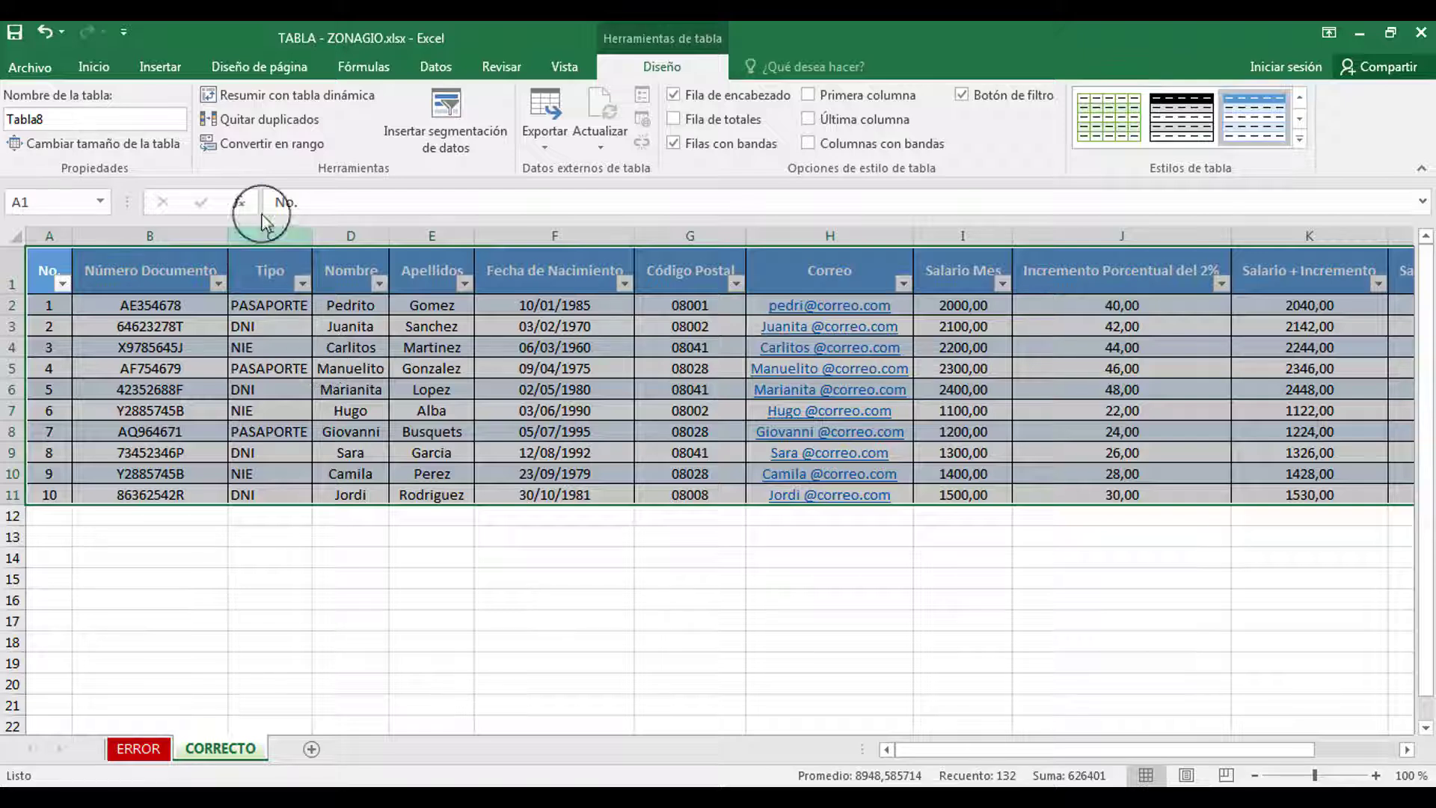
- Rename the new table as TablaEjemplo
left_click(78, 118)
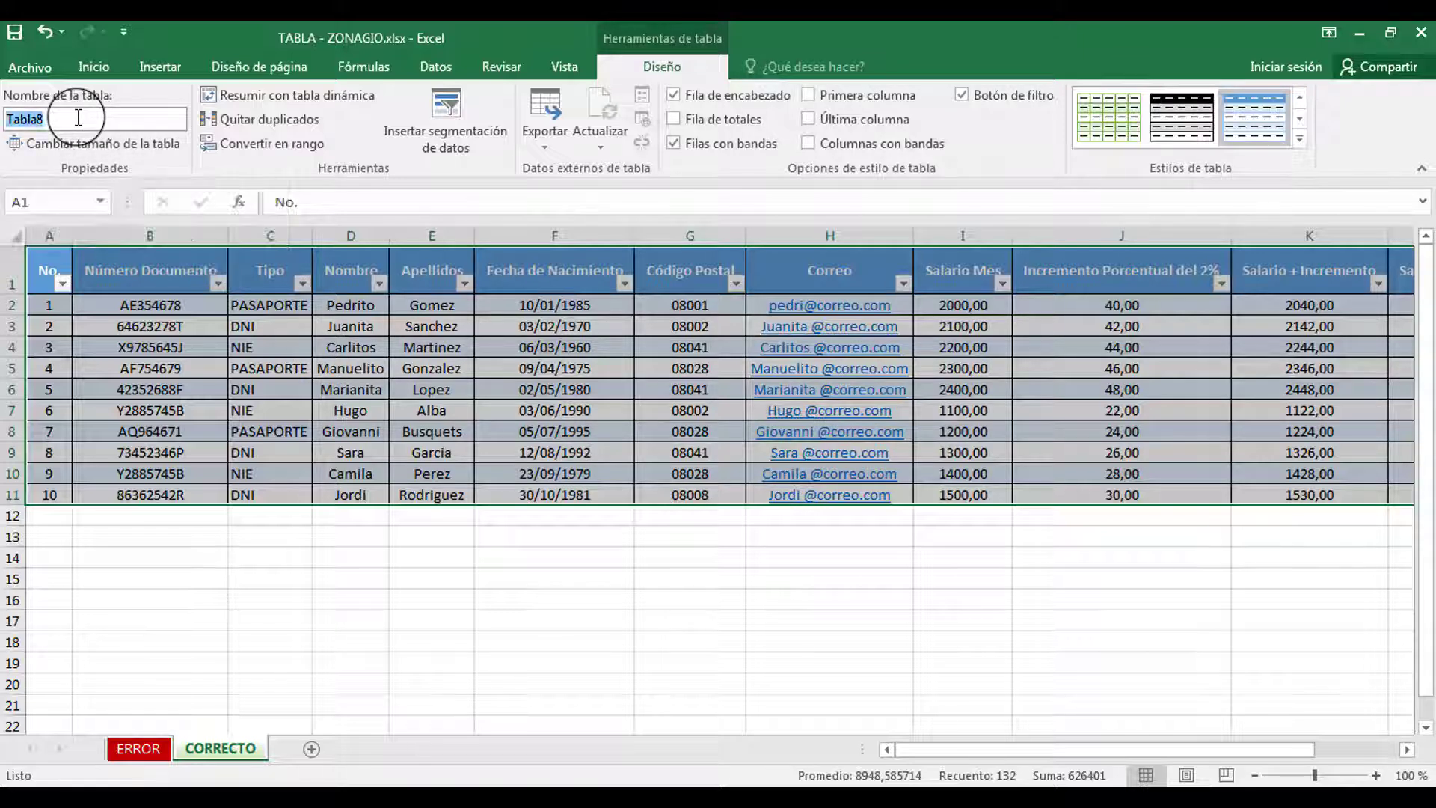
type("TablaE")
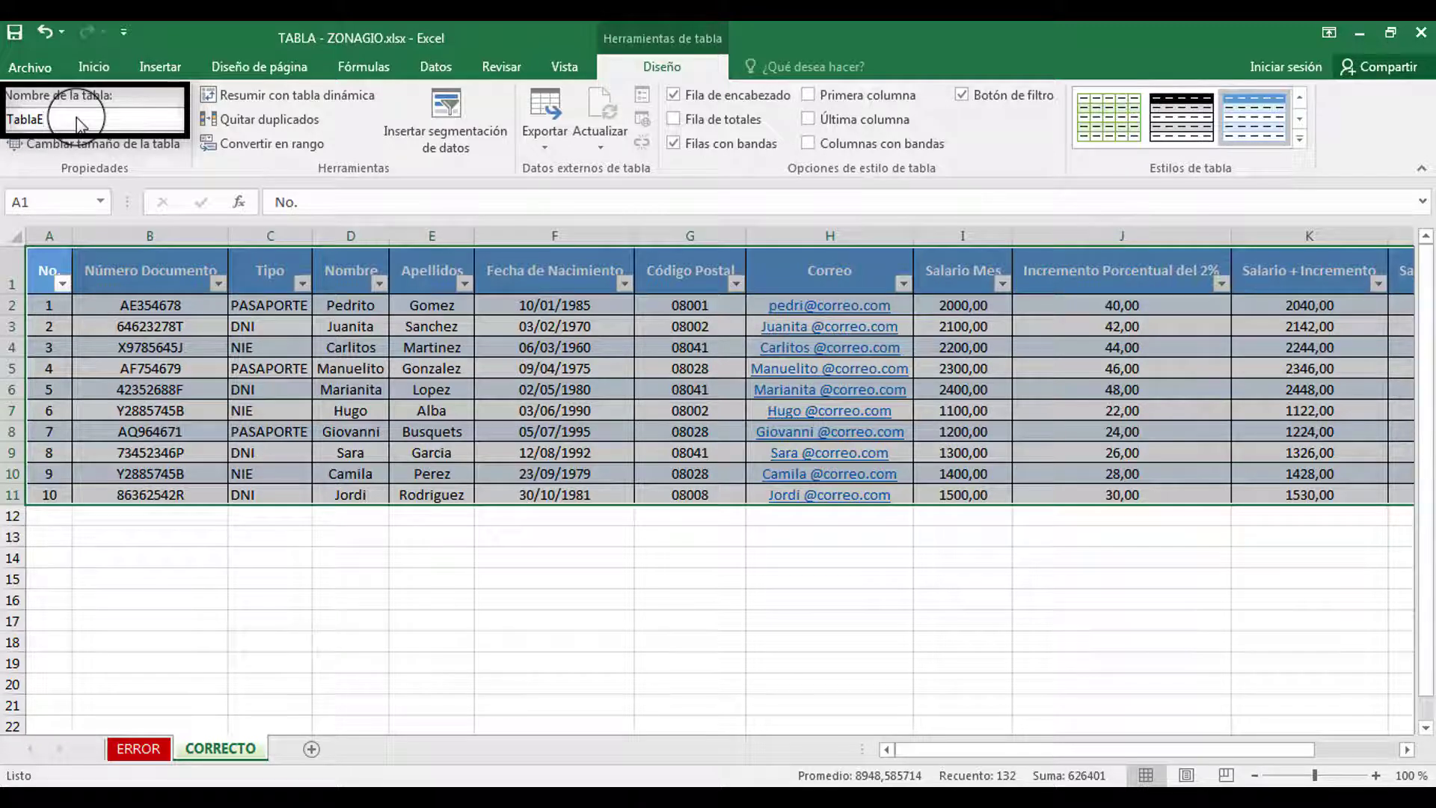
type("jemo")
key("BackSpace")
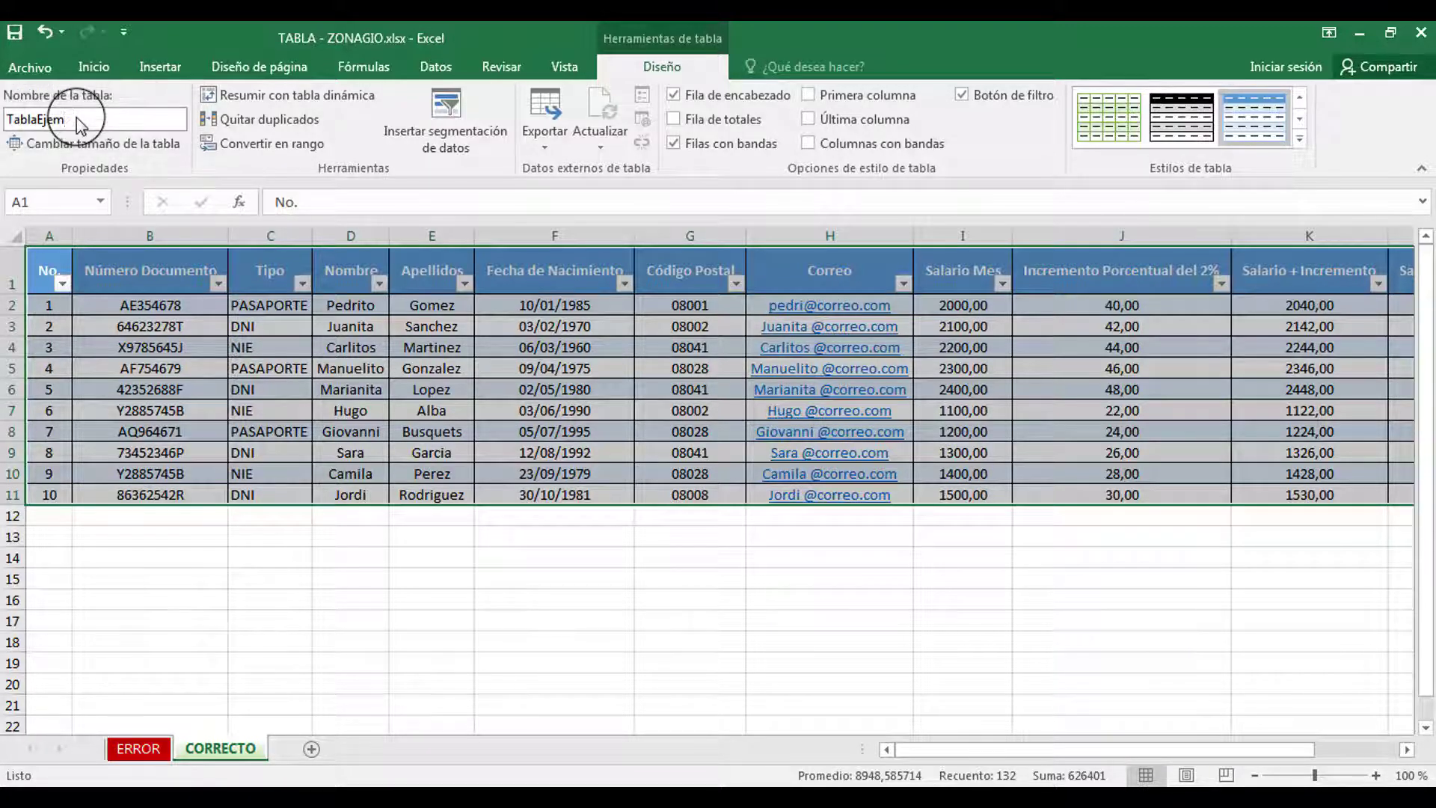
type("plo")
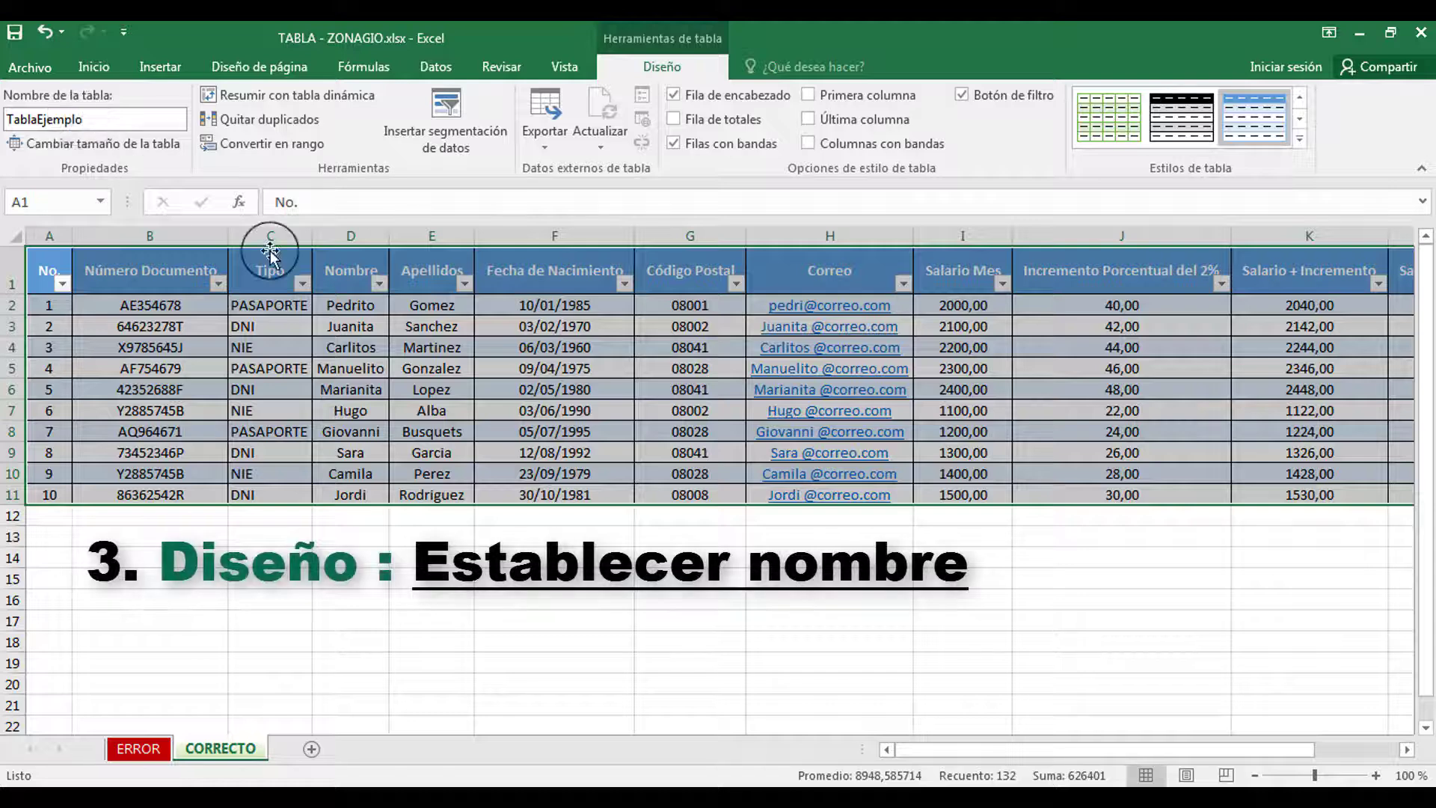
- Review the table's resize range settings and its name without changing either
left_click(169, 146)
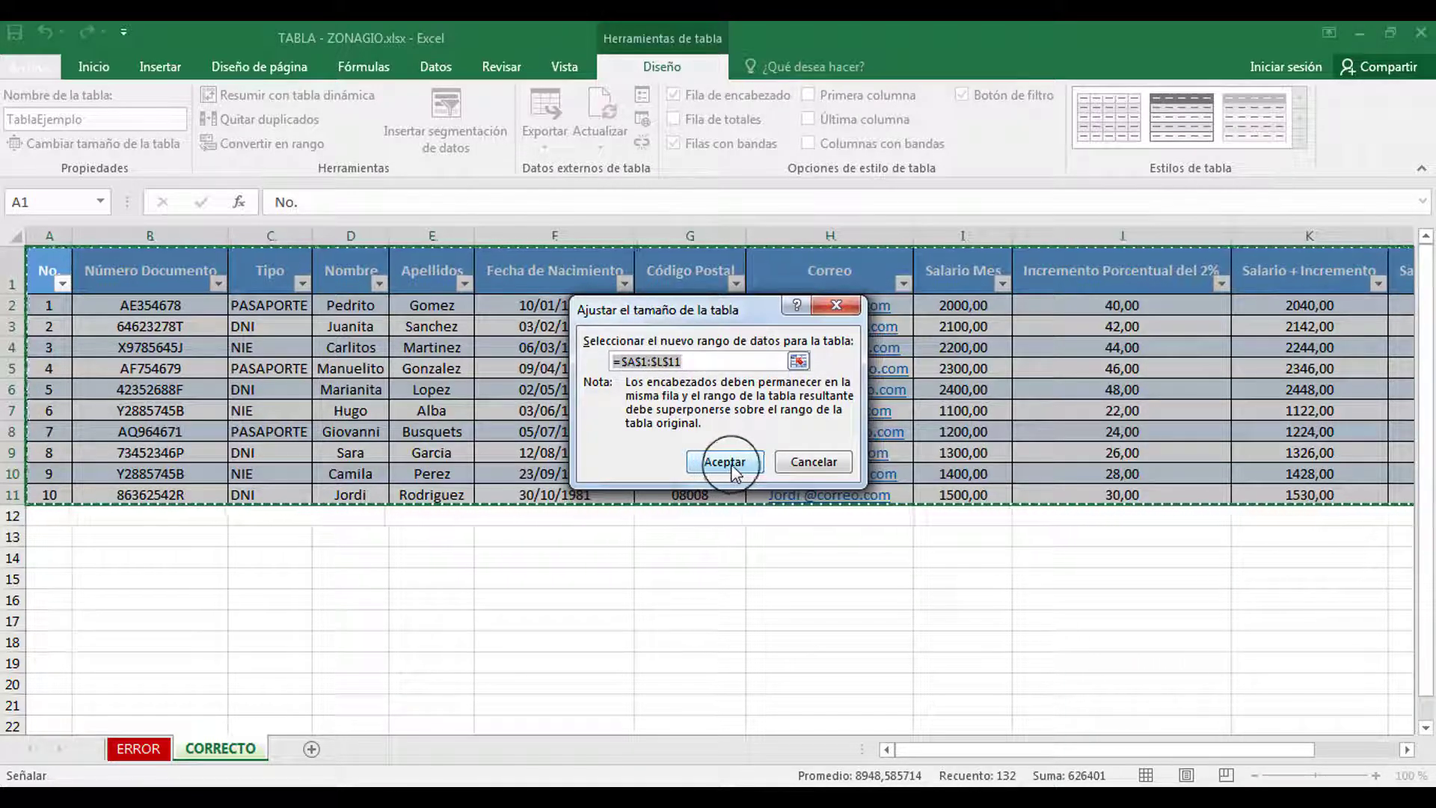
left_click(797, 461)
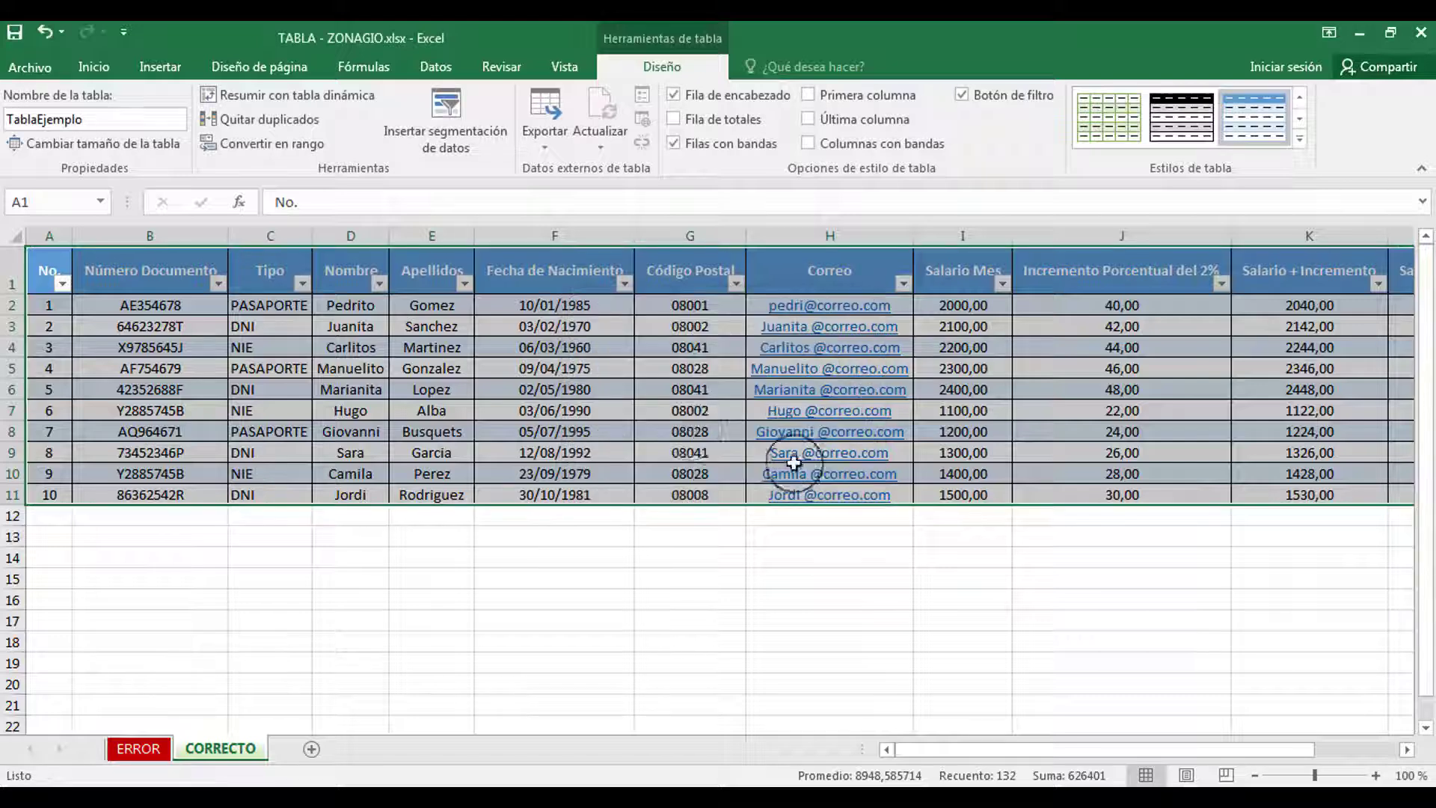
left_click(352, 366)
left_click(120, 118)
double_click(99, 119)
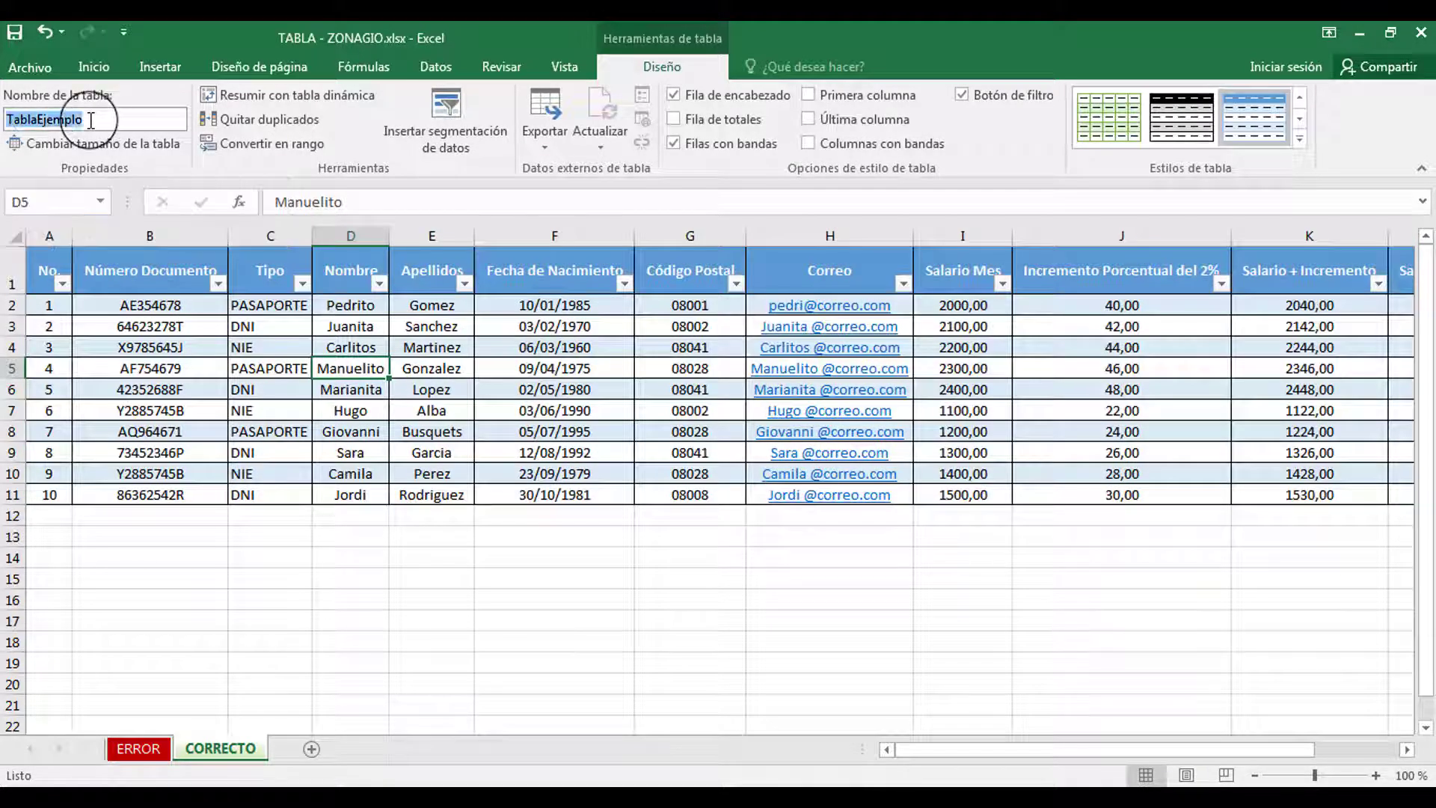
left_click(482, 348)
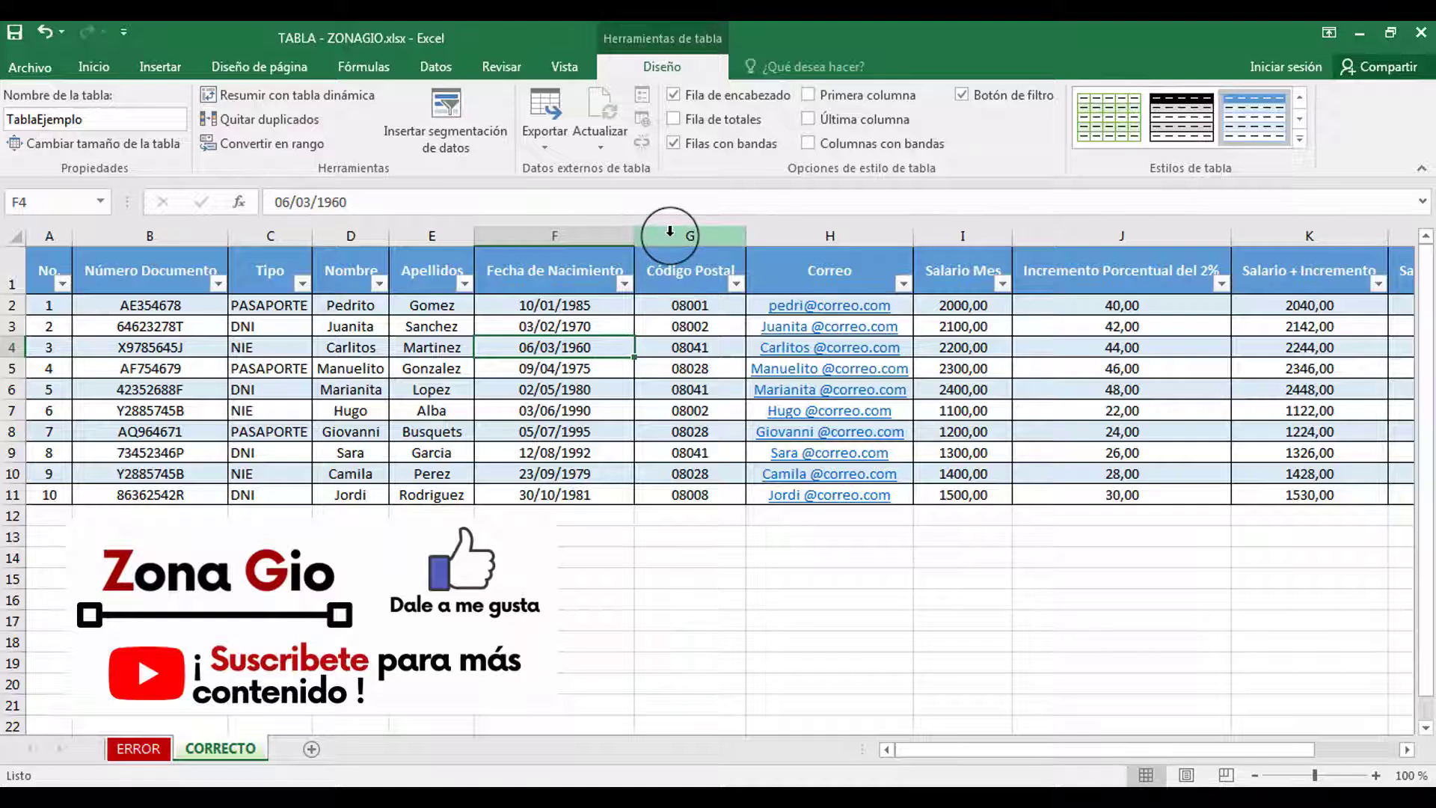
- Insert a blank column before Fecha de Nacimiento and a blank row above sheet row 9
left_click(578, 236)
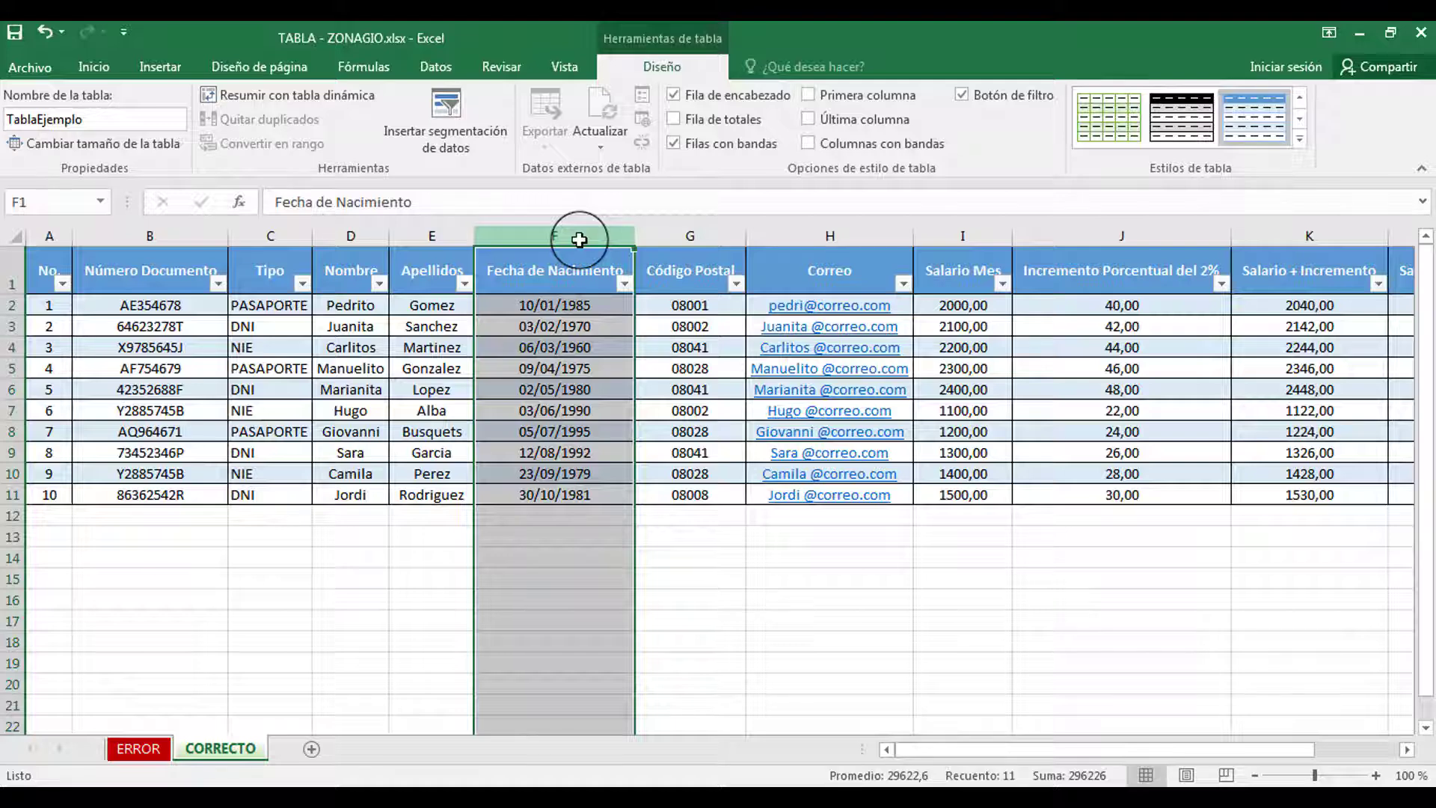
key("ctrl+plus")
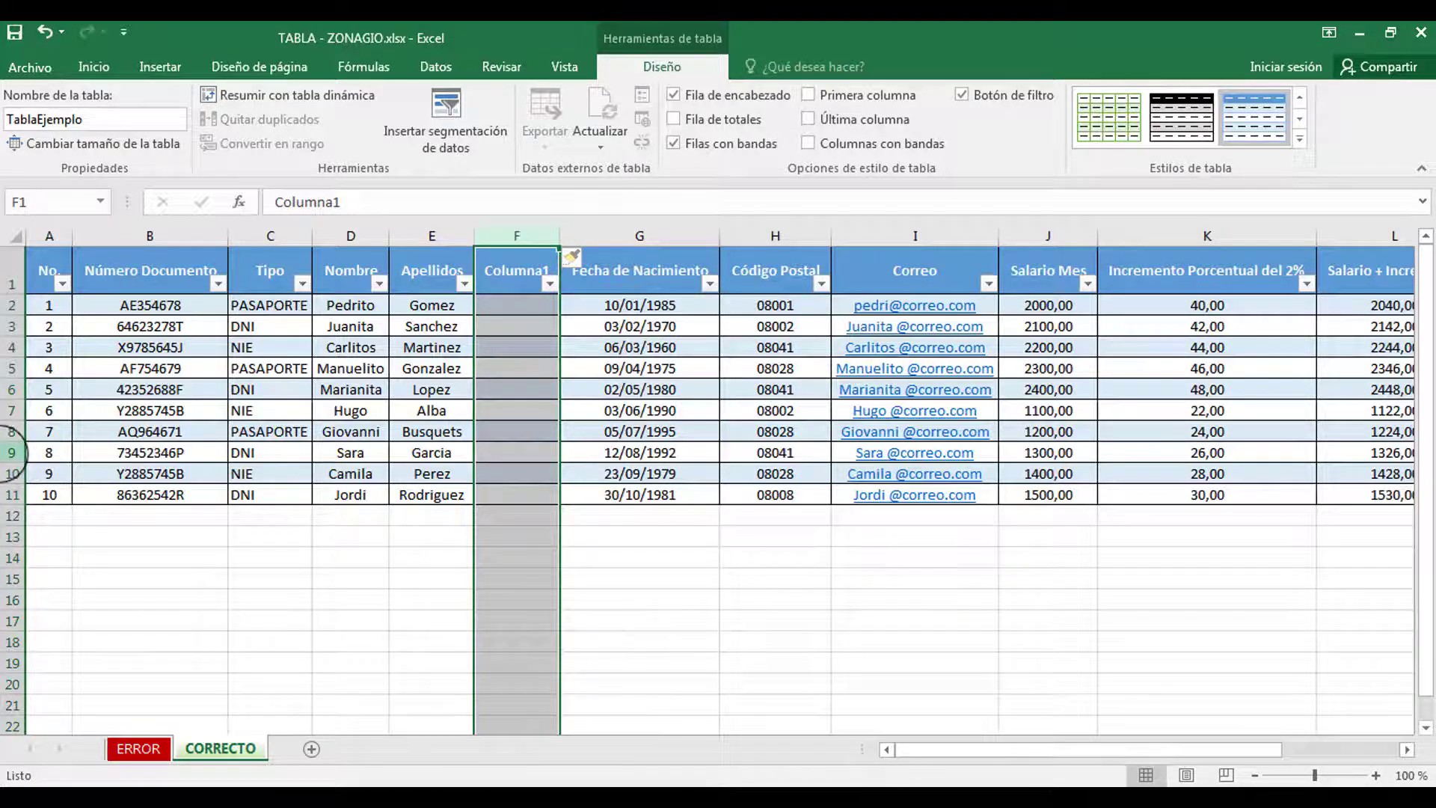
left_click(8, 452)
key("ctrl+plus")
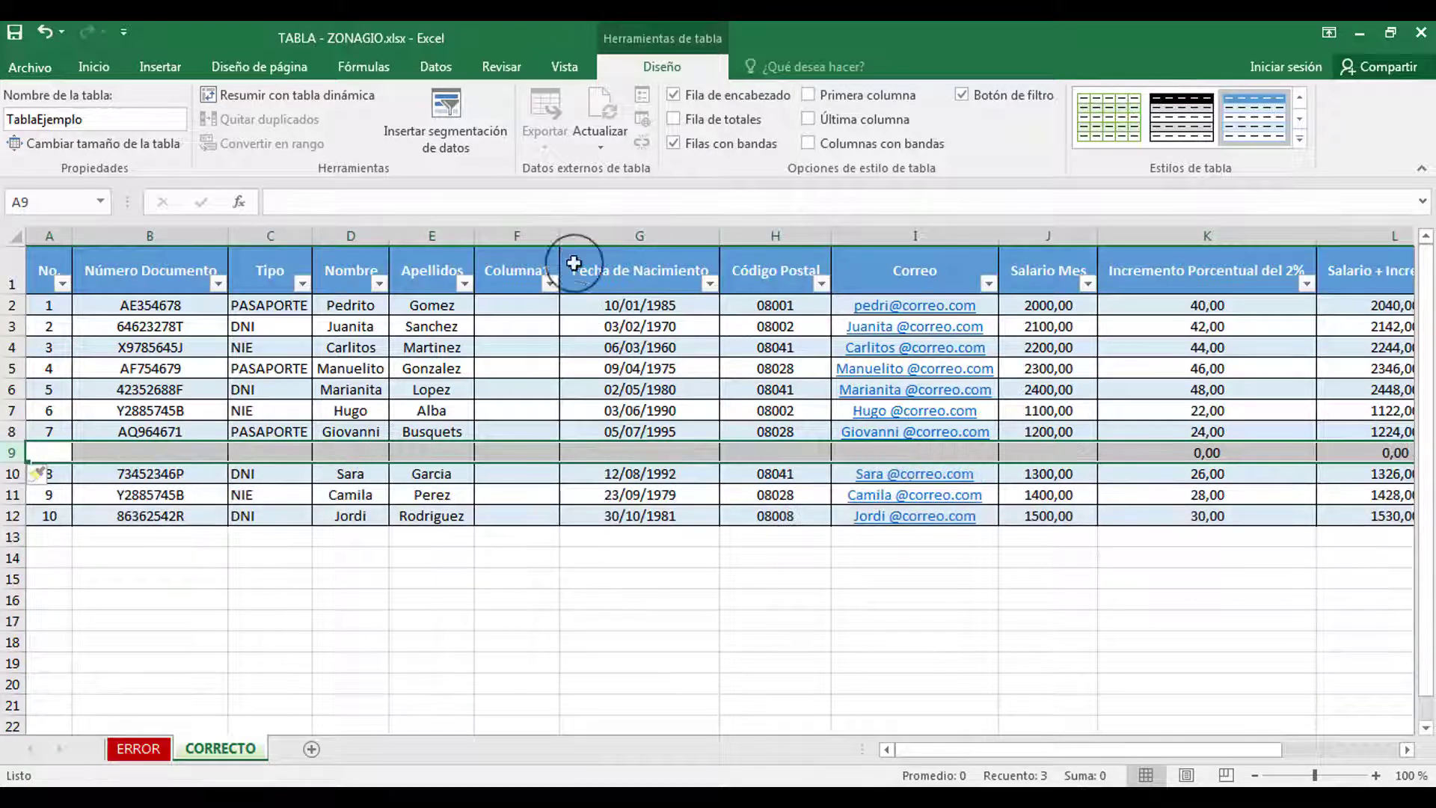
- Insert a second blank column before Fecha de Nacimiento and another blank row above sheet row 10
right_click(580, 236)
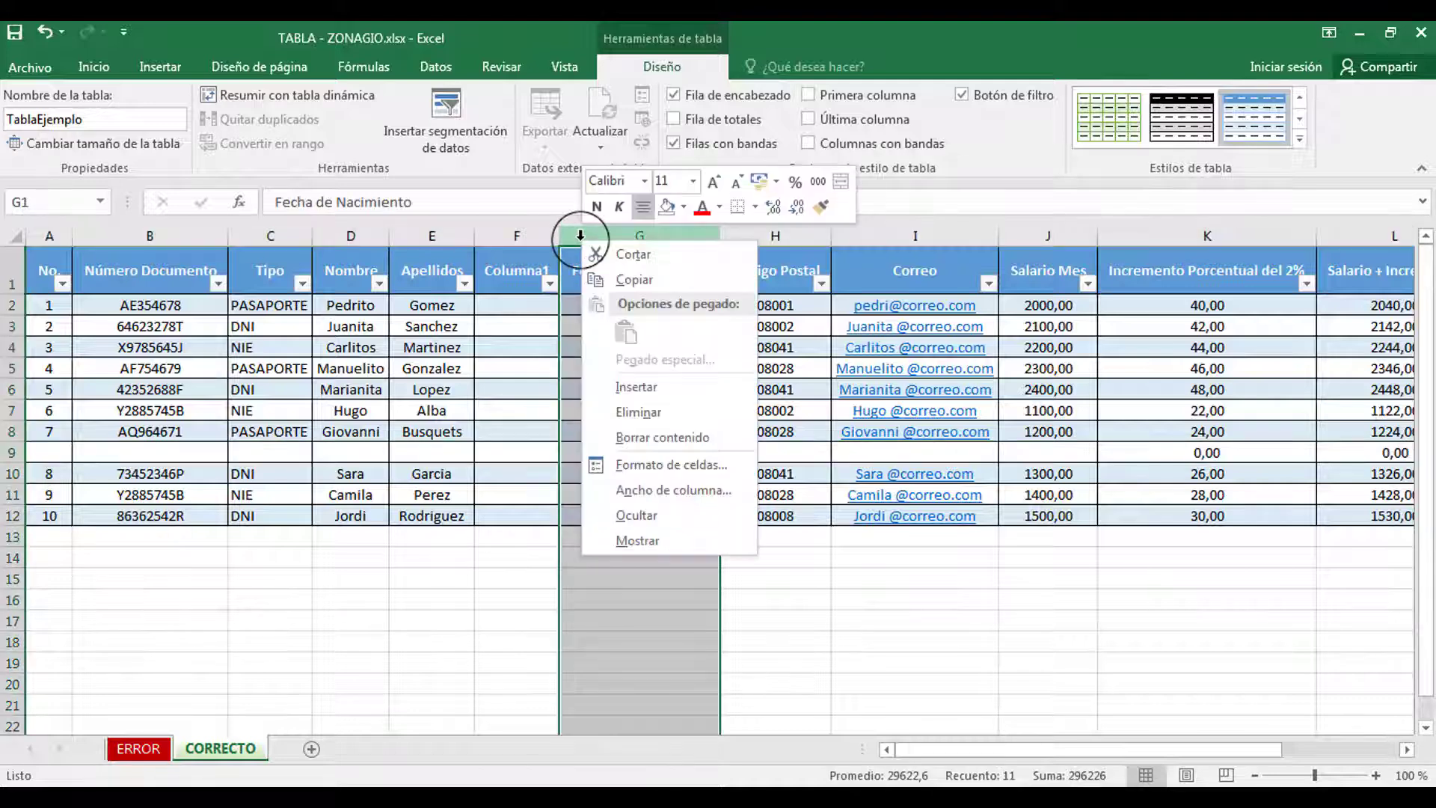
left_click(632, 387)
right_click(8, 474)
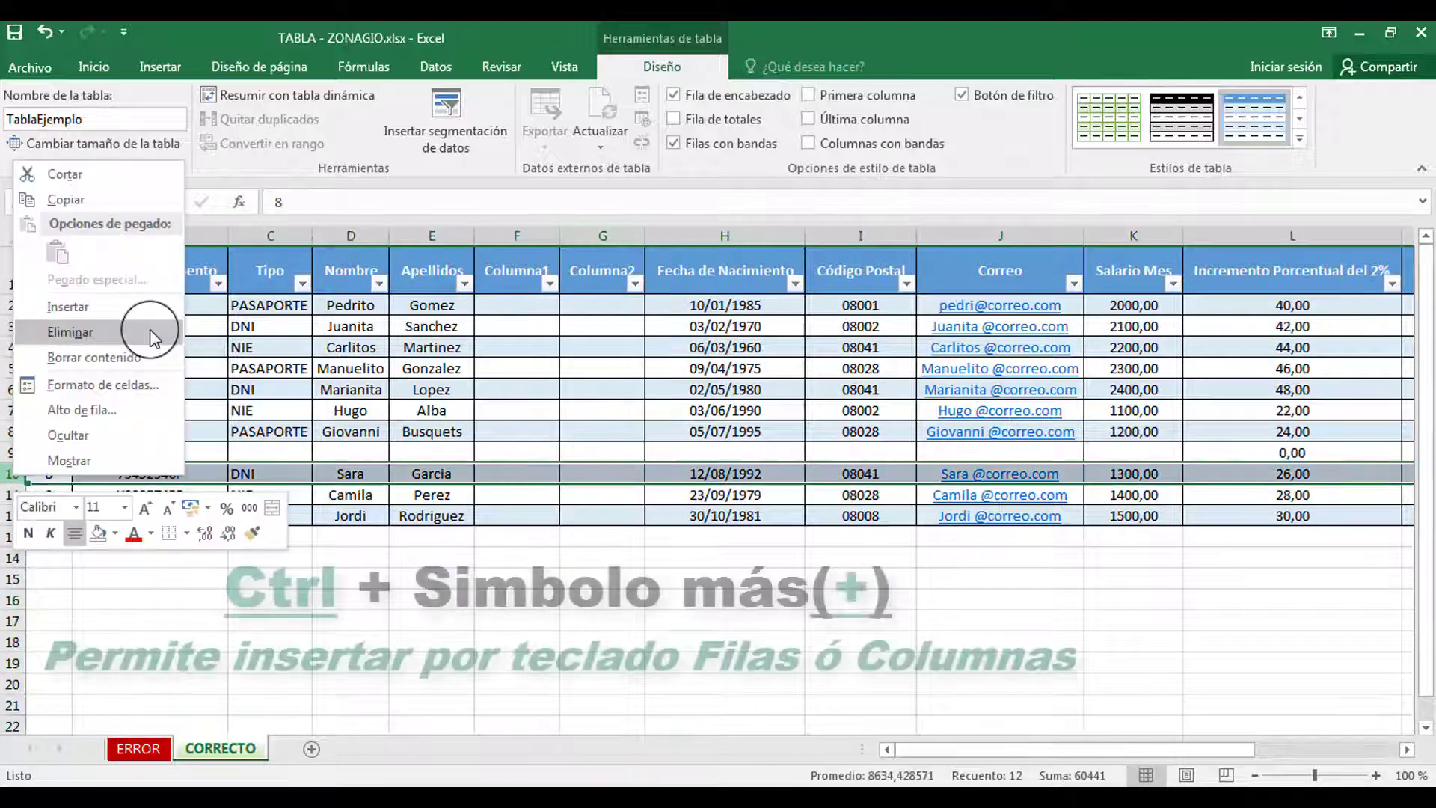
left_click(56, 303)
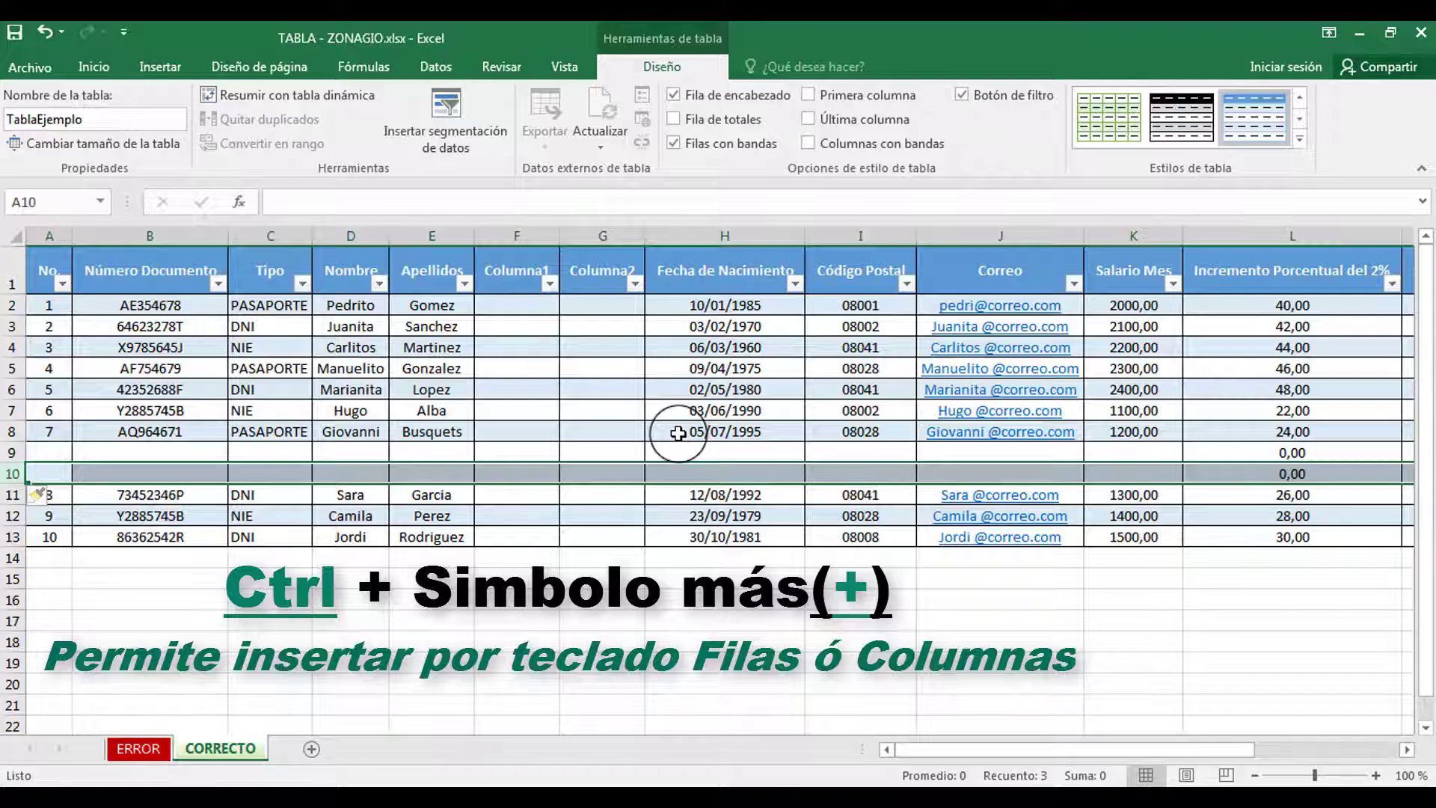
- Examine the new row 9 across the table, checking the formulas inherited in the calculated salary columns
left_click(597, 370)
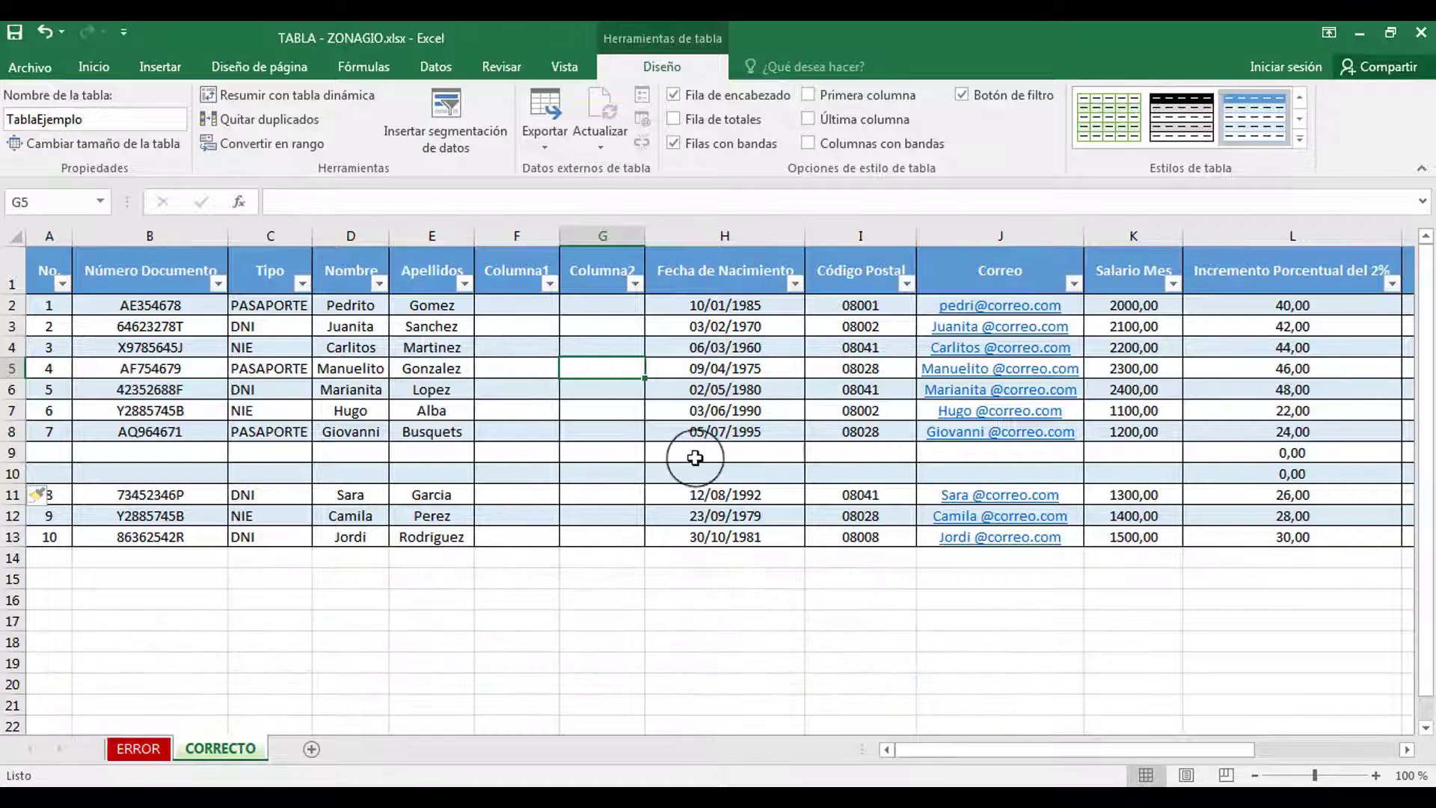
left_click(695, 458)
key("Right")
key("Right")
key("Right")
key("Right")
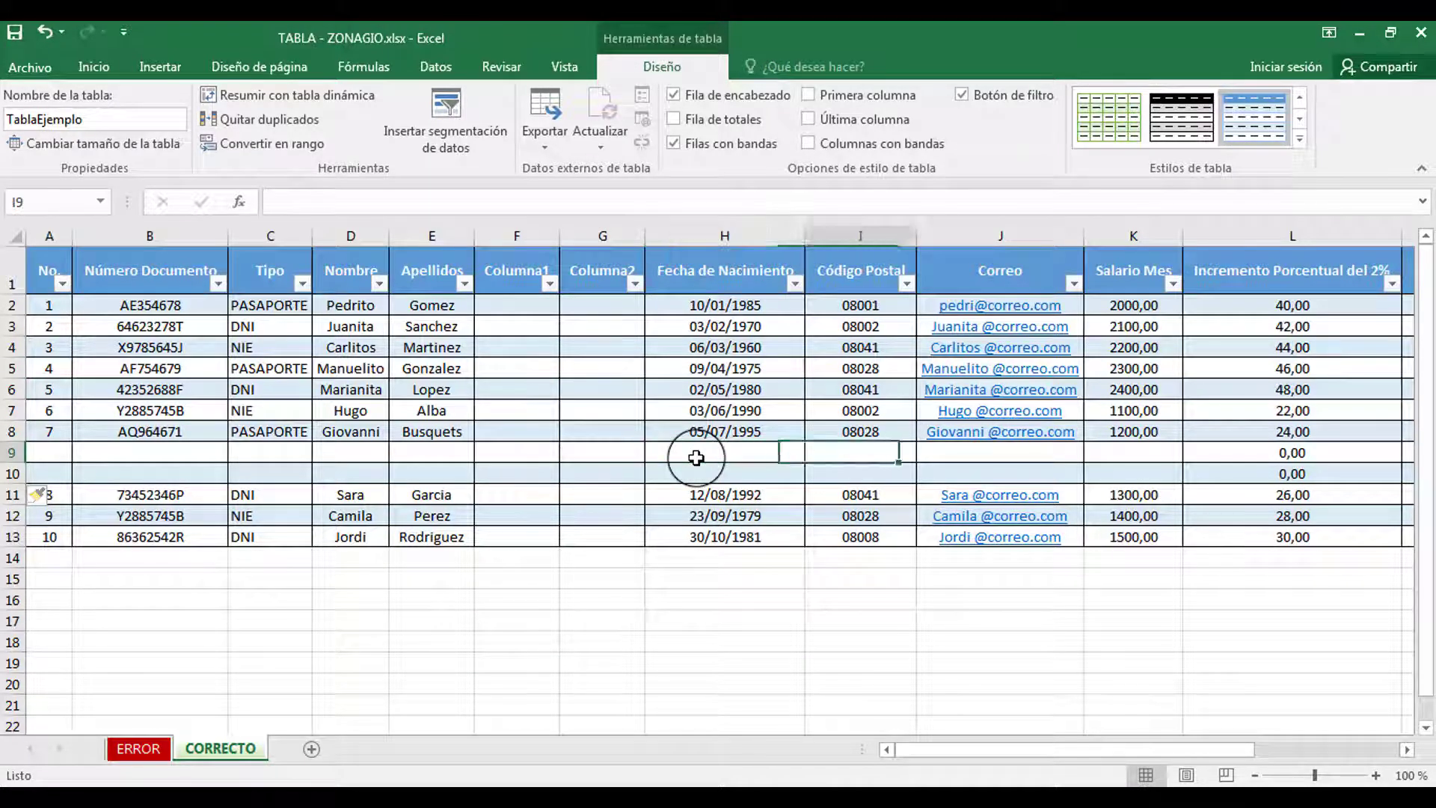
key("Right")
key("Right")
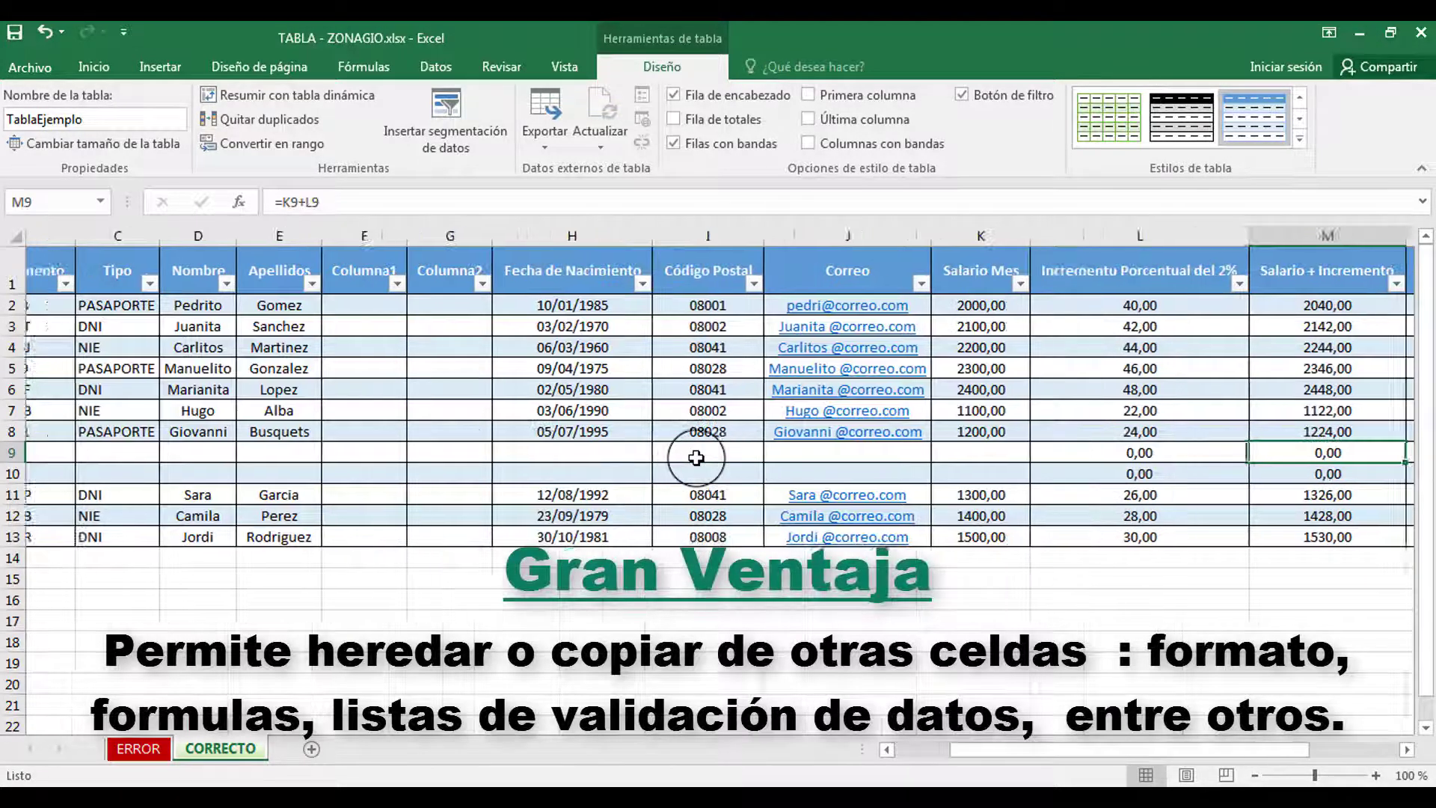
key("Left")
key("Left")
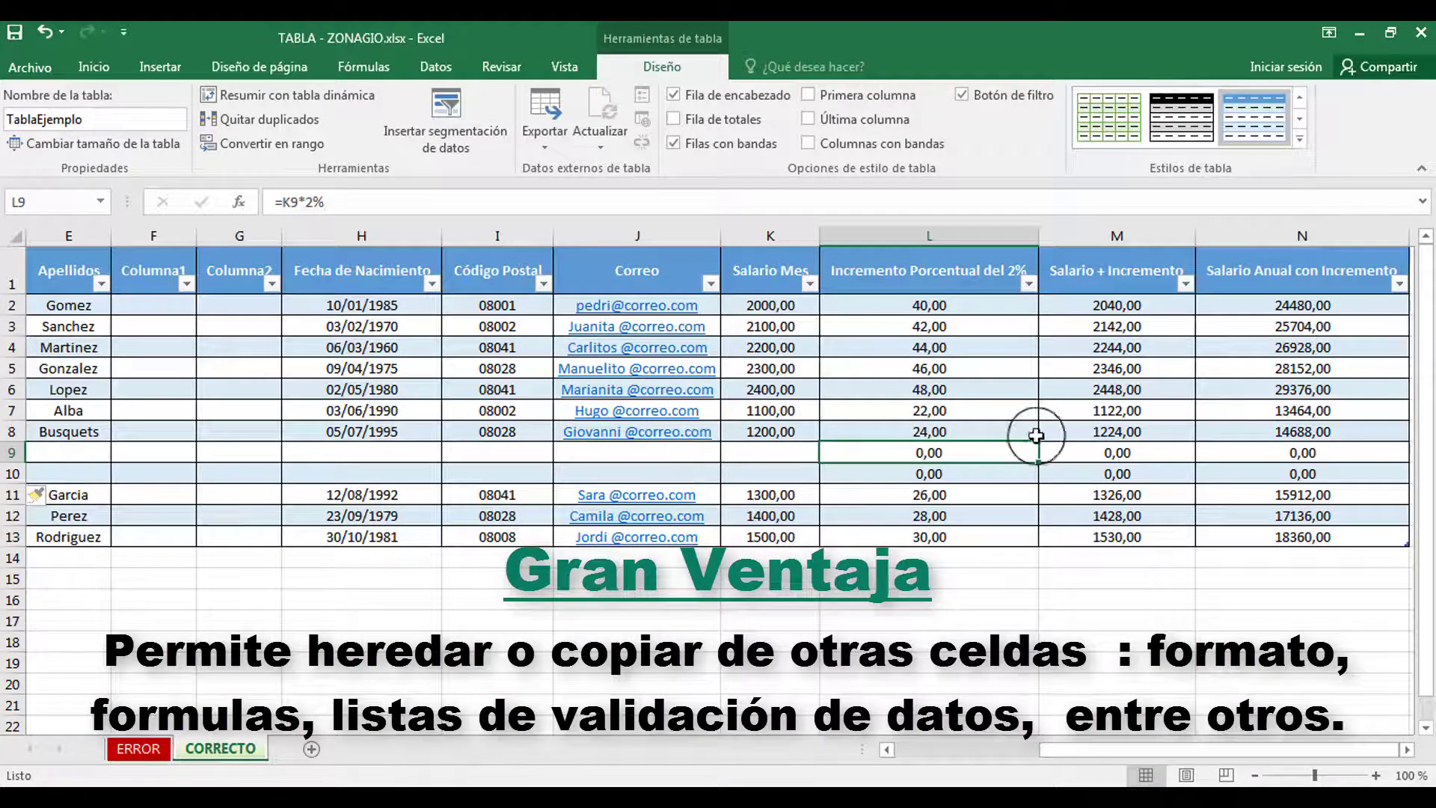
- Inspect the formulas of row 8 in the three calculated salary columns and highlight cells L8 to N8
left_click(1034, 432)
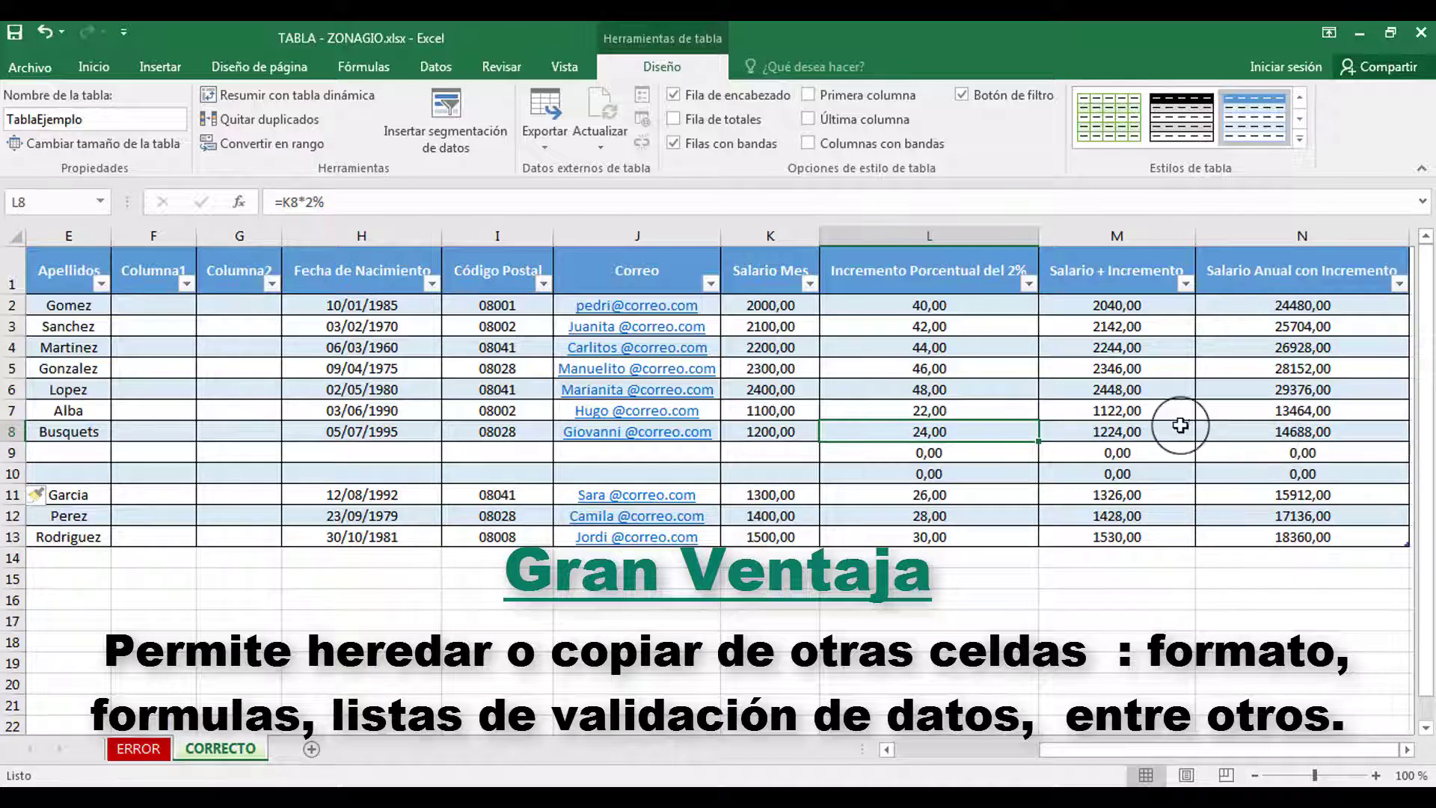
key("Right")
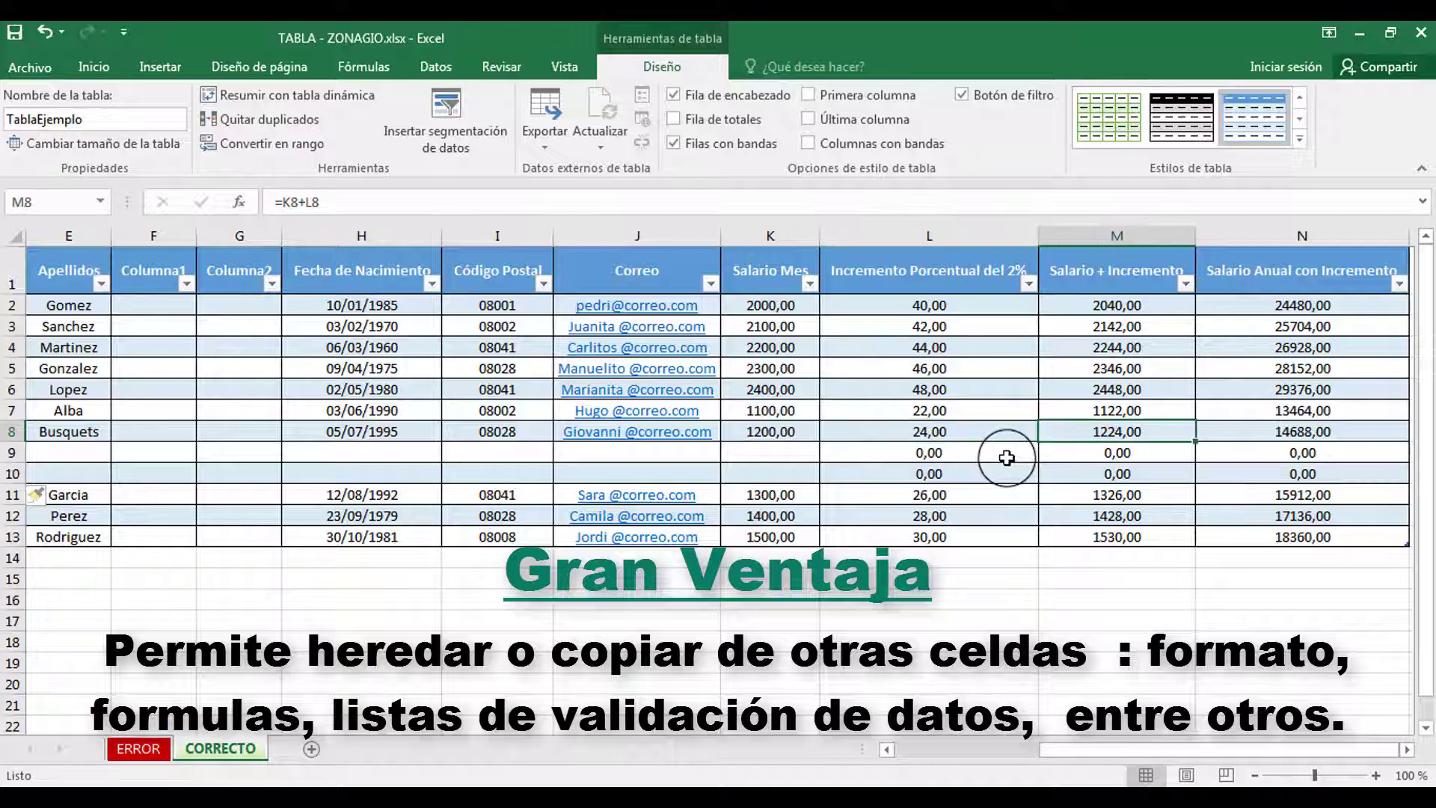
key("Right")
key("Right")
key("Left")
key("Left")
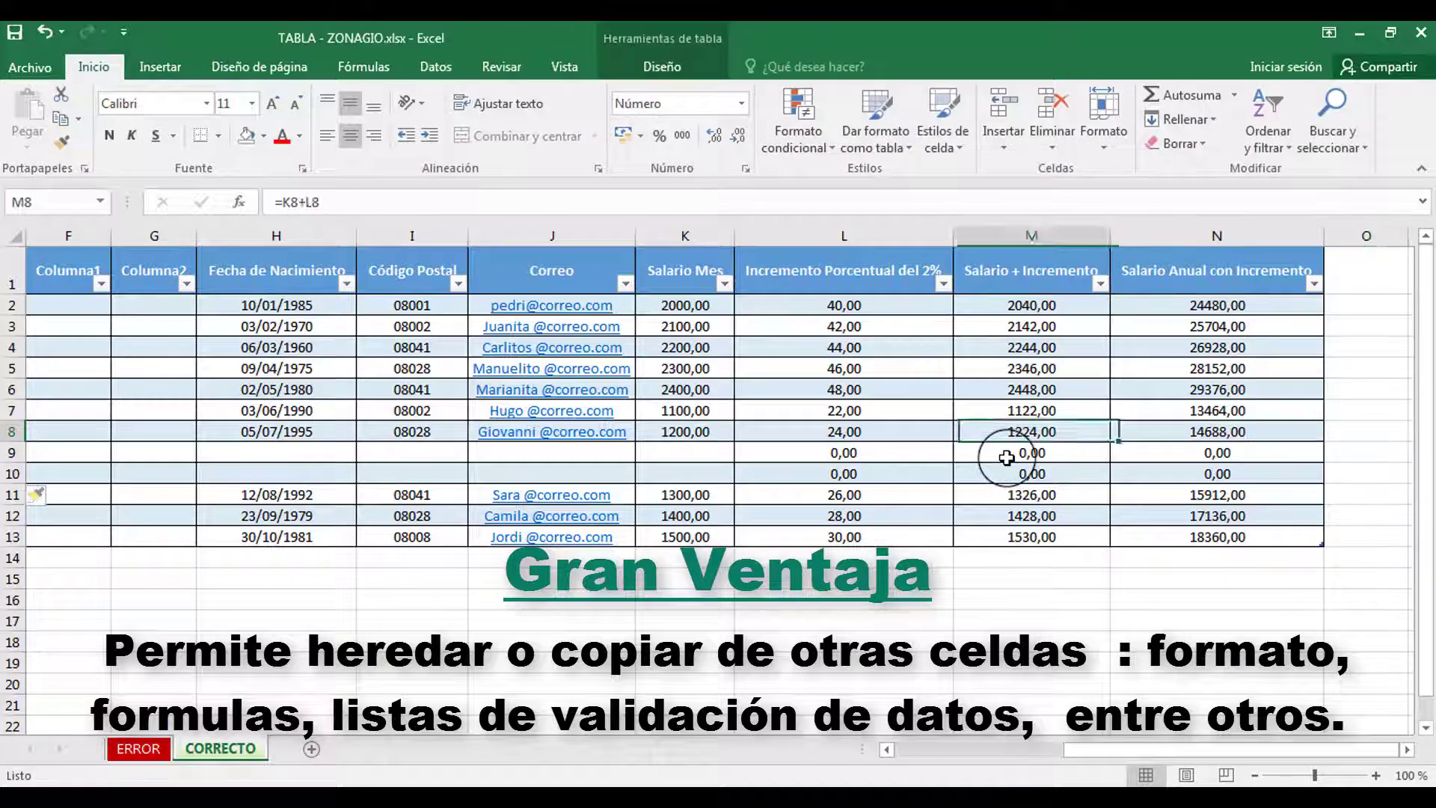
key("Left")
key("shift+Right")
key("shift+Right")
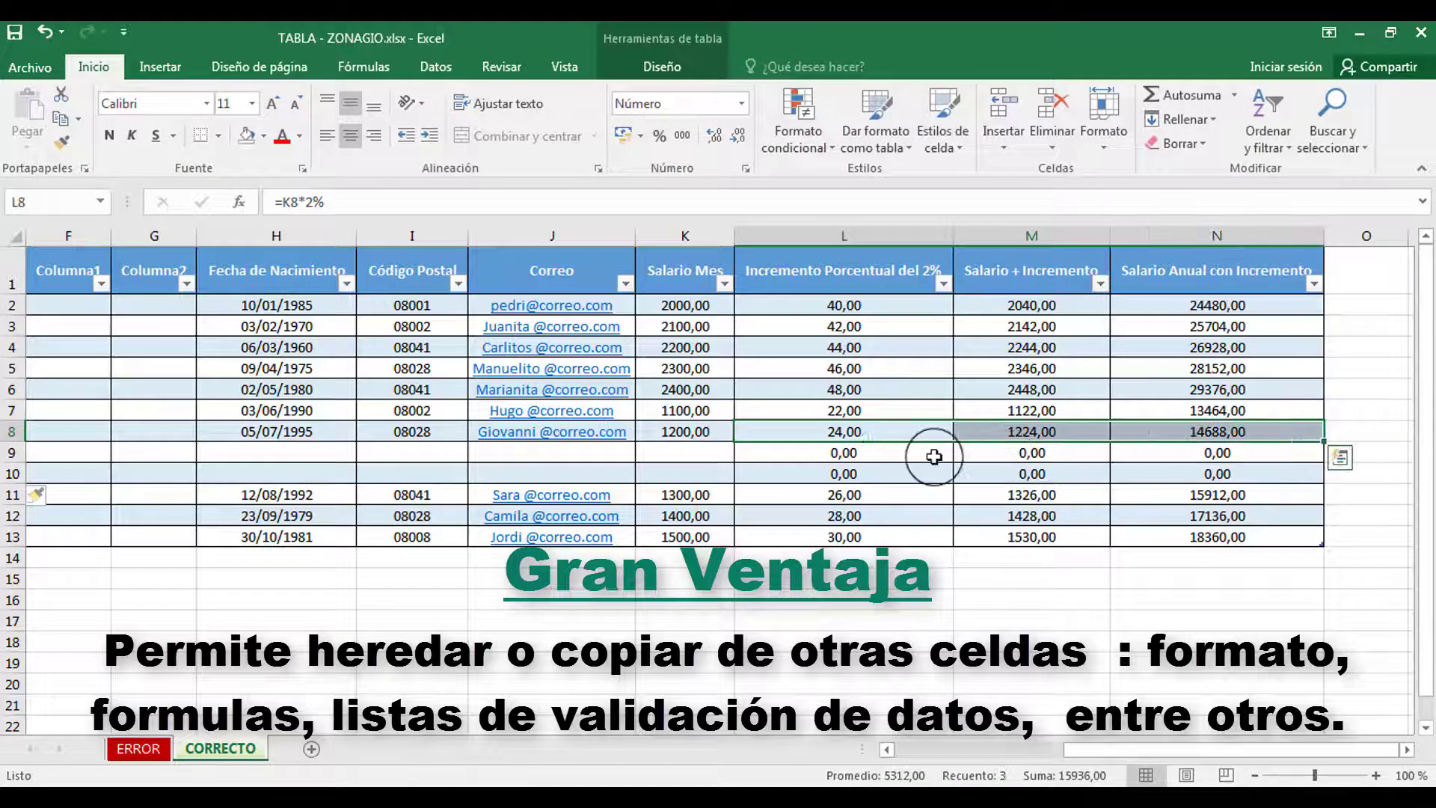
- Compare the formulas in the calculated salary columns of the inserted rows 9 and 10
left_click(930, 457)
key("Right")
key("Right")
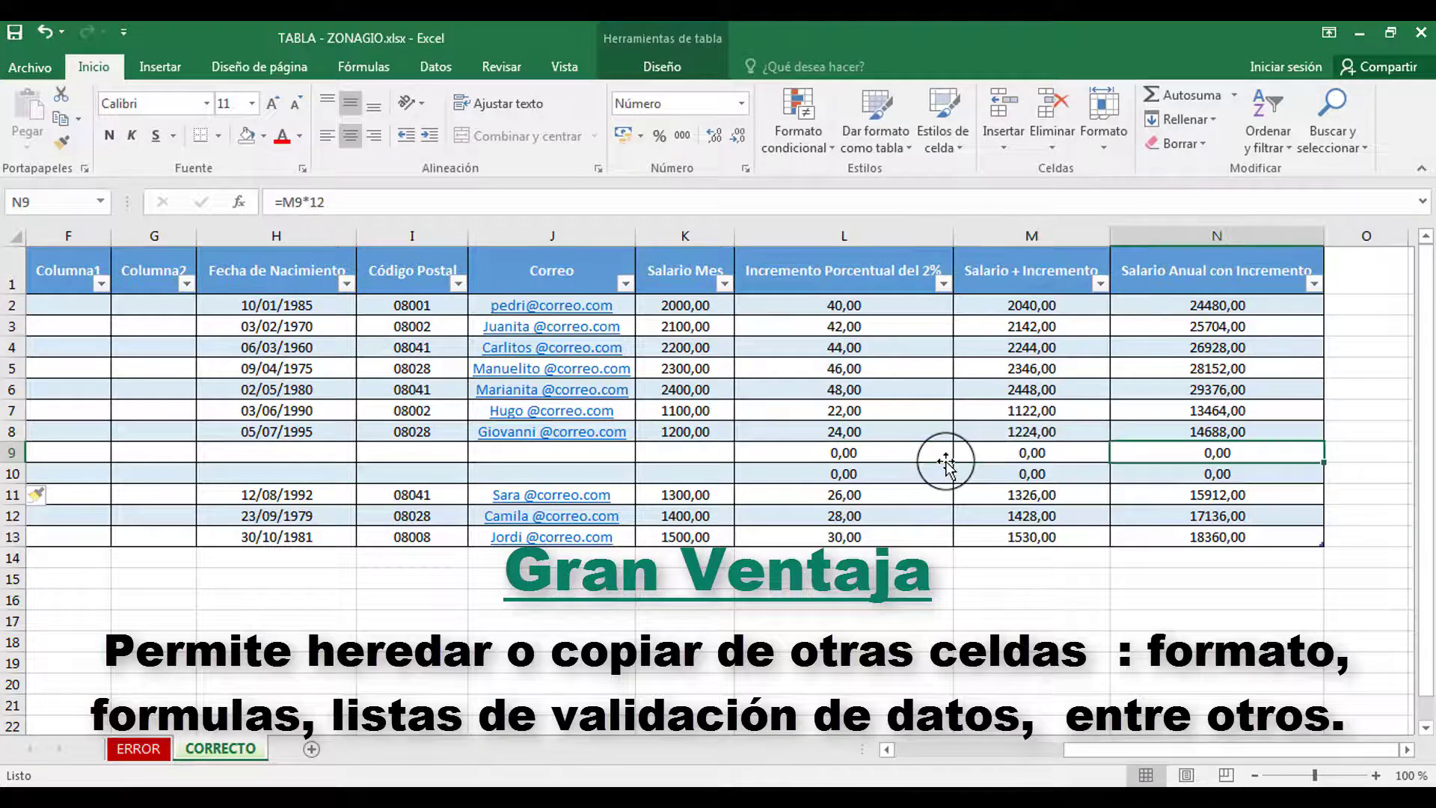
key("Left")
key("Left")
key("Down")
key("Right")
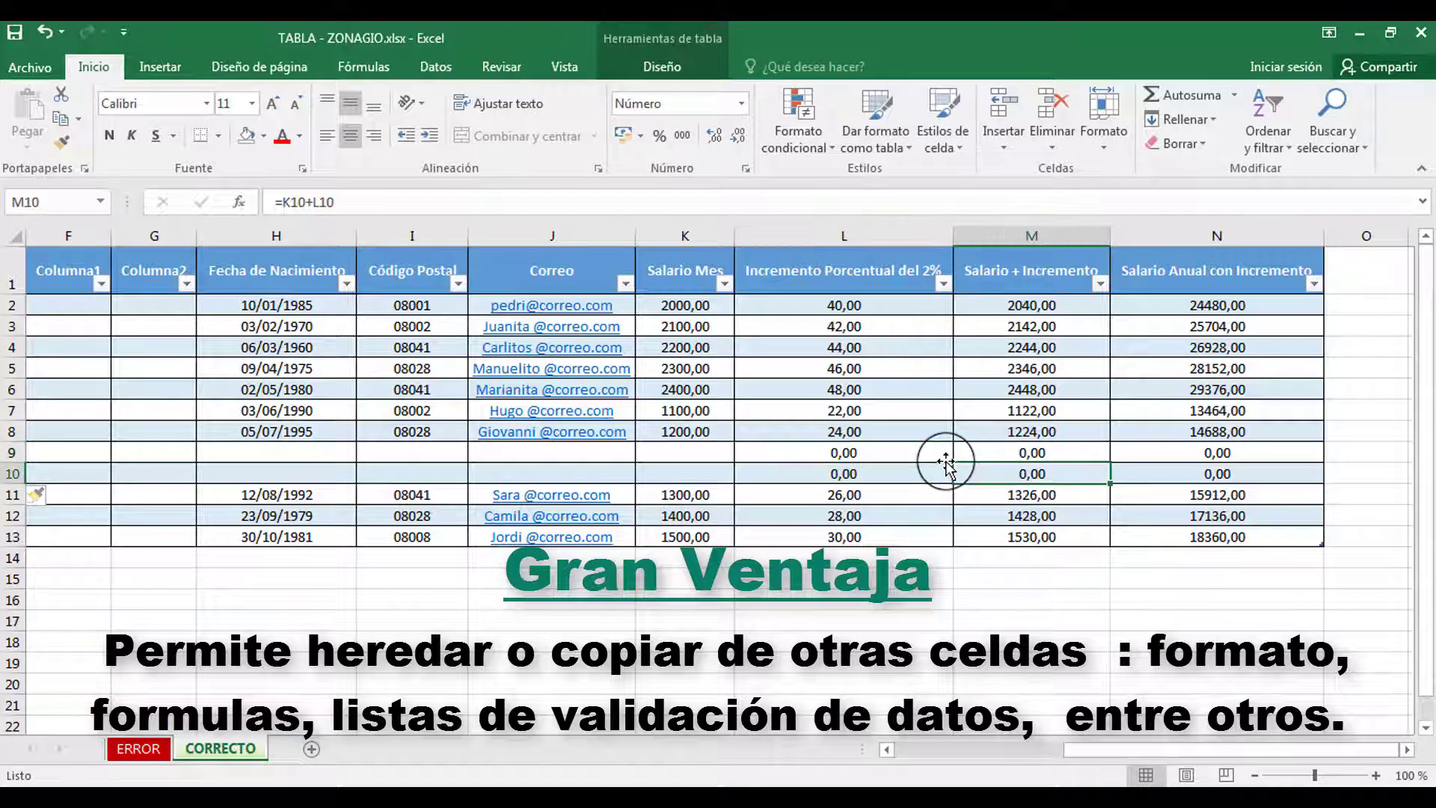
key("Right")
key("Left")
key("Left")
key("Left")
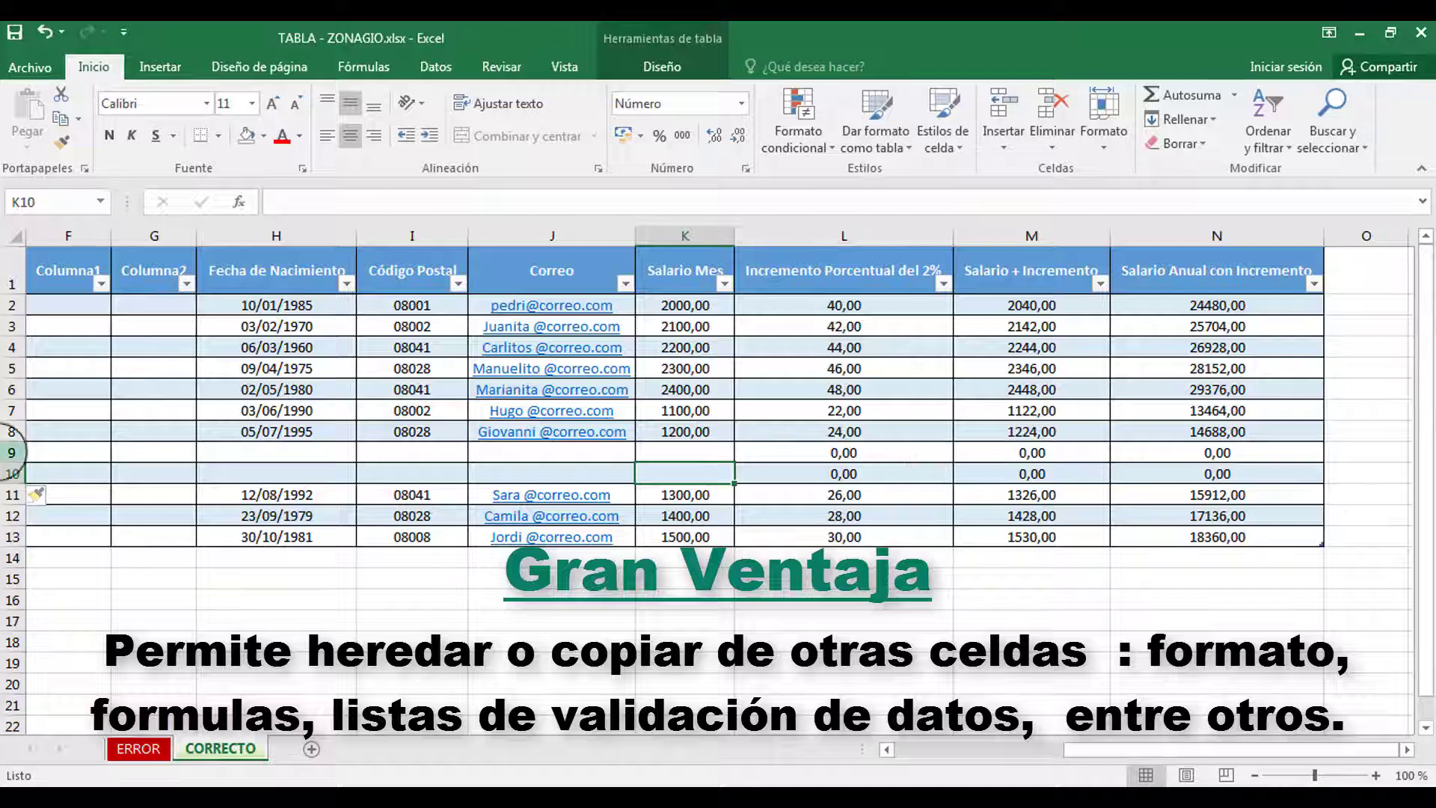
- Insert three more blank rows in the table above sheet row 11
left_click(6, 496)
key("Delete")
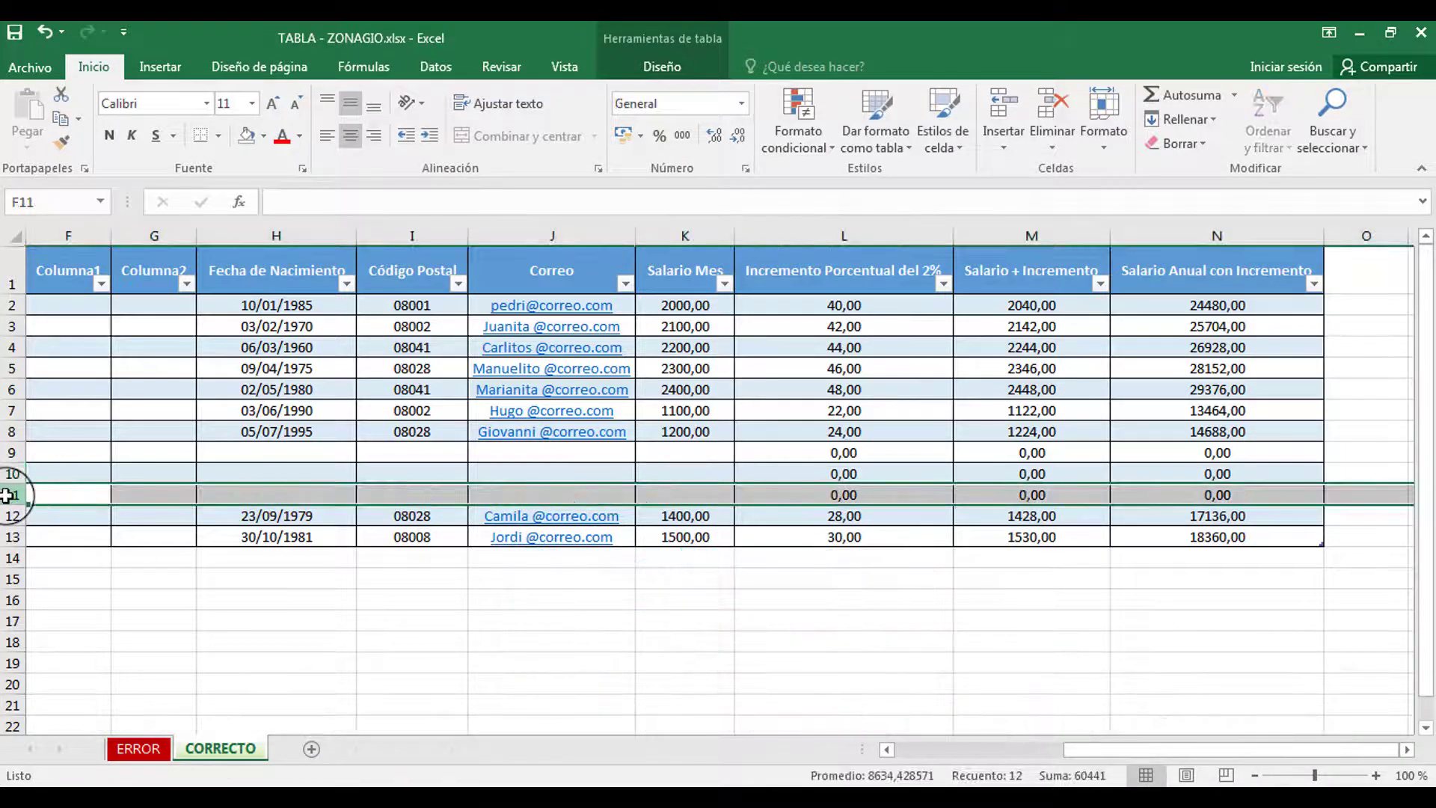
key("ctrl+plus")
key("ctrl+plus")
- Review the inserted blank rows back to the first column, and highlight the Columna1 and Columna2 columns
left_click(923, 480)
key("Left")
key("Left")
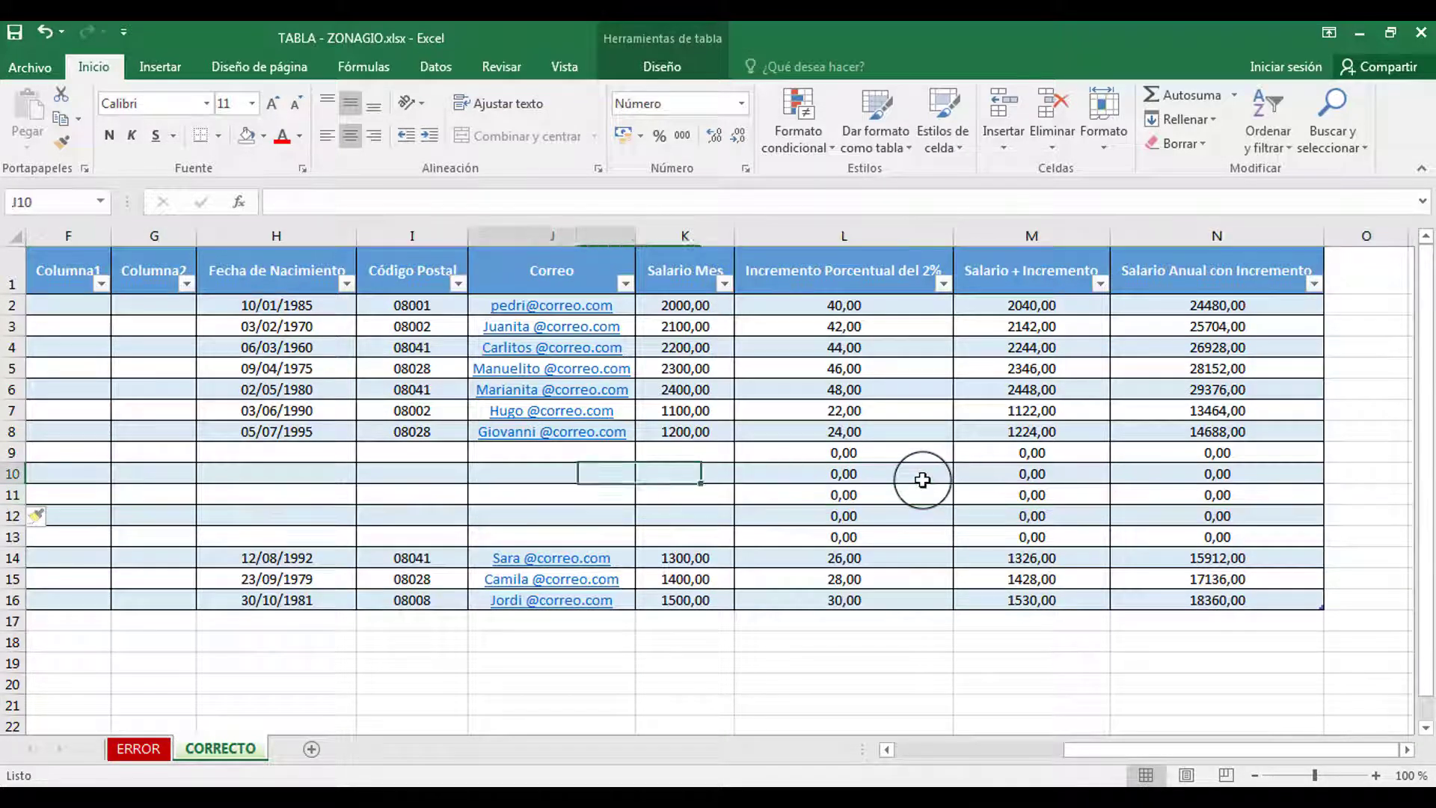
key("Left")
key("Left")
key("Left")
key("Left")
key("Left")
key("Left")
key("Left")
key("Left")
key("Left")
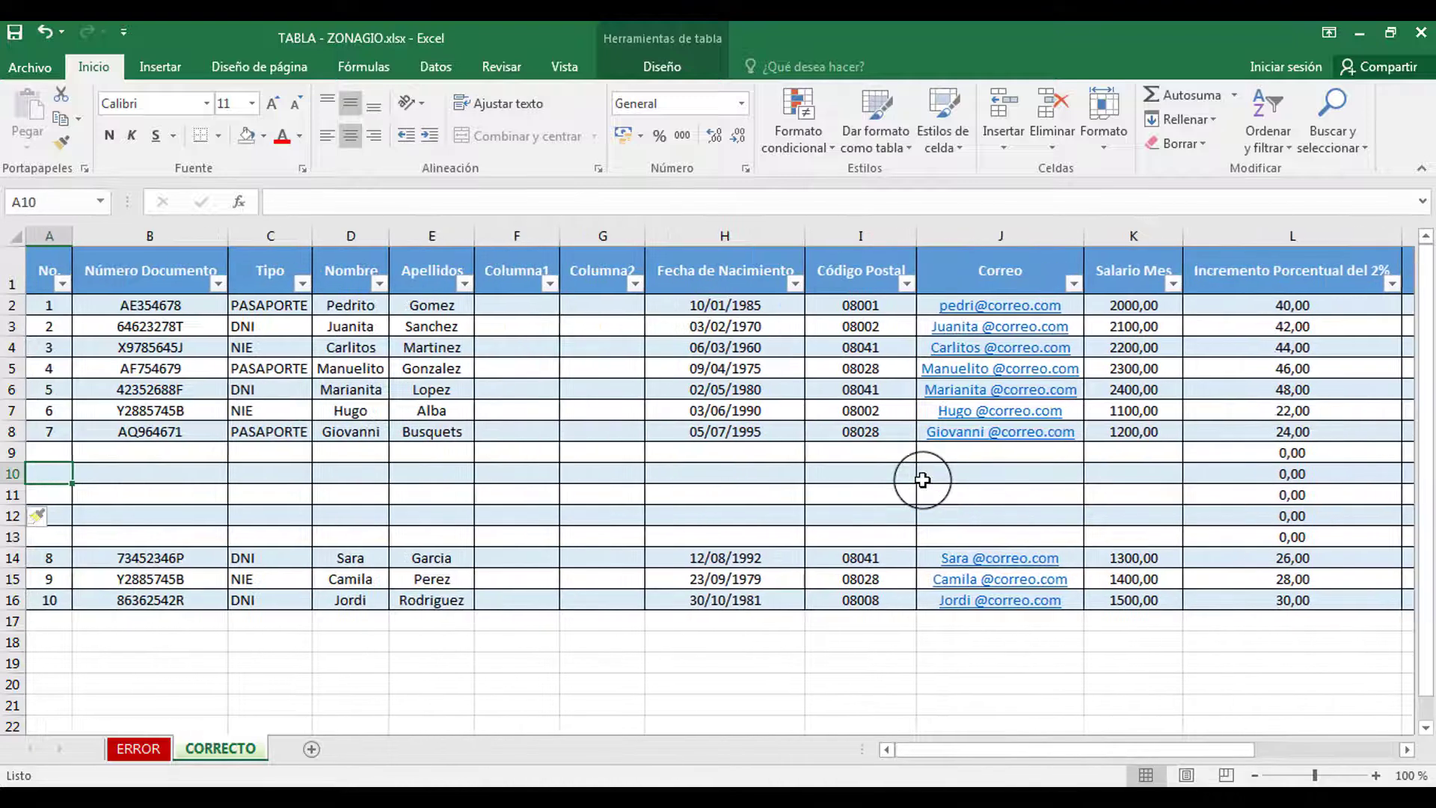
left_click_drag(536, 234, 603, 234)
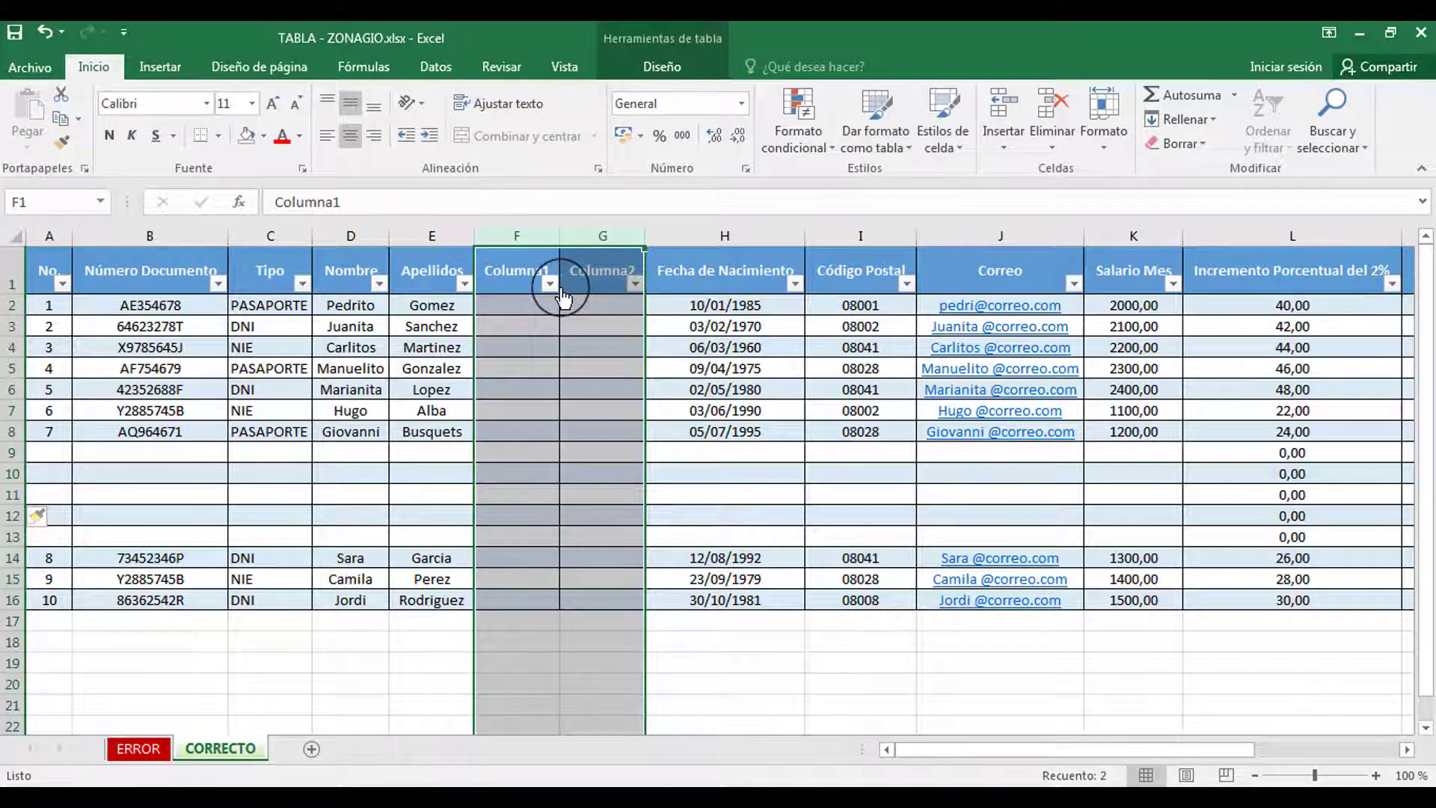
- Widen the Tipo column
left_click(518, 457)
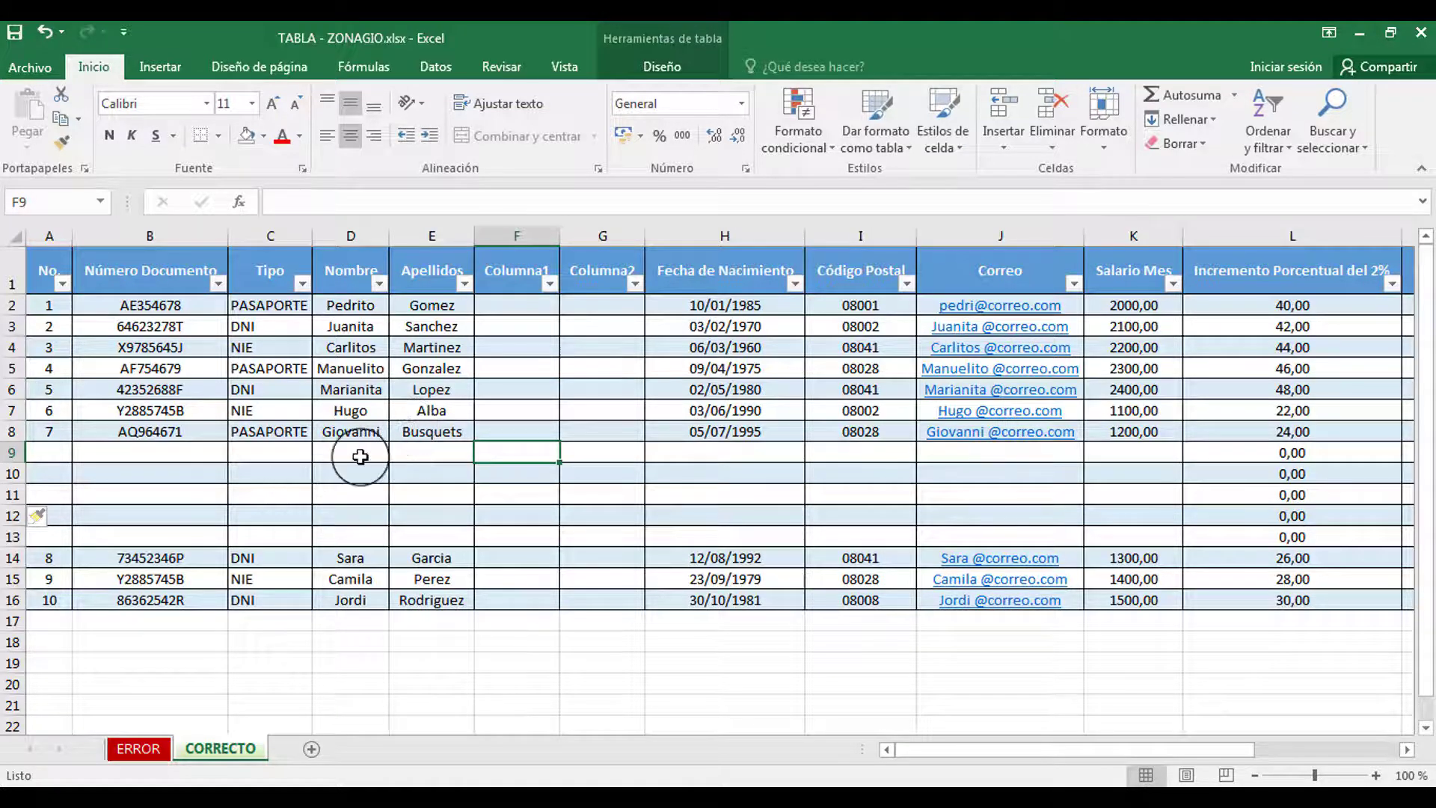
left_click(288, 454)
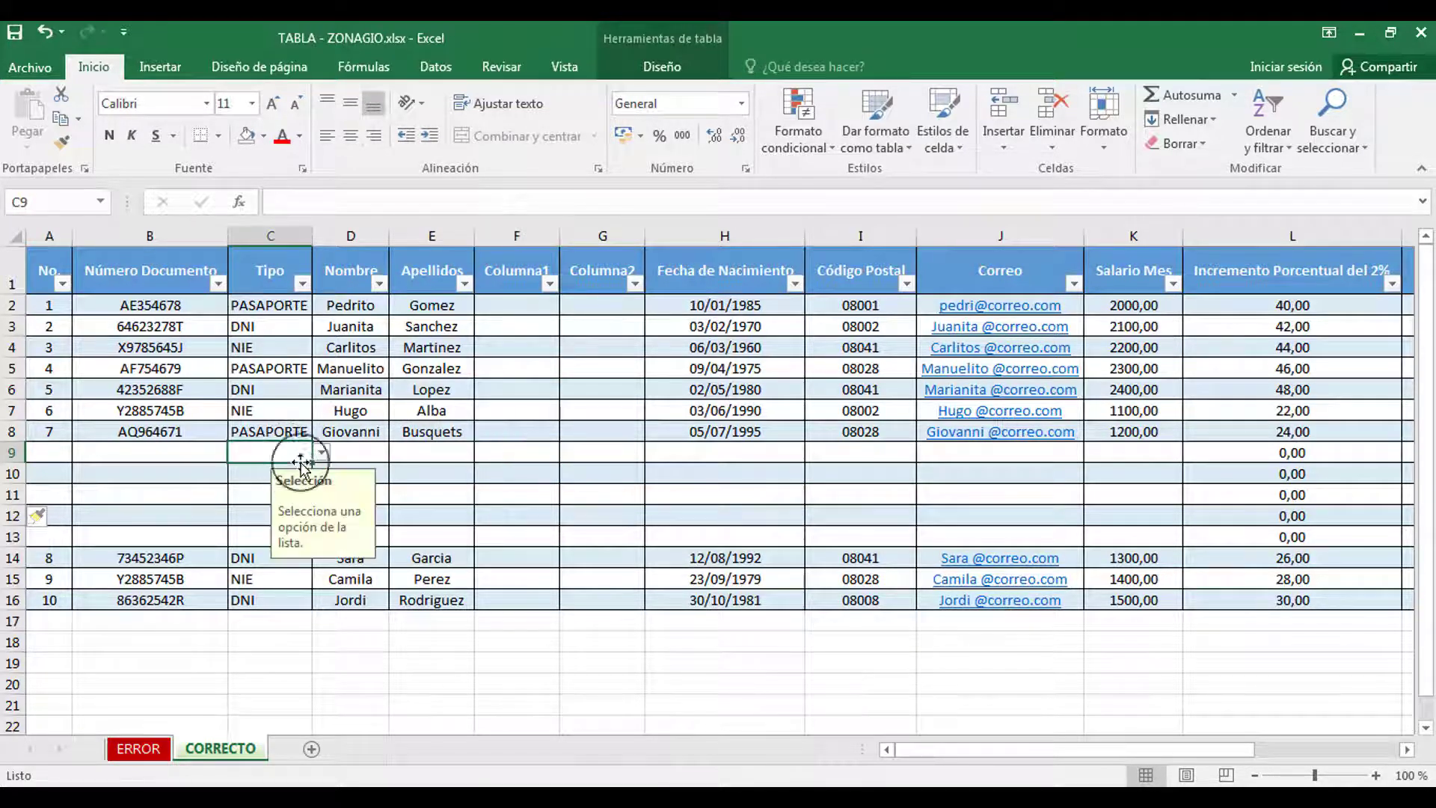
left_click_drag(305, 234, 373, 233)
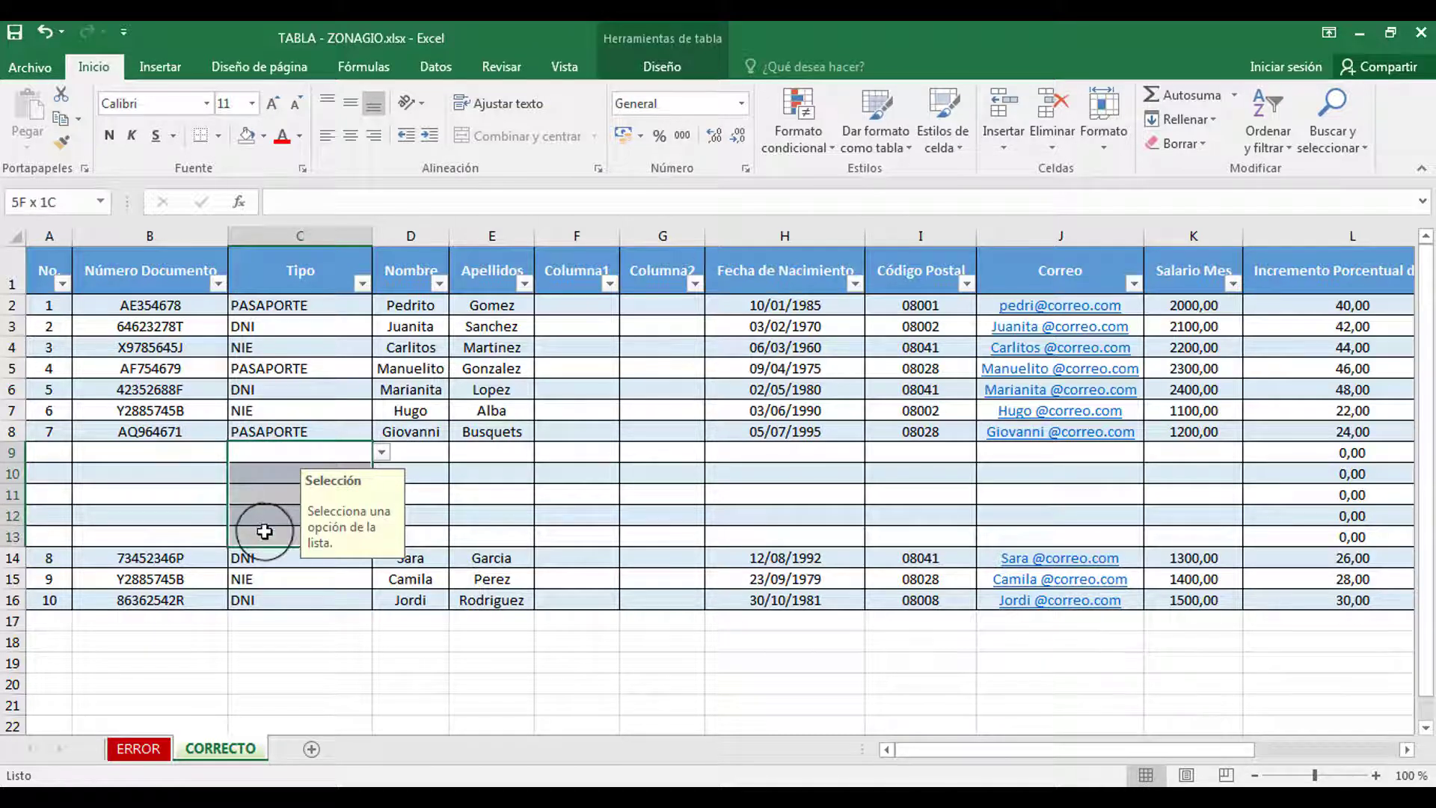
- Examine the inherited drop-down options of the Tipo column in the blank rows without choosing one
left_click(453, 491)
left_click(359, 453)
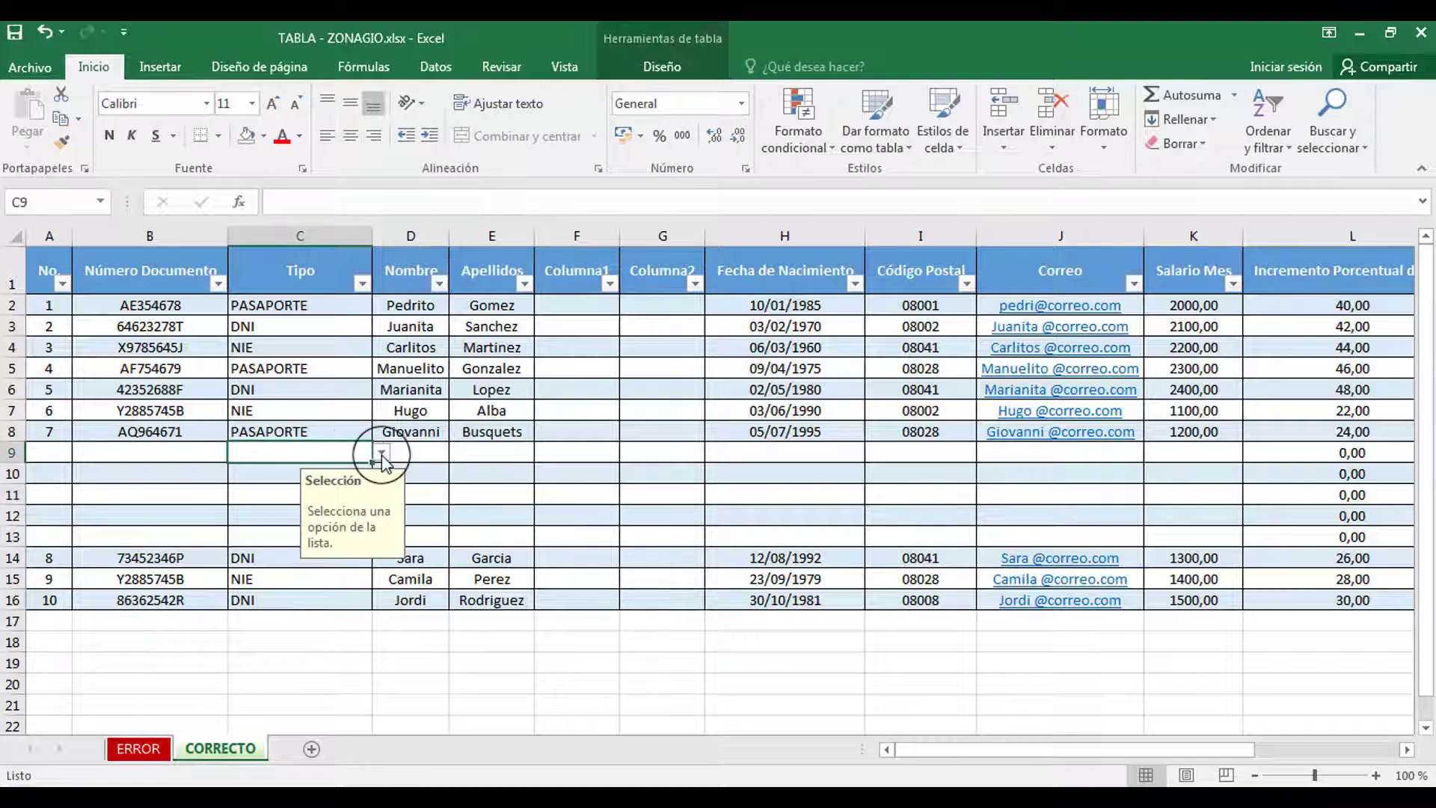
left_click(381, 454)
left_click(347, 427)
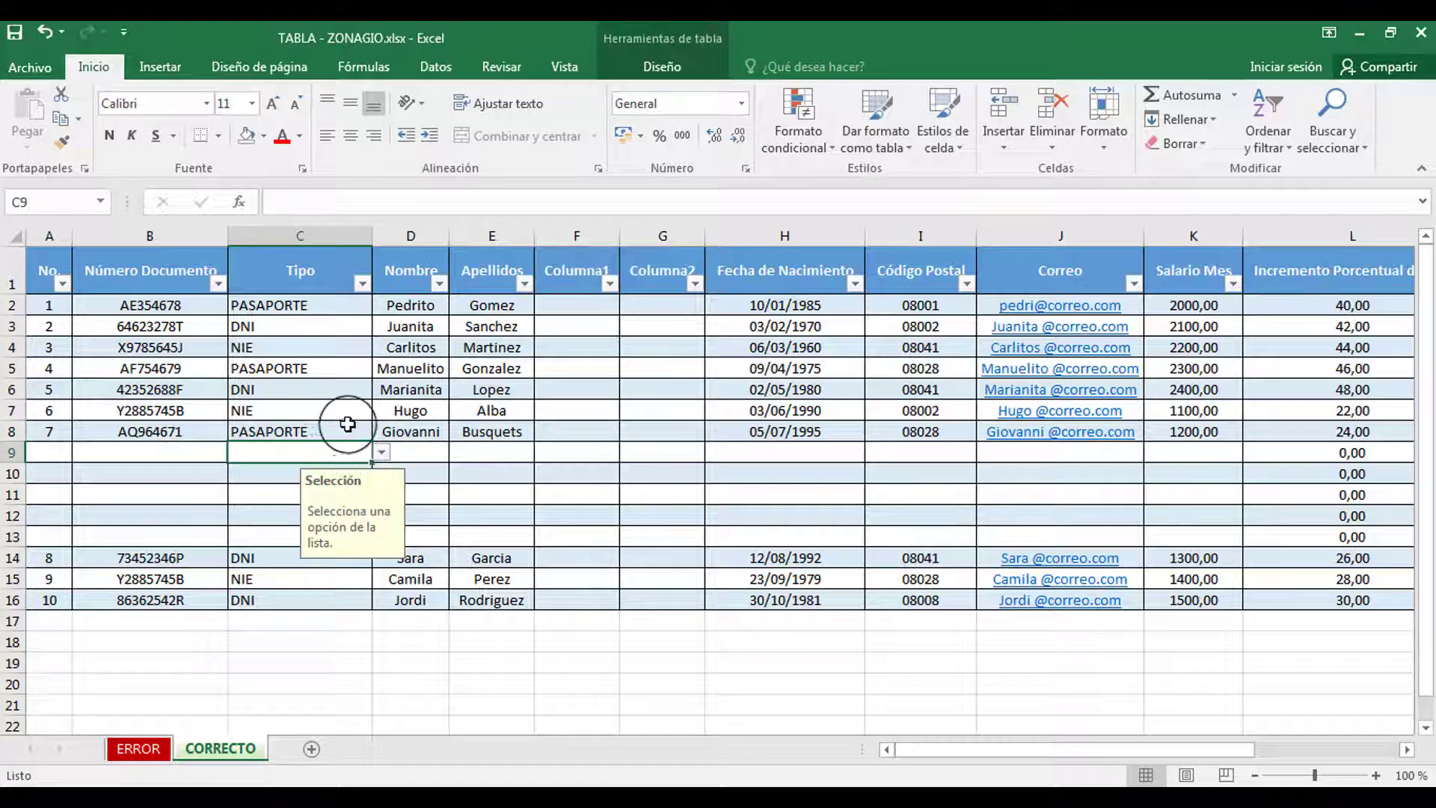
left_click(357, 428)
left_click(382, 431)
left_click(424, 436)
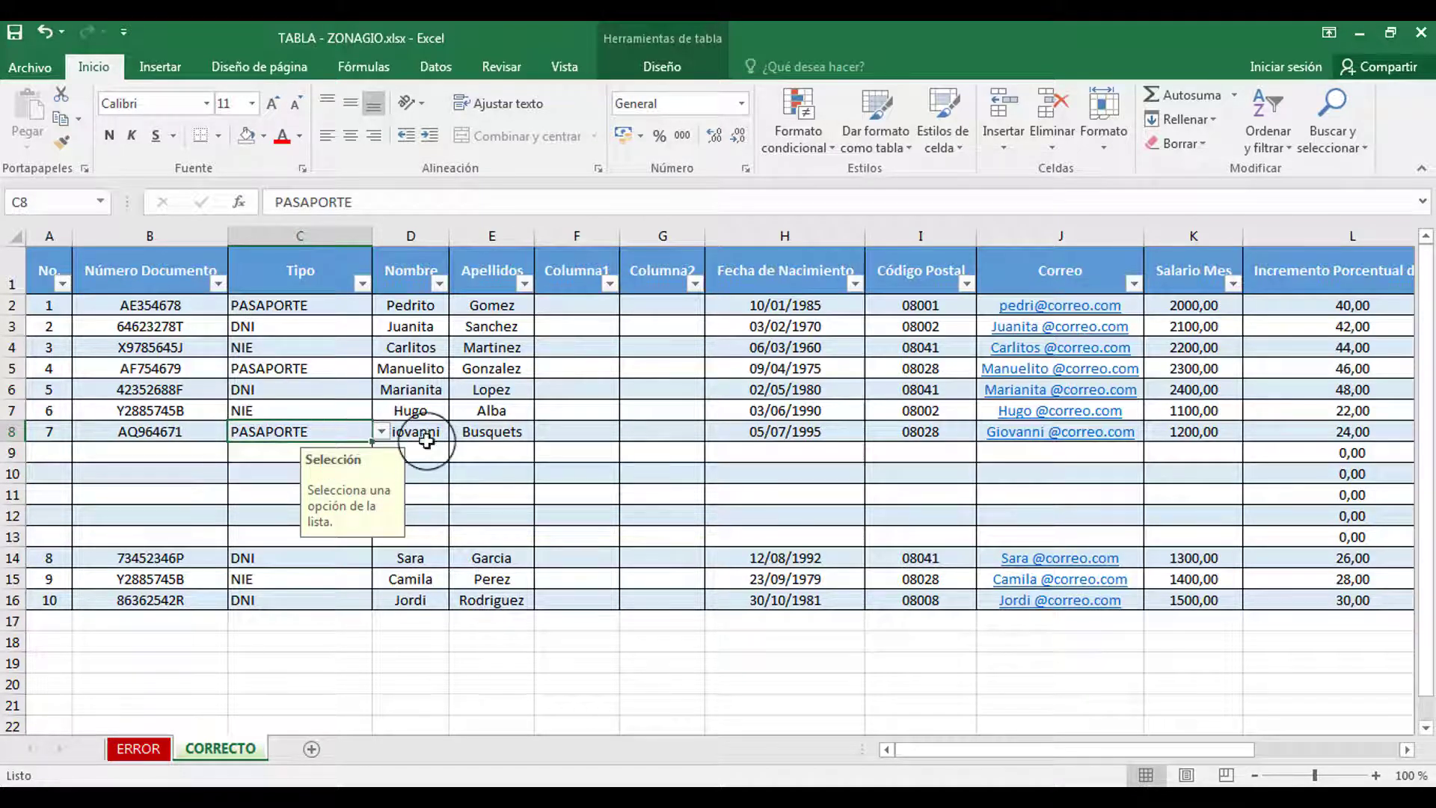
left_click(298, 451)
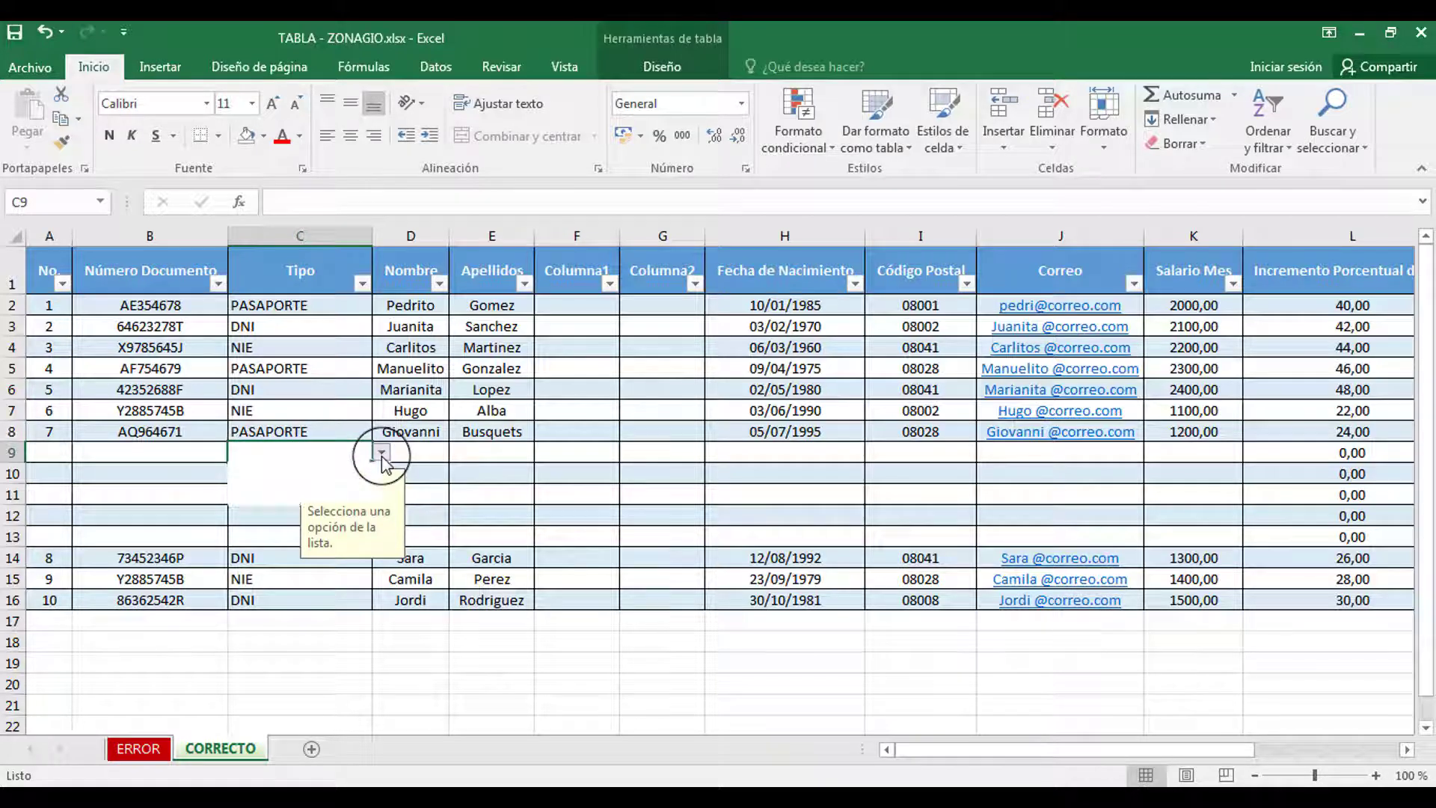
left_click(381, 453)
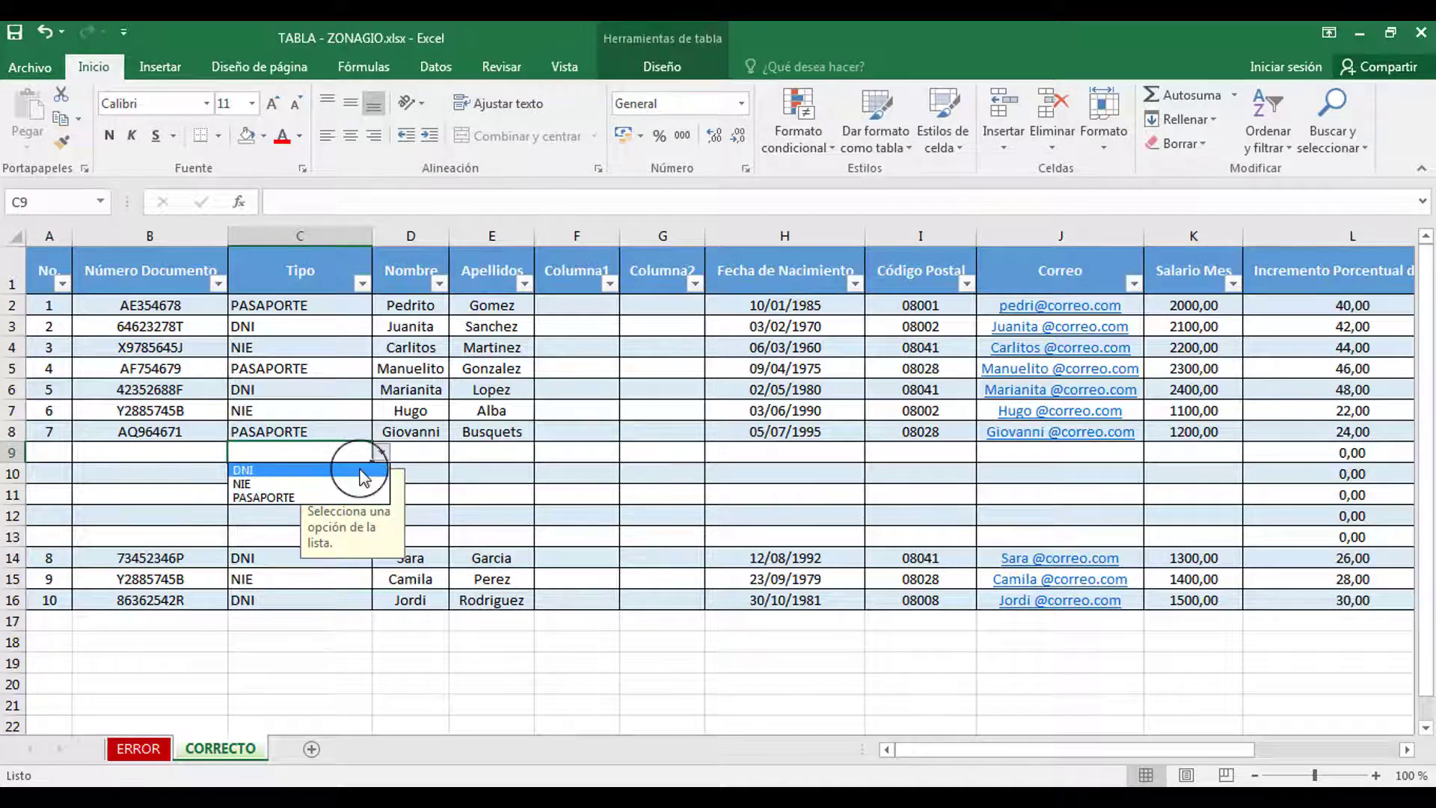
left_click(475, 461)
left_click(308, 535)
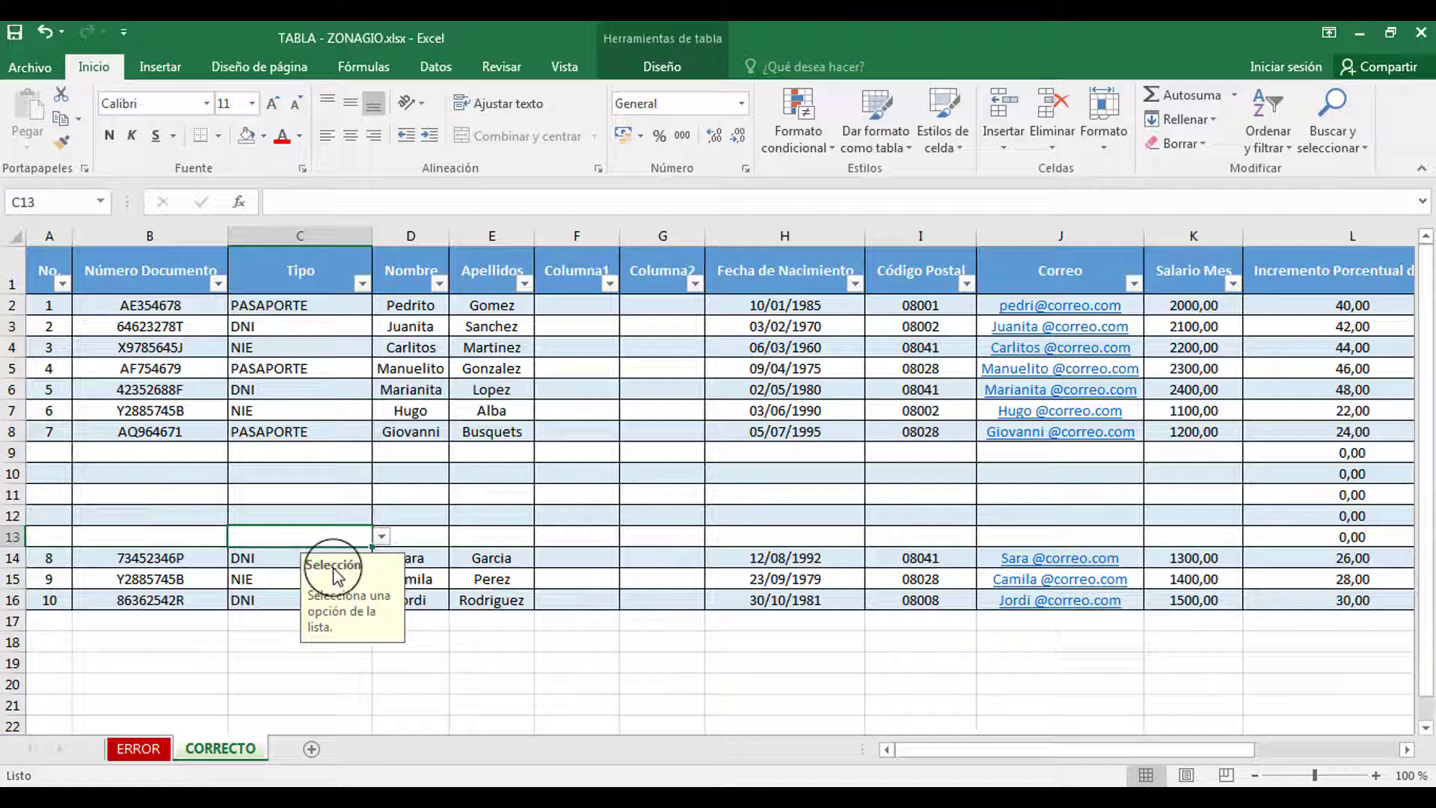
- Fill the Salario Anual con Incremento formula from the table's last cell, N16, down to row 25
left_click(521, 587)
key("ctrl+Down")
key("ctrl+Right")
key("ctrl+Right")
key("ctrl+Right")
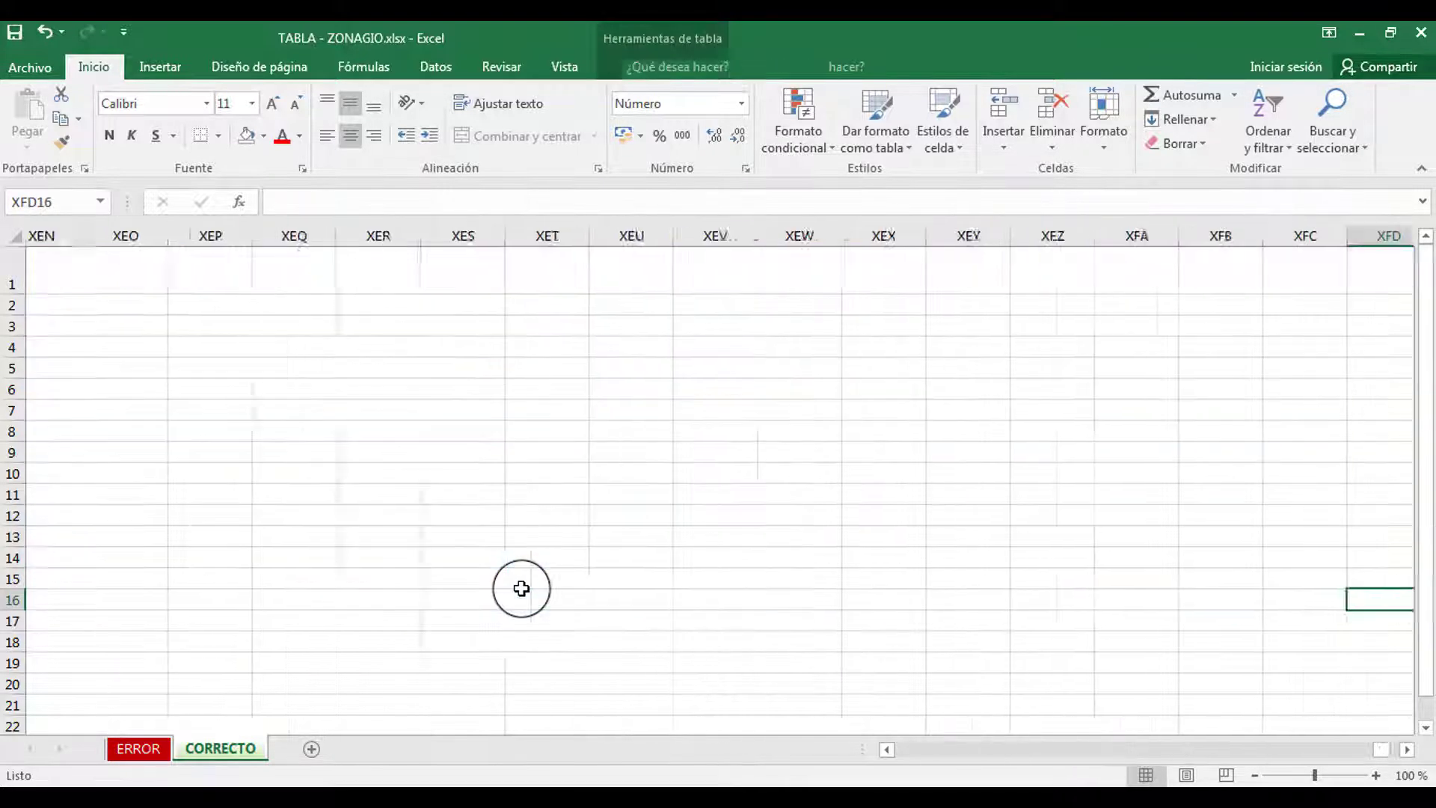
key("ctrl+Left")
key("Left")
key("Left")
key("Left")
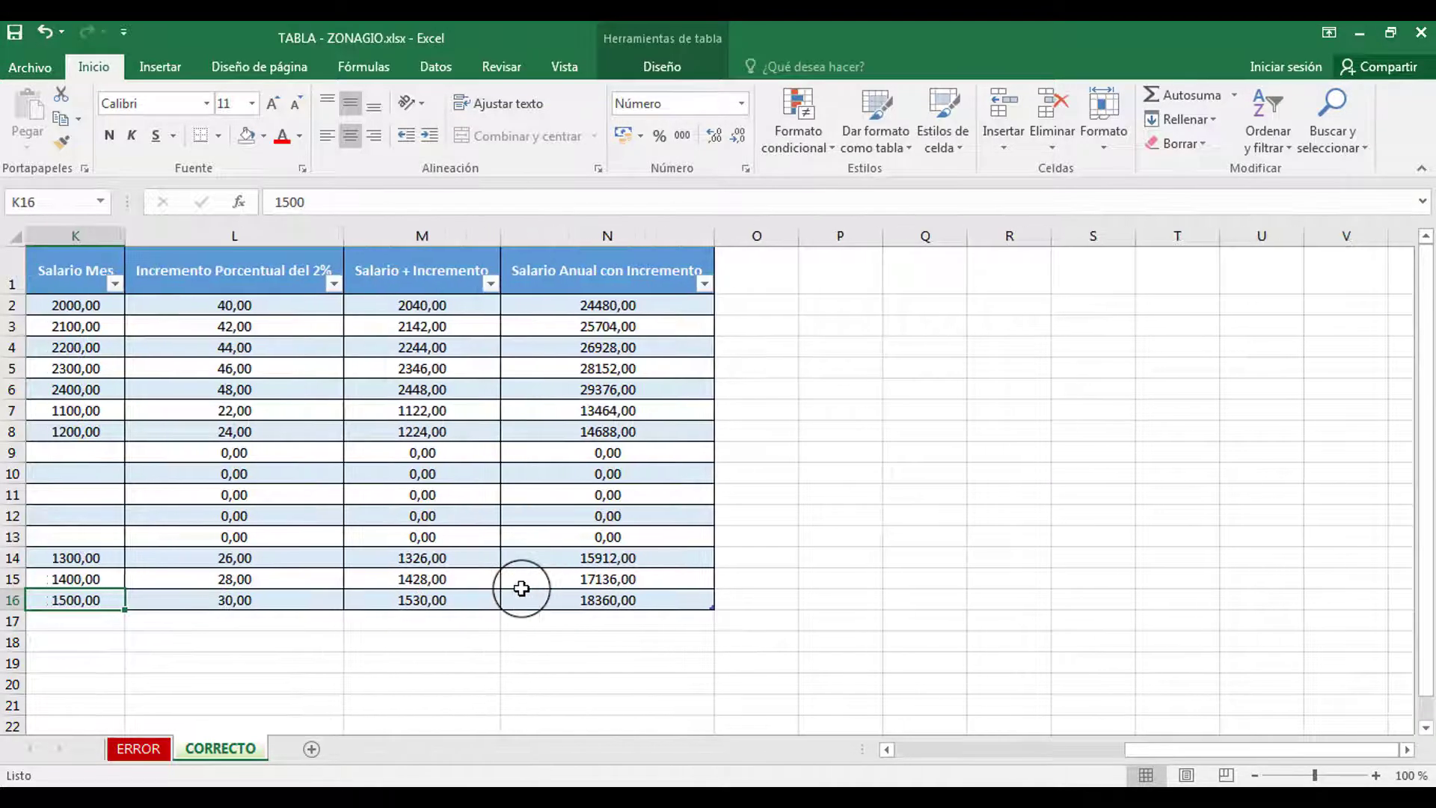
key("Right")
left_click(703, 598)
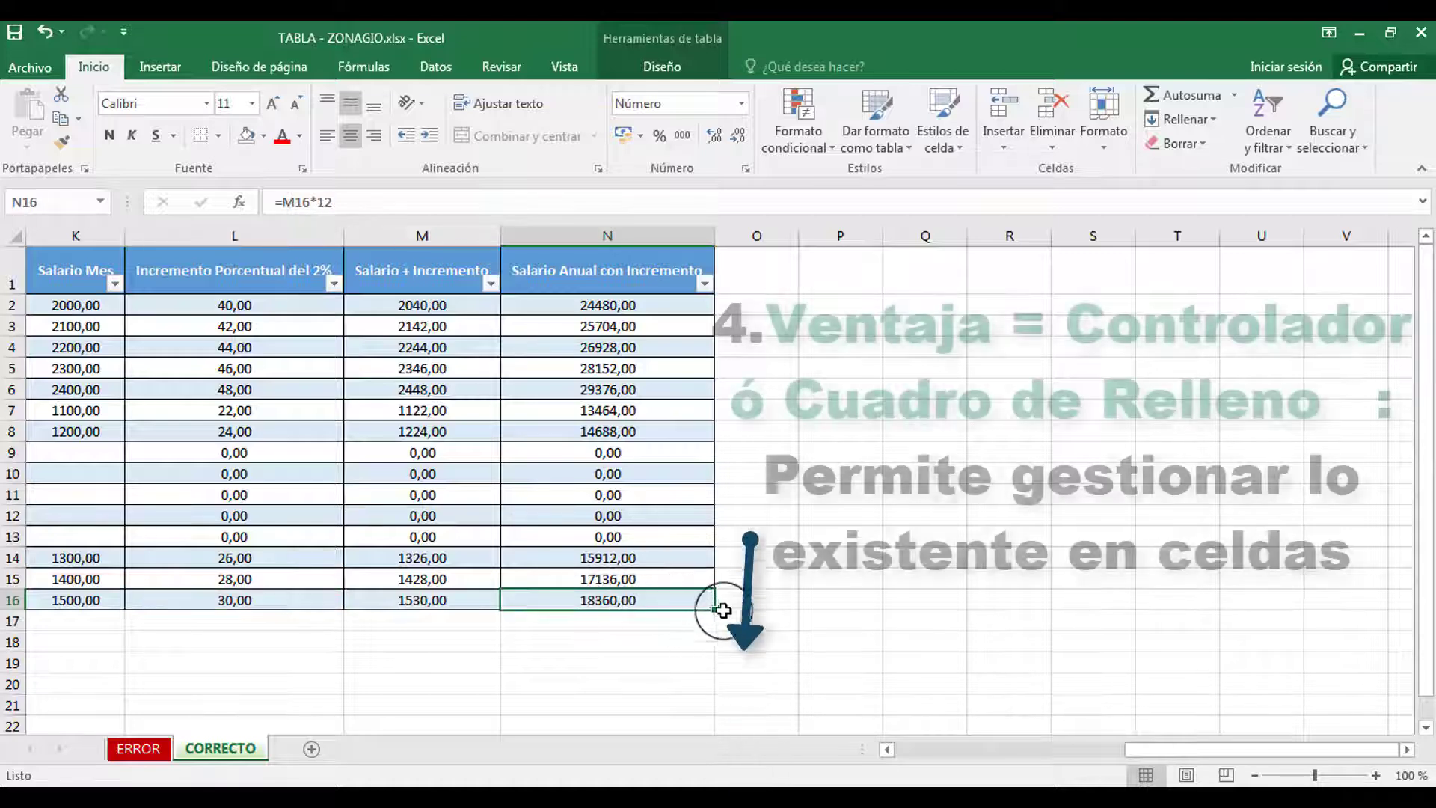
left_click_drag(715, 613, 685, 648)
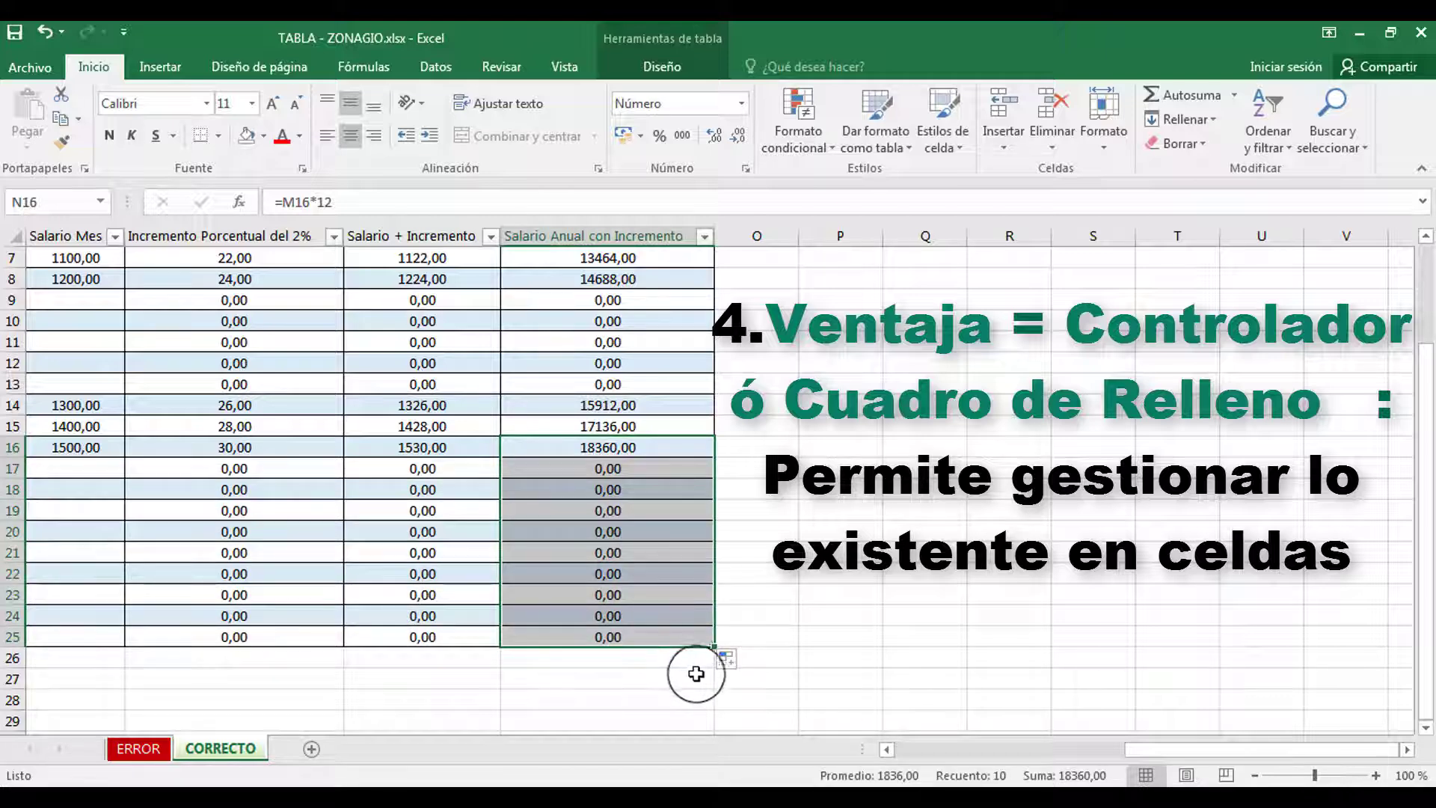
- Extend the table from its lower corner down to sheet row 50
left_click(696, 675)
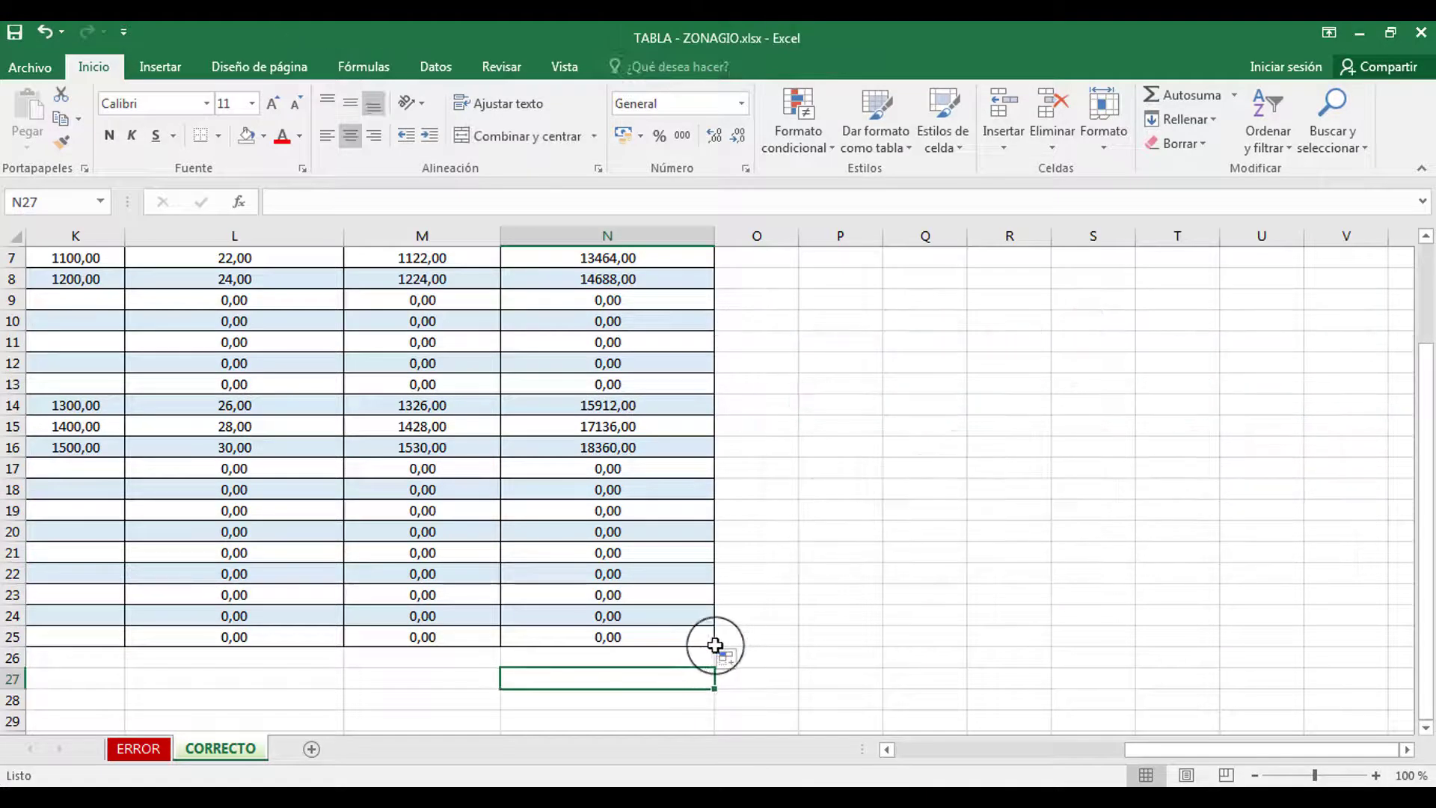
left_click_drag(711, 738, 659, 604)
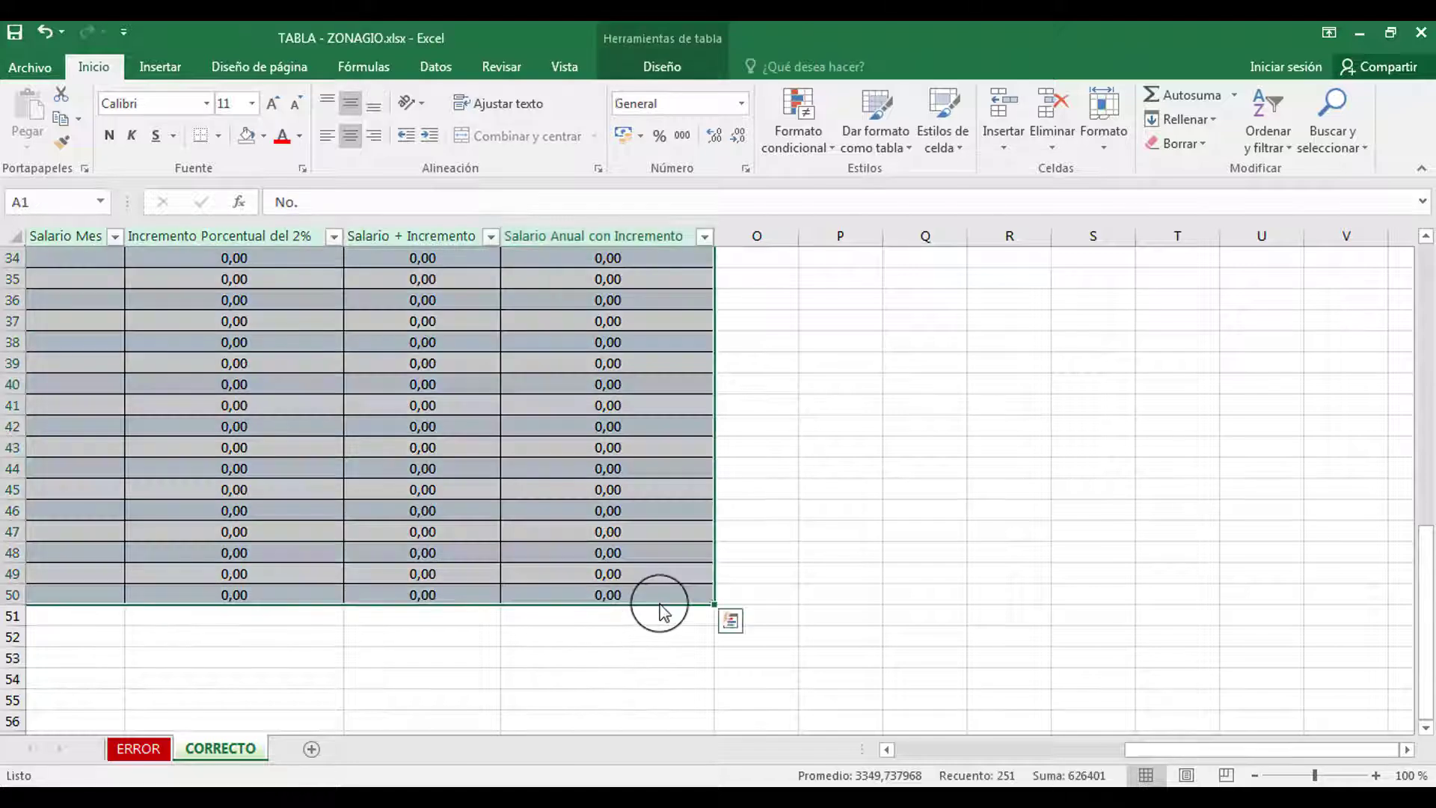
- Check the extended table from its header to its last row in the No. column, returning to cell A1
key("ctrl+Home")
key("ctrl+Down")
key("ctrl+Down")
key("ctrl+Down")
key("ctrl+Down")
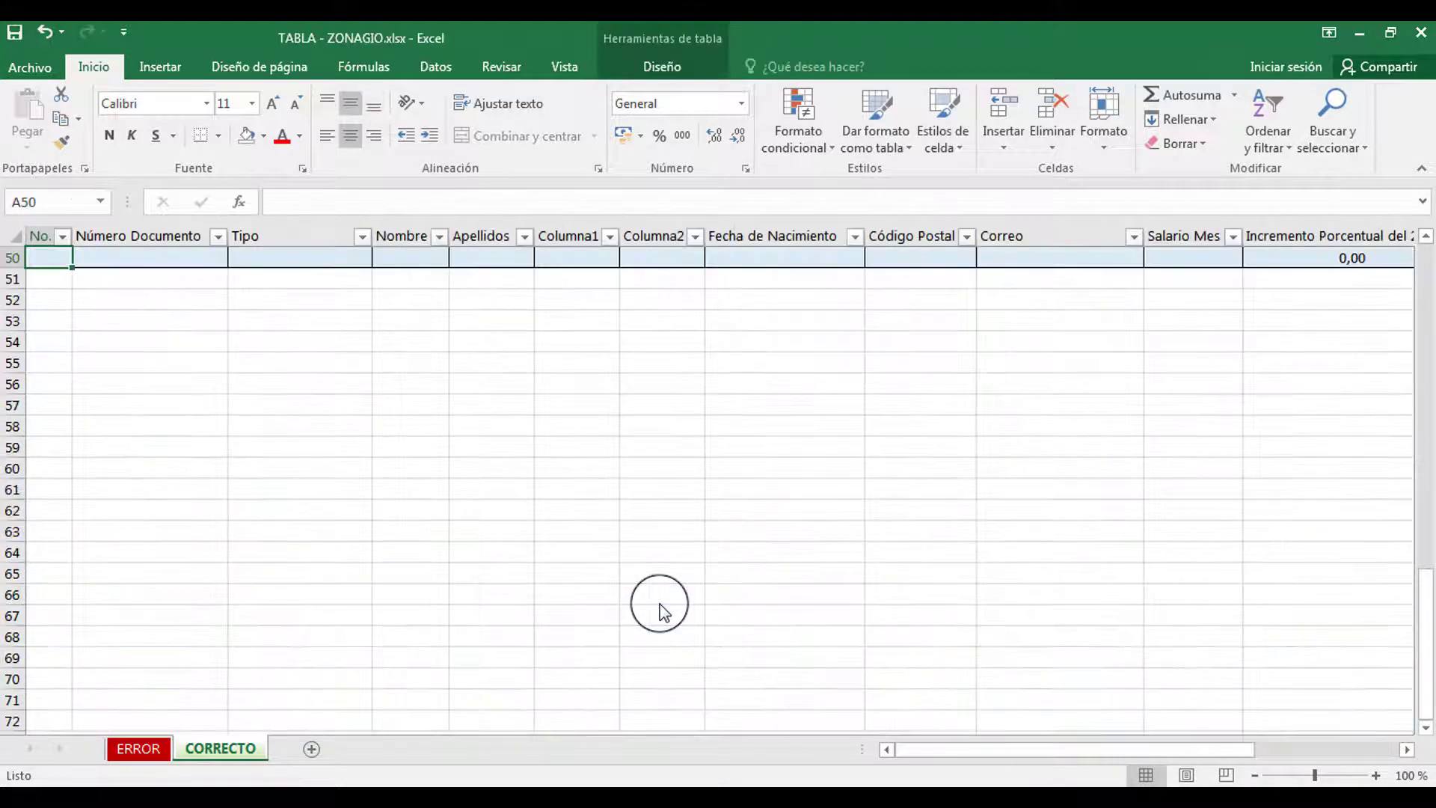
key("ctrl+Up")
key("ctrl+Up")
key("ctrl+Up")
key("ctrl+Up")
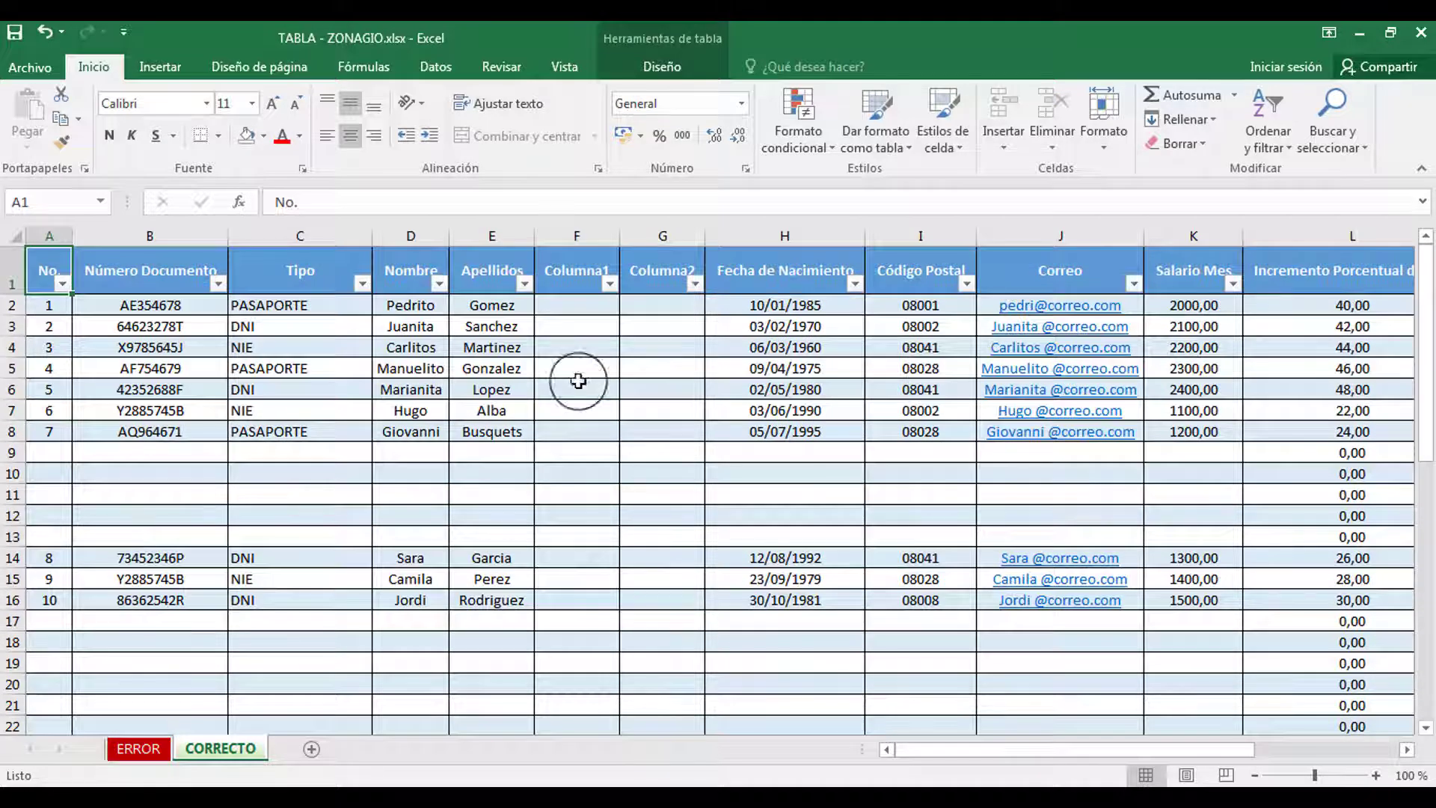
- Apply the table style Estilo de tabla medio 9 to the TablaEjemplo table
left_click(490, 378)
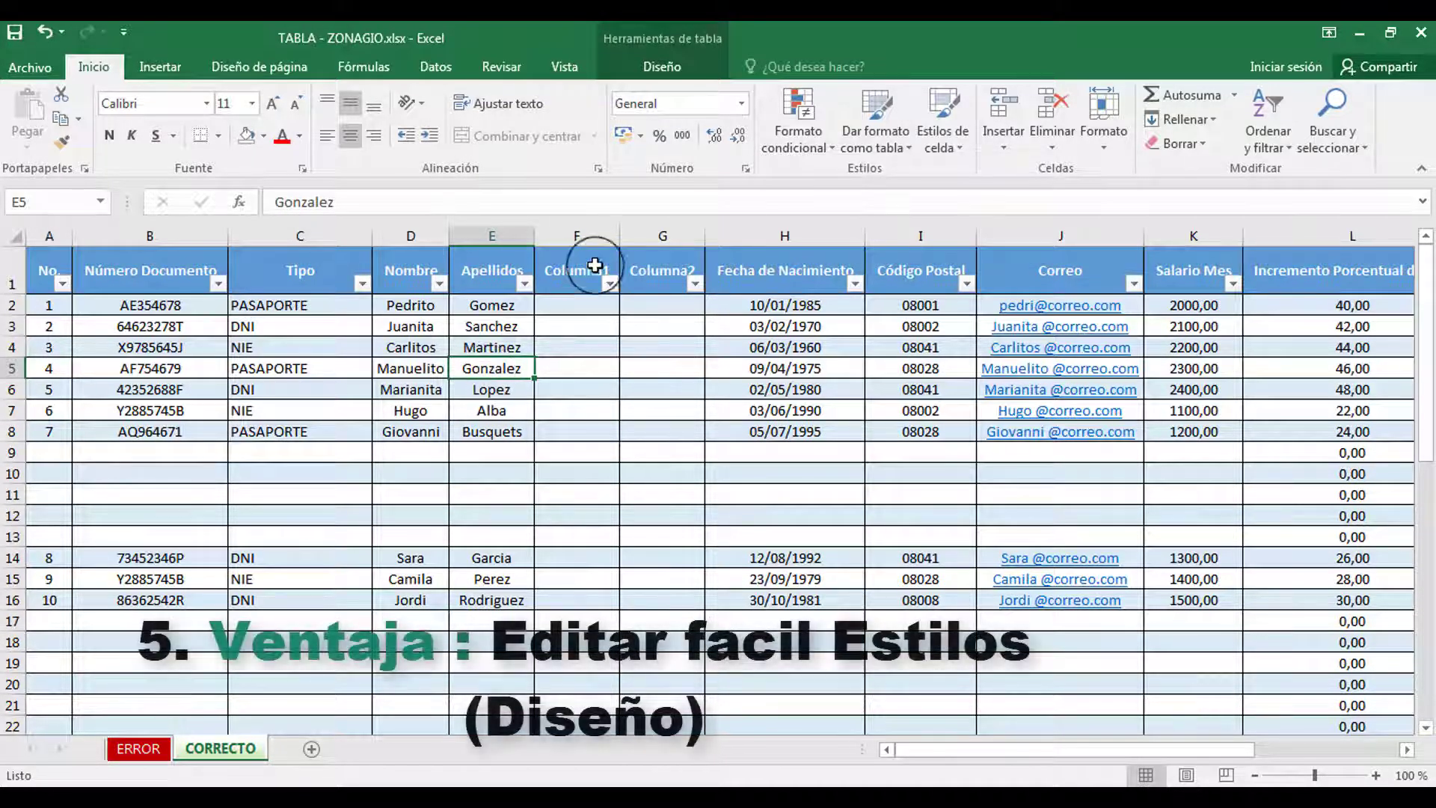
left_click(666, 69)
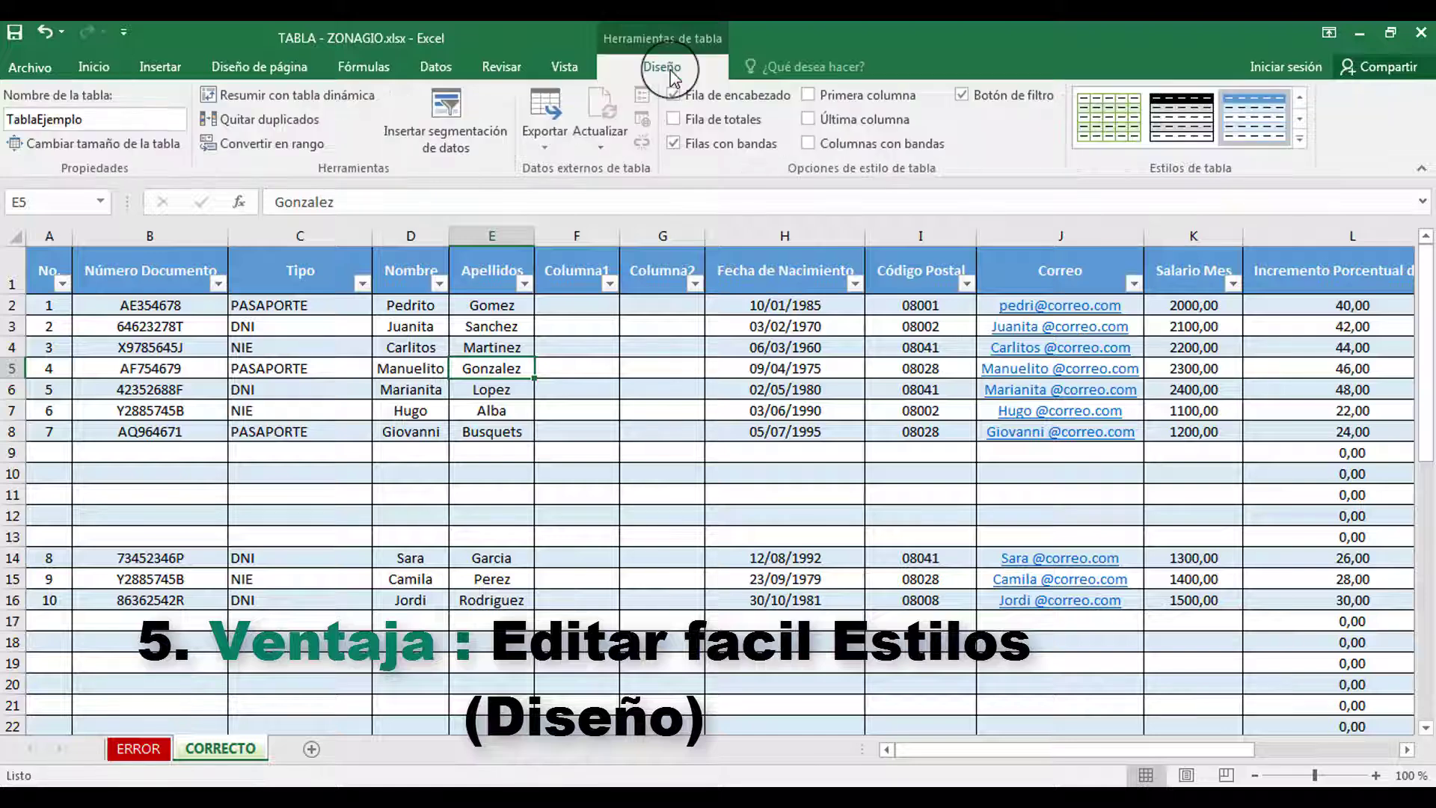
left_click(1300, 139)
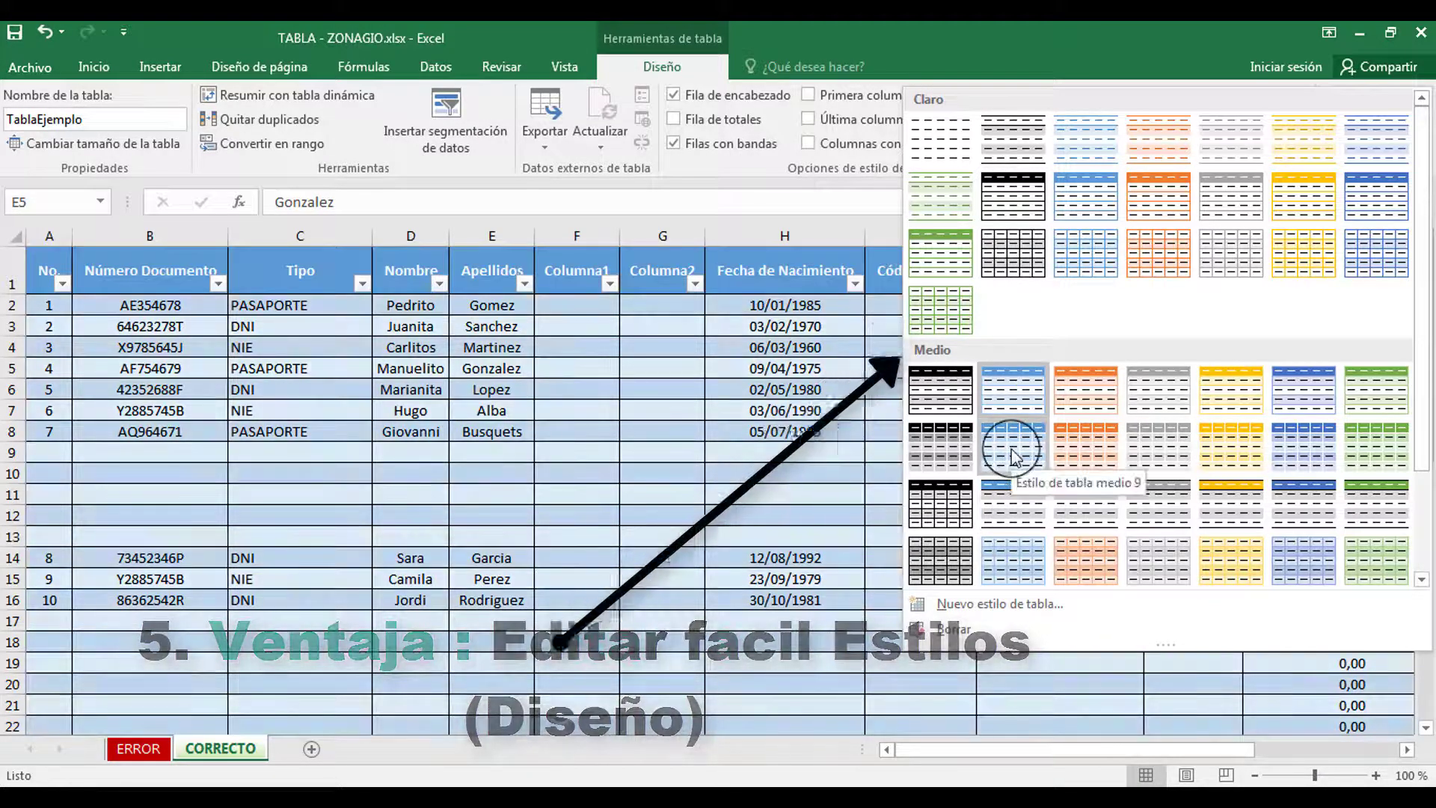
left_click(1014, 452)
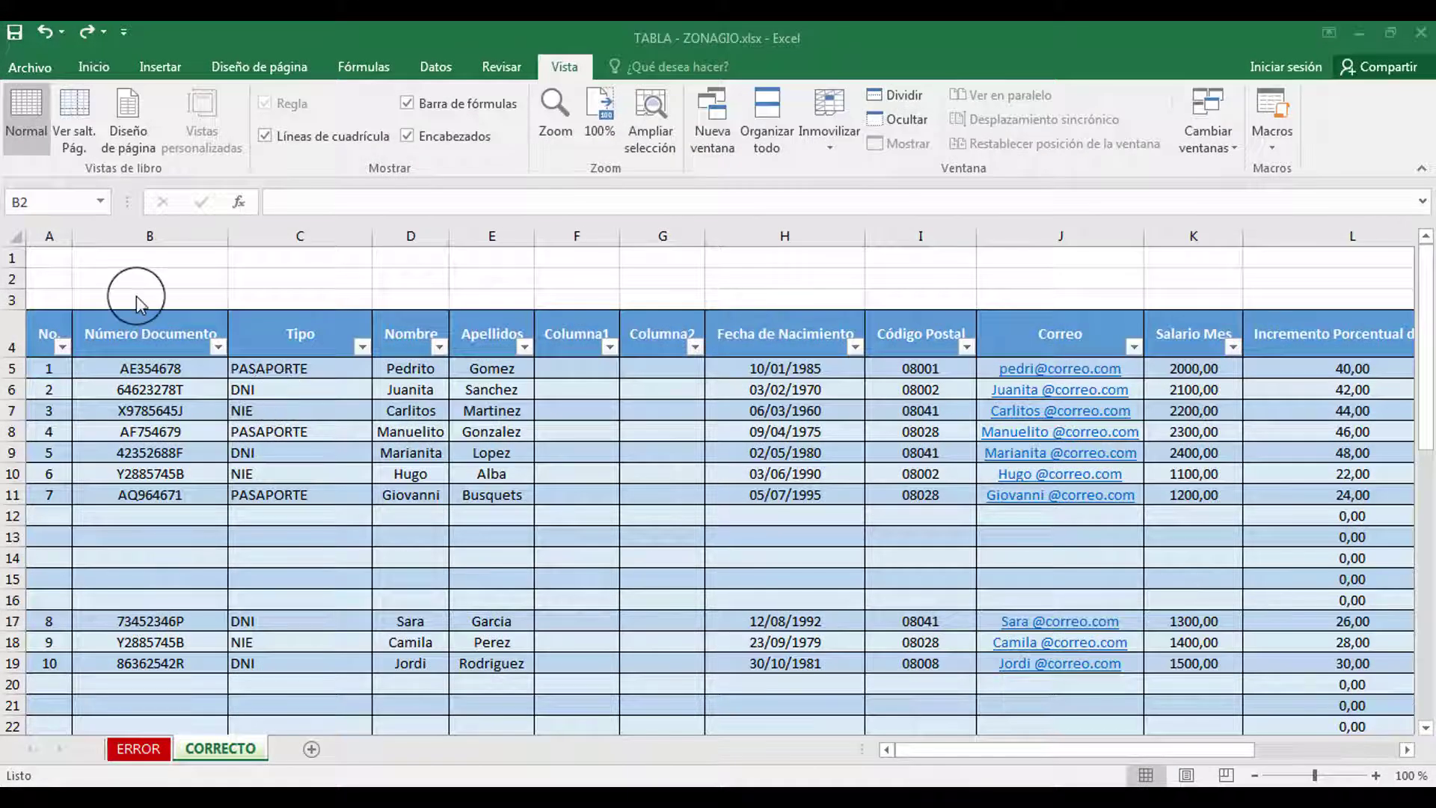
- Delete the empty Columna1 and Columna2 columns, F and G, from the sheet
left_click(96, 287)
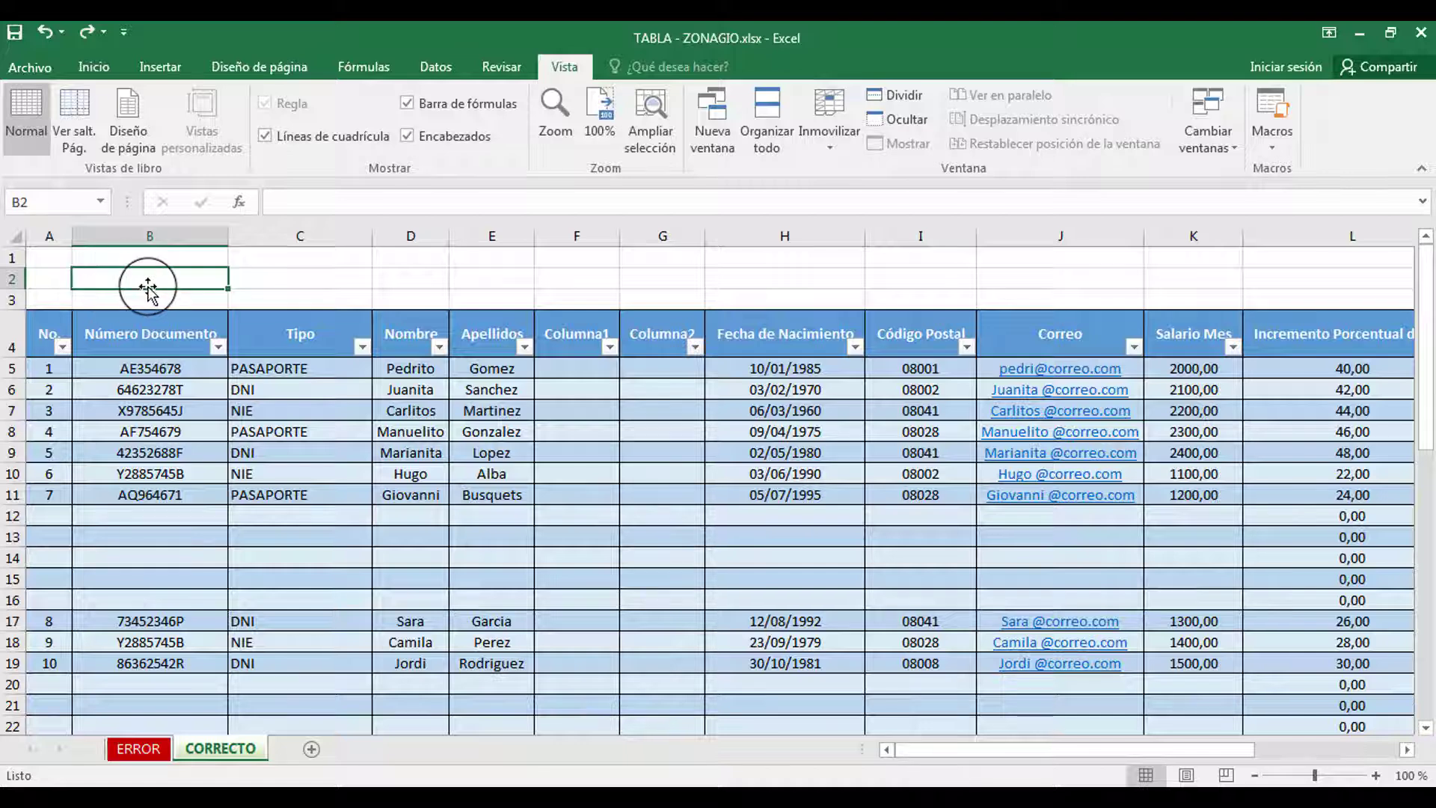
left_click(295, 276)
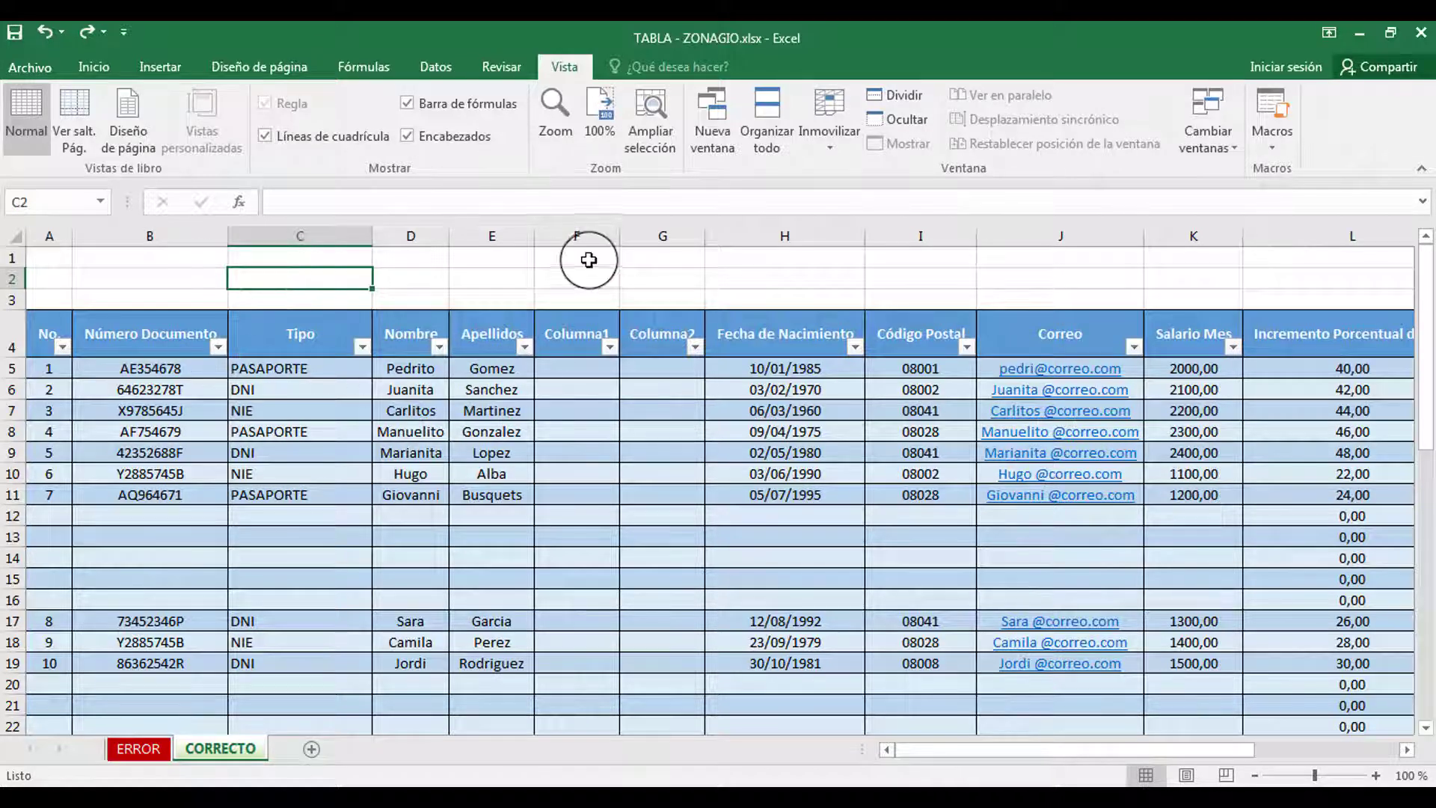
left_click_drag(609, 237, 641, 237)
key("ctrl+minus")
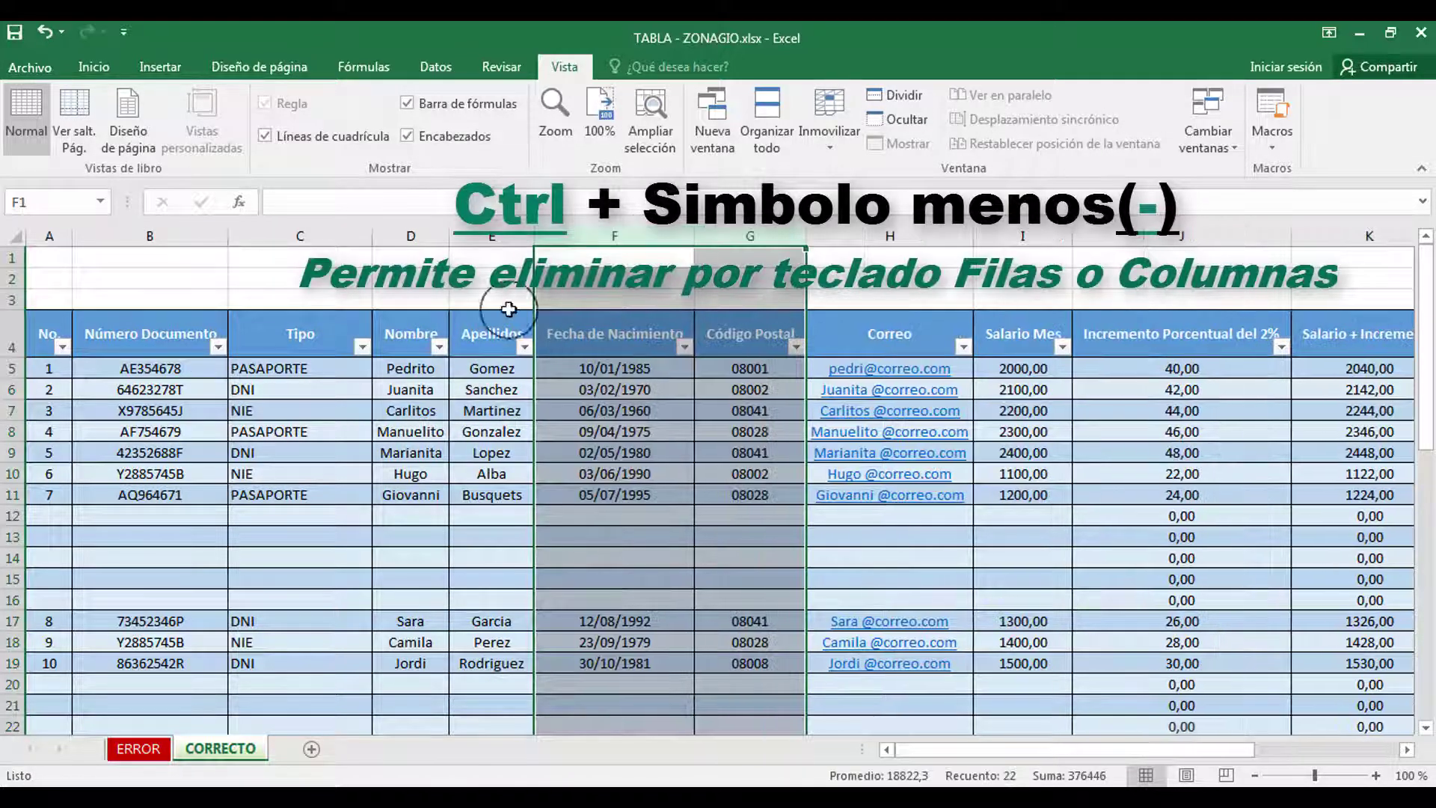
- Delete the blank table rows between records 7 and 8 and those below record 10
left_click_drag(13, 517, 13, 624)
key("ctrl+minus")
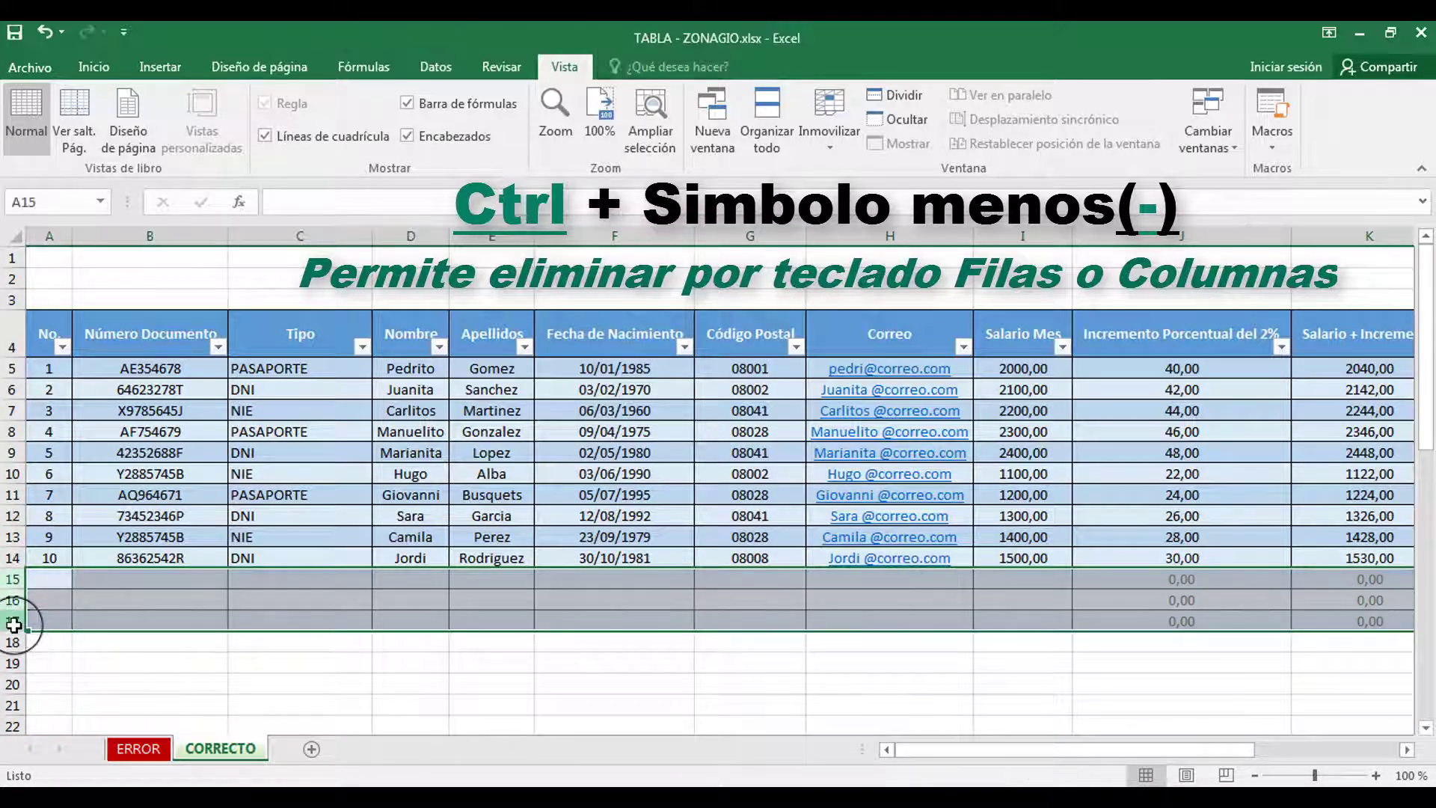
key("ctrl+minus")
left_click(334, 275)
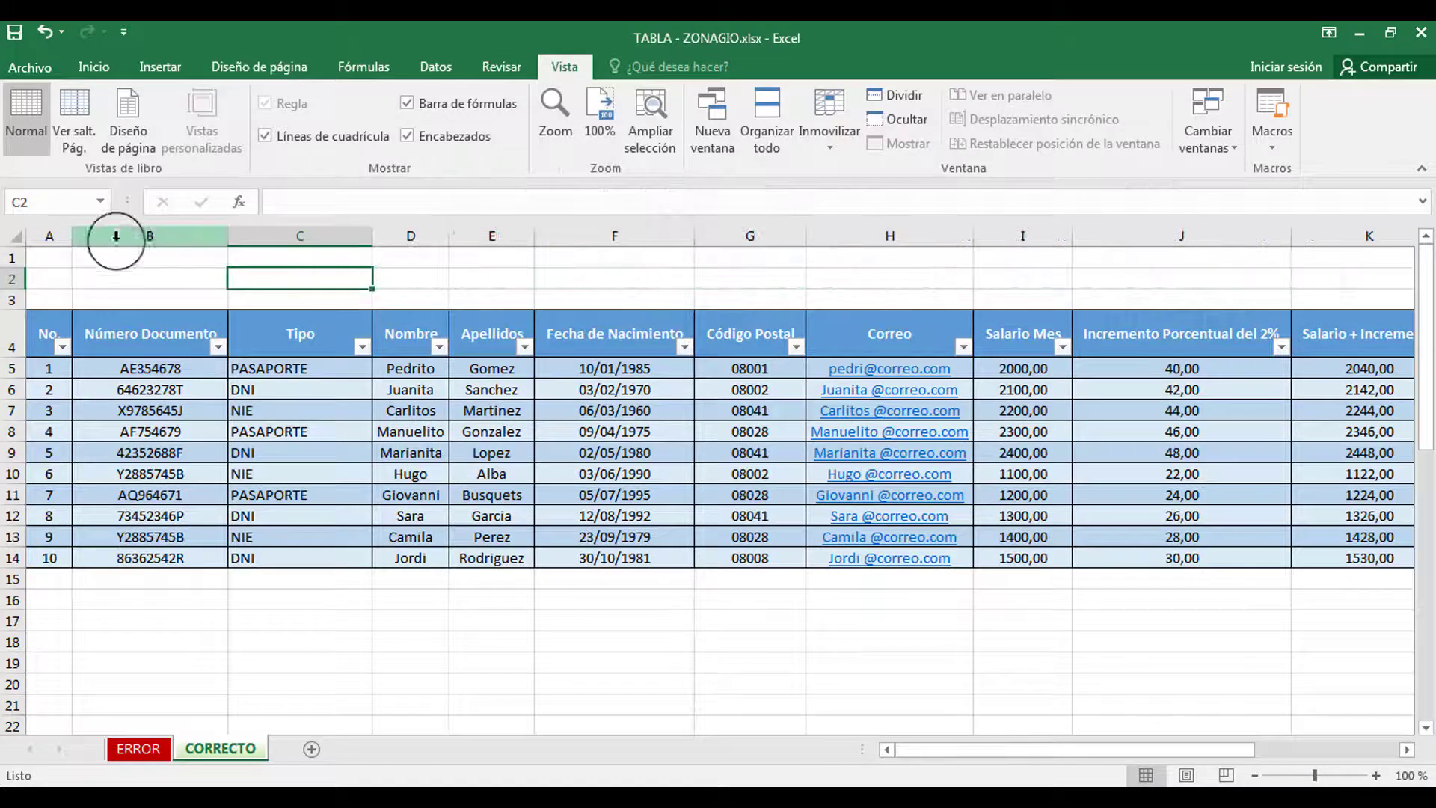
- Widen the No. column slightly and insert an entire blank row above the table at row 2
left_click_drag(73, 236, 97, 236)
left_click(58, 275)
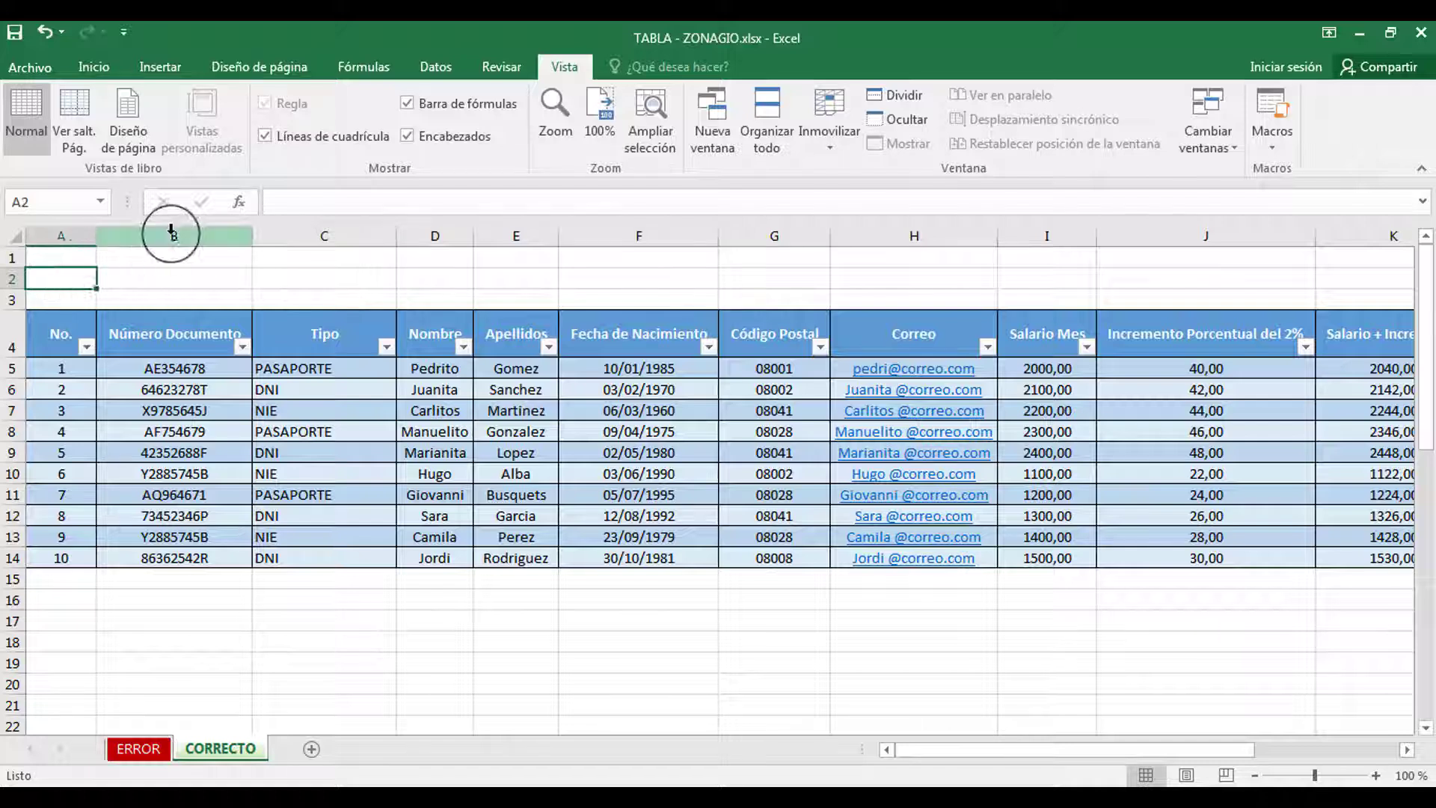
key("ctrl+plus")
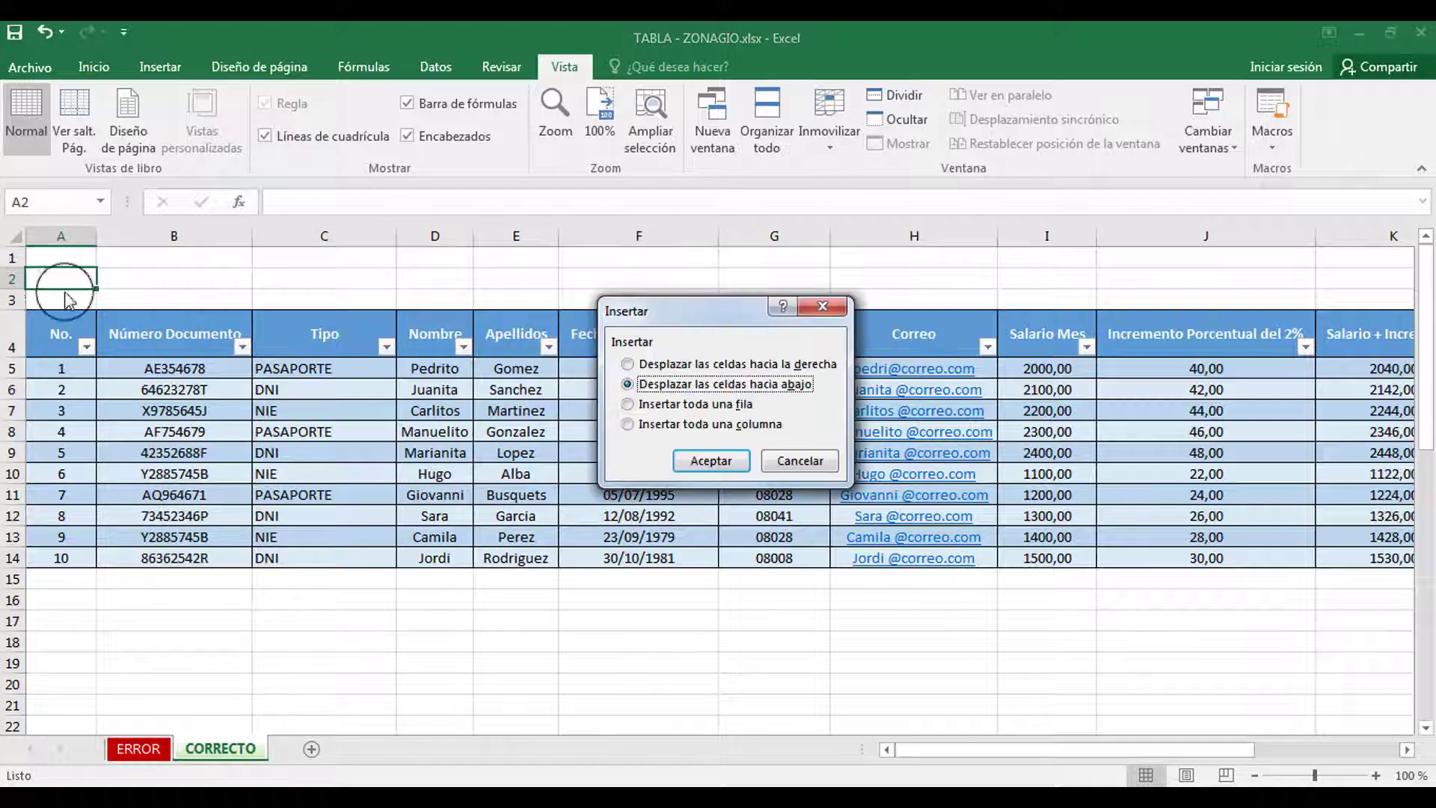
left_click(723, 461)
left_click(132, 295)
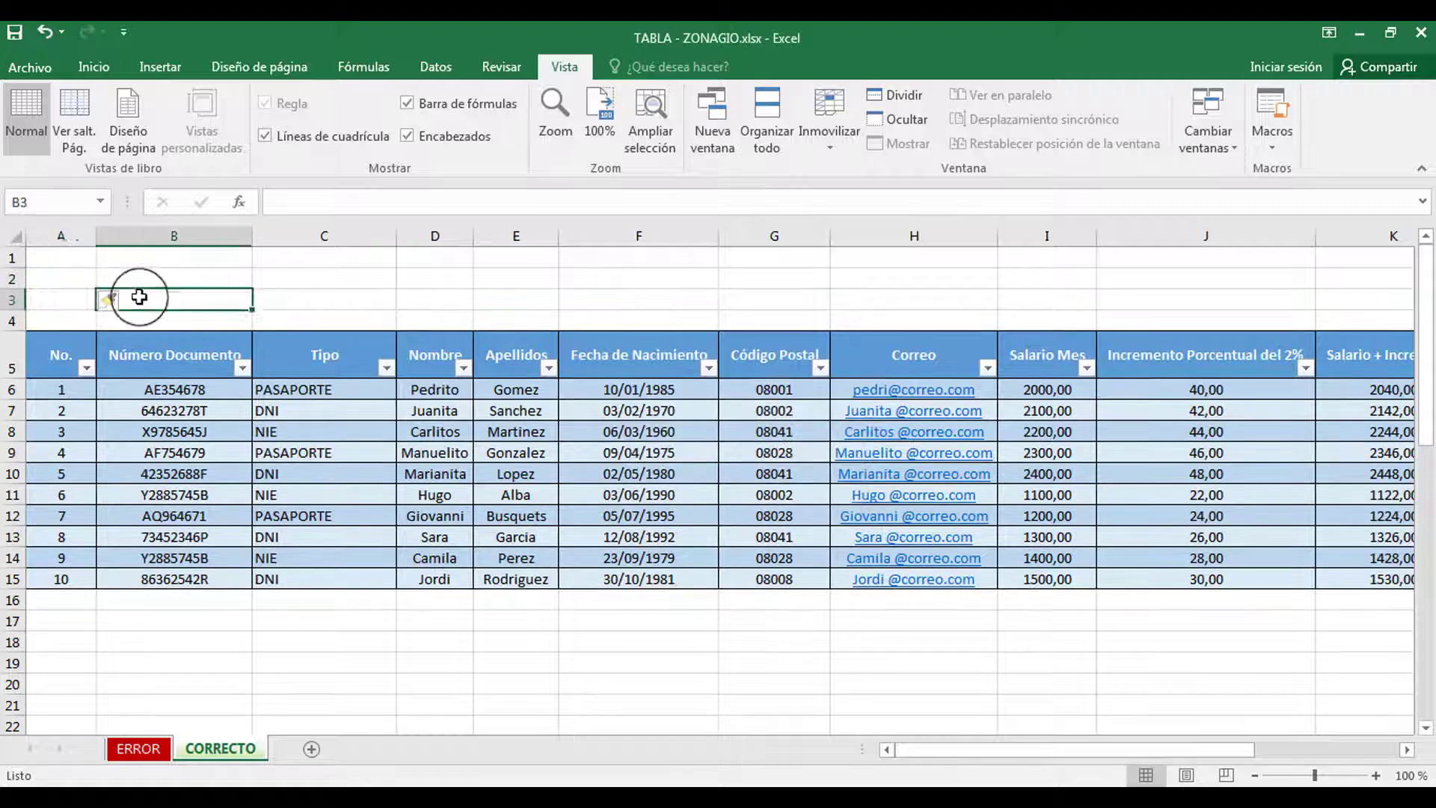
- Insert the picture LOGO ZONAGIO.png from the LOGO folder at cell A3
left_click(80, 296)
left_click(160, 66)
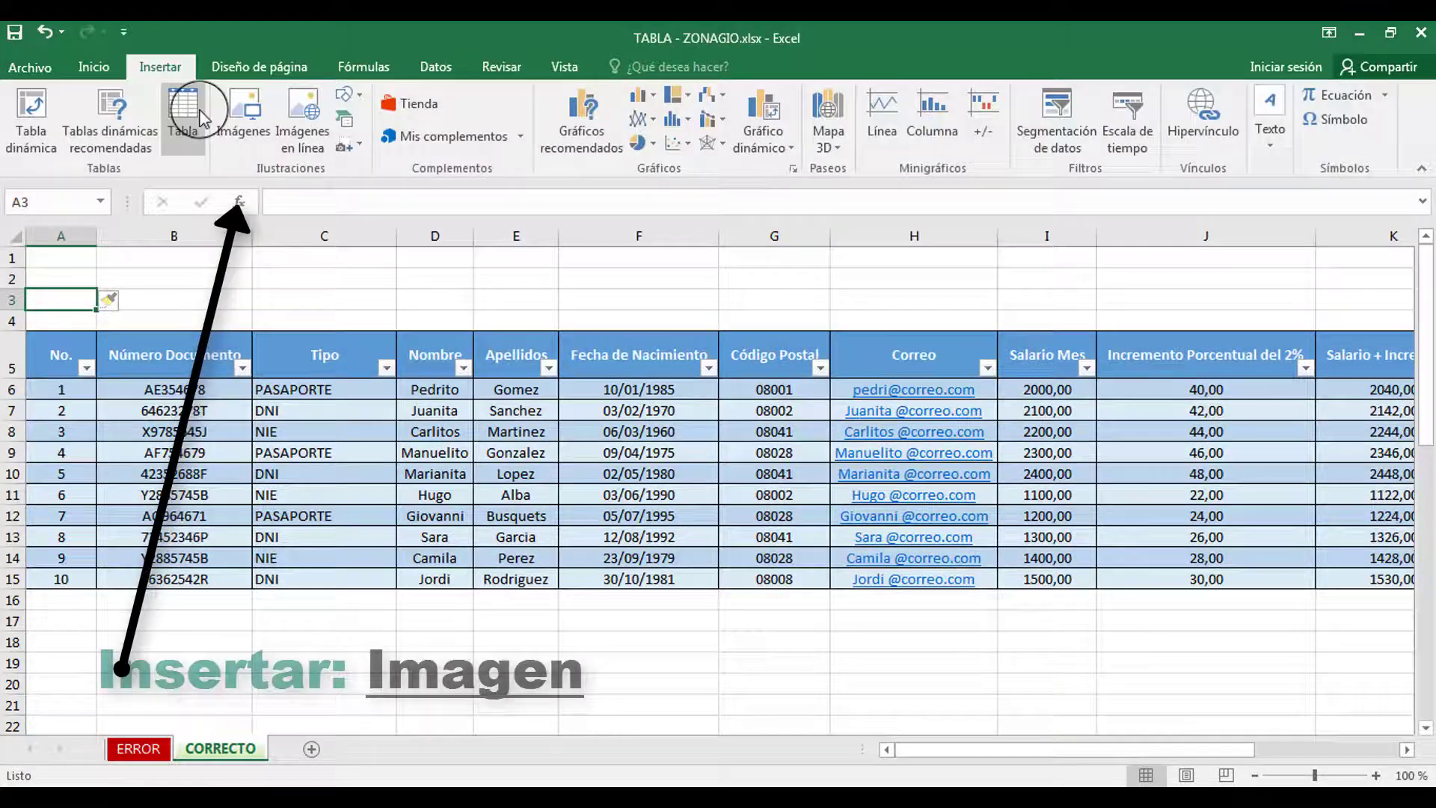
left_click(242, 126)
left_click(434, 183)
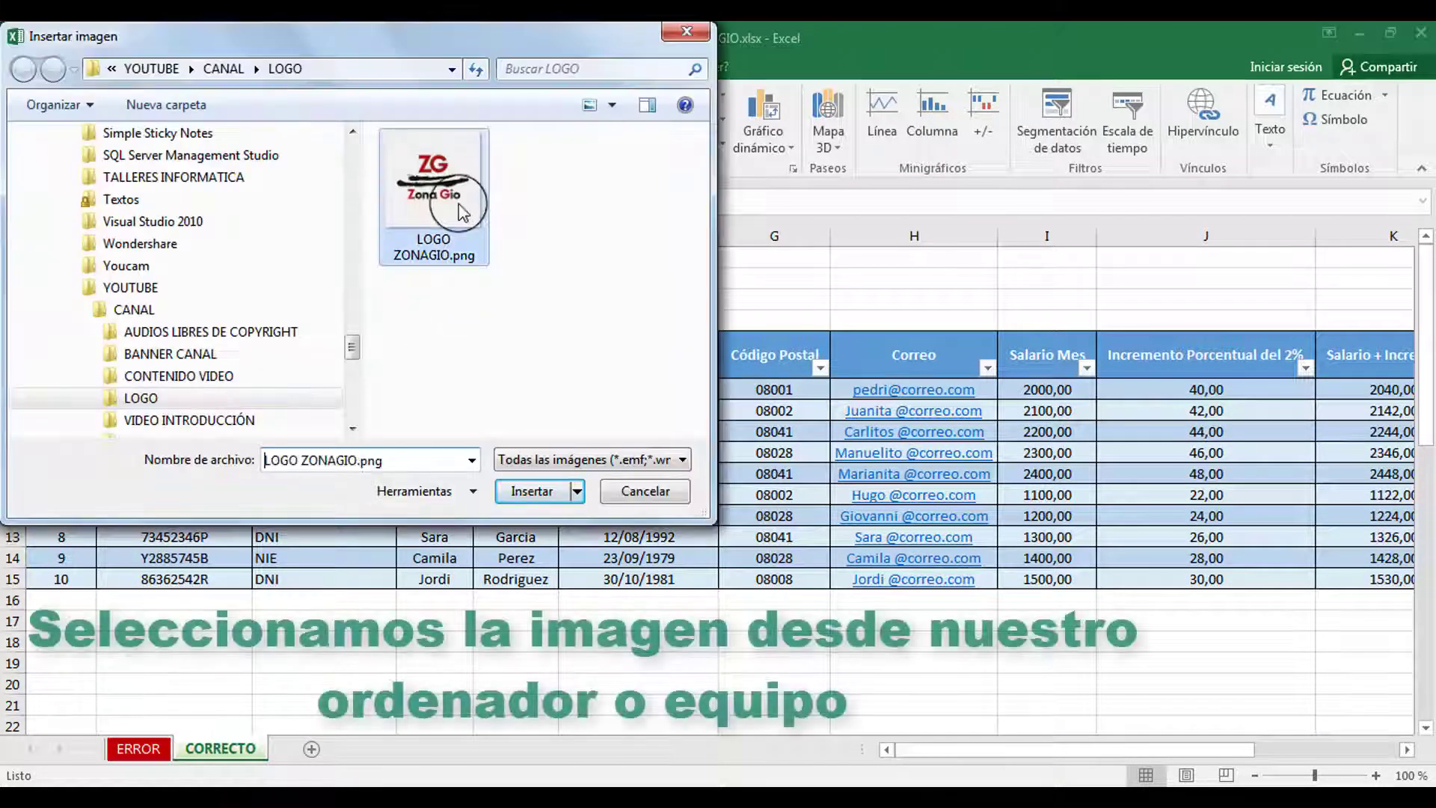
left_click(531, 492)
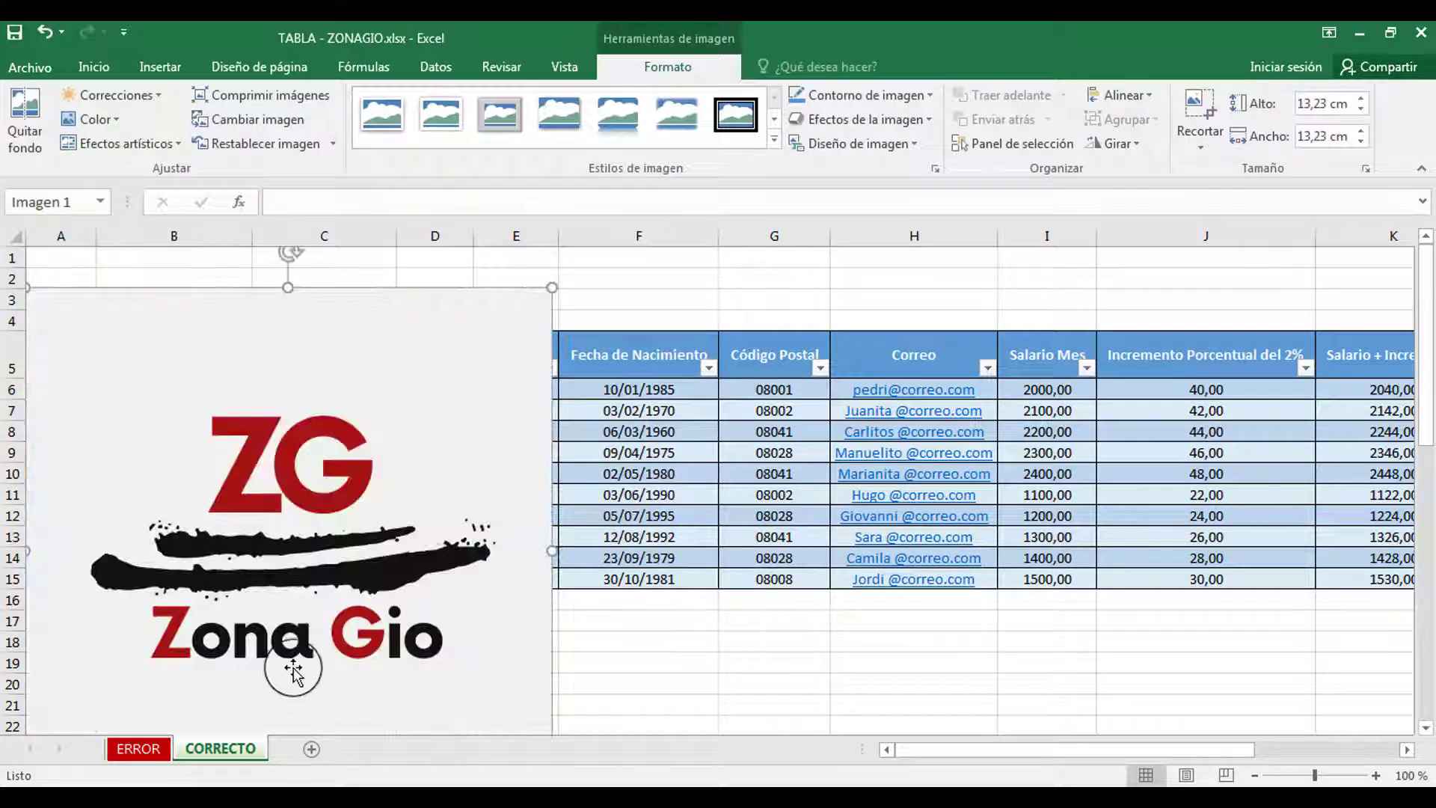
- Shrink the logo to about 1.98 cm high by 3.18 cm wide and place it above the table's first two columns
left_click_drag(1425, 362, 1415, 403)
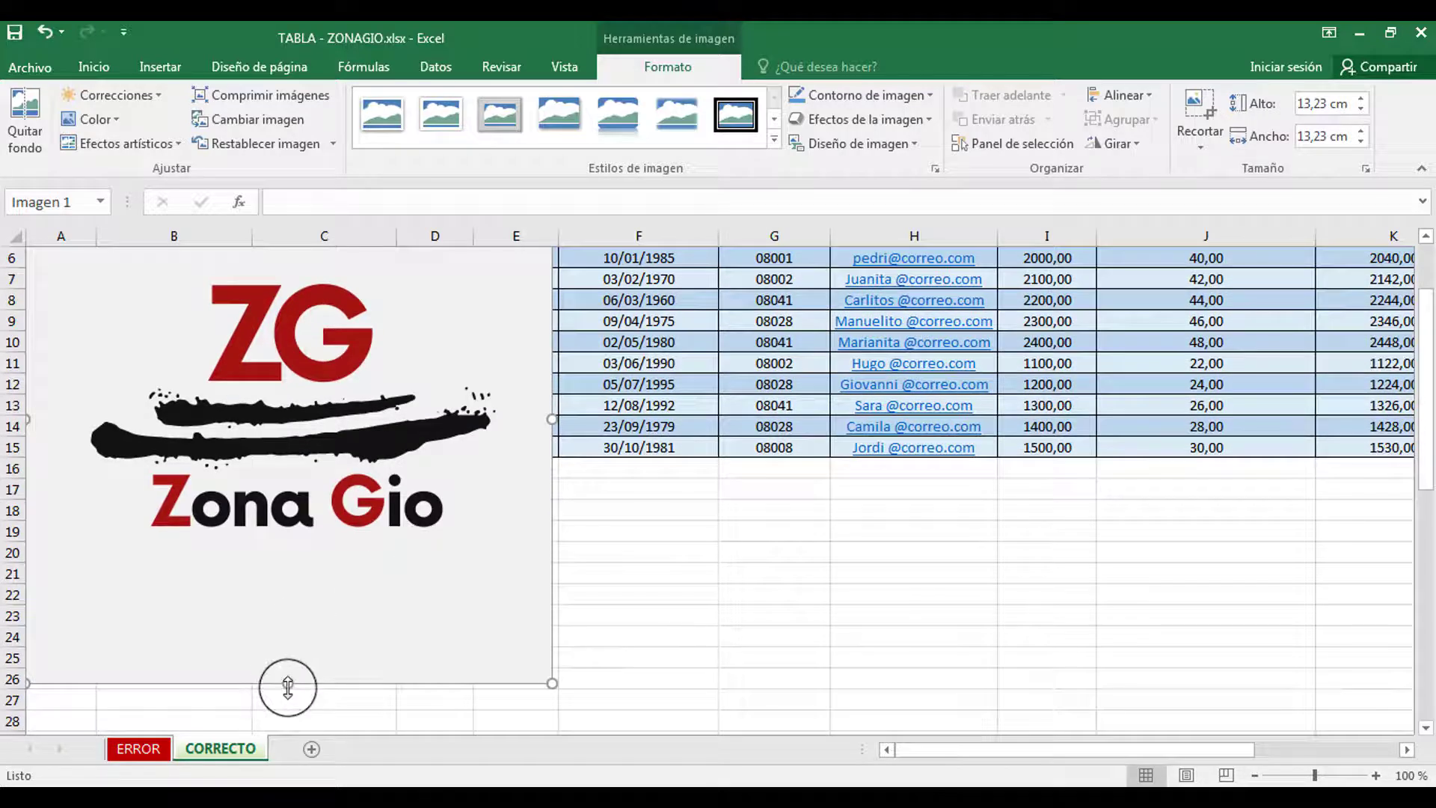
left_click_drag(288, 682, 321, 365)
left_click(1425, 336)
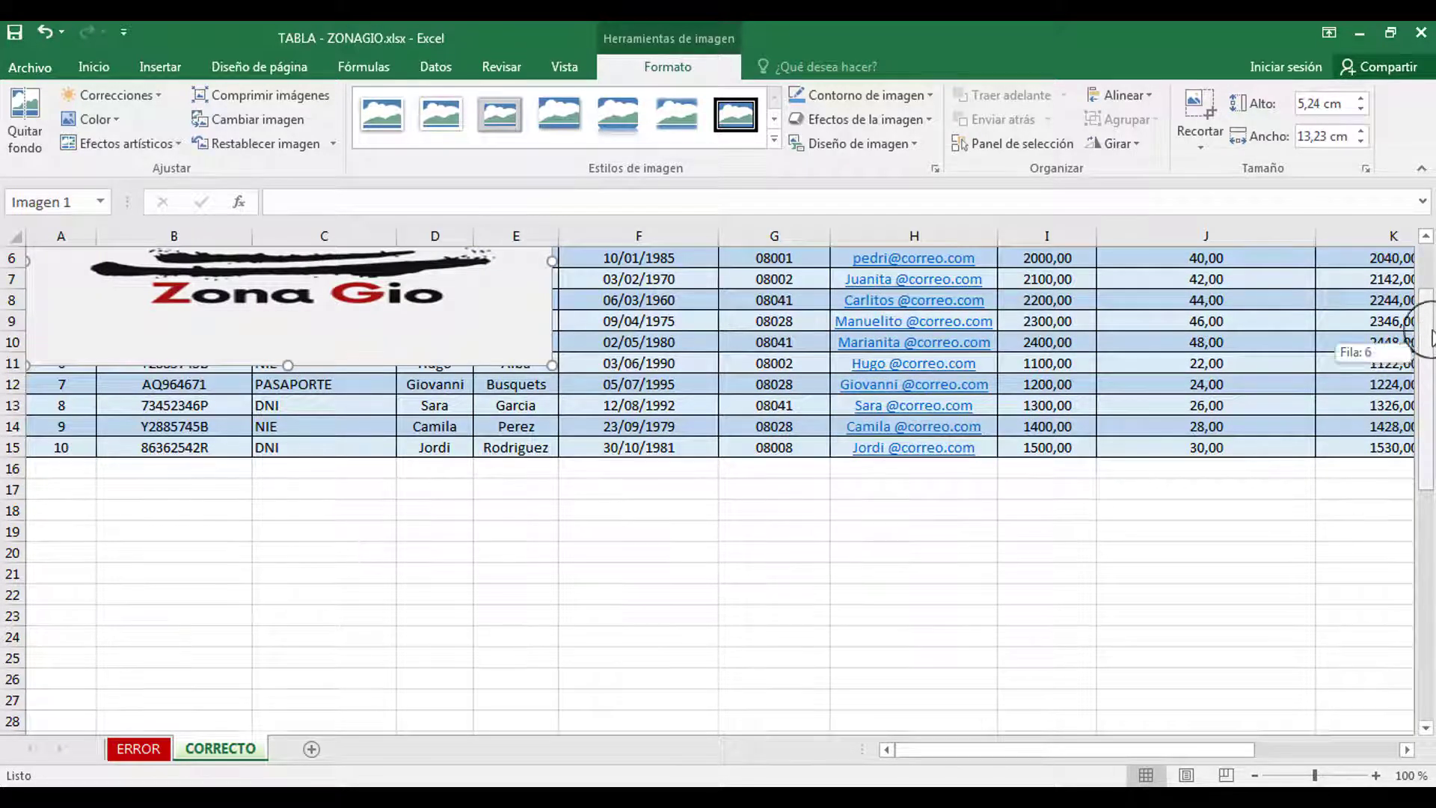
left_click_drag(1430, 337, 1429, 328)
left_click_drag(552, 389, 360, 389)
left_click_drag(28, 289, 193, 380)
left_click_drag(277, 433, 141, 296)
left_click_drag(37, 363, 117, 312)
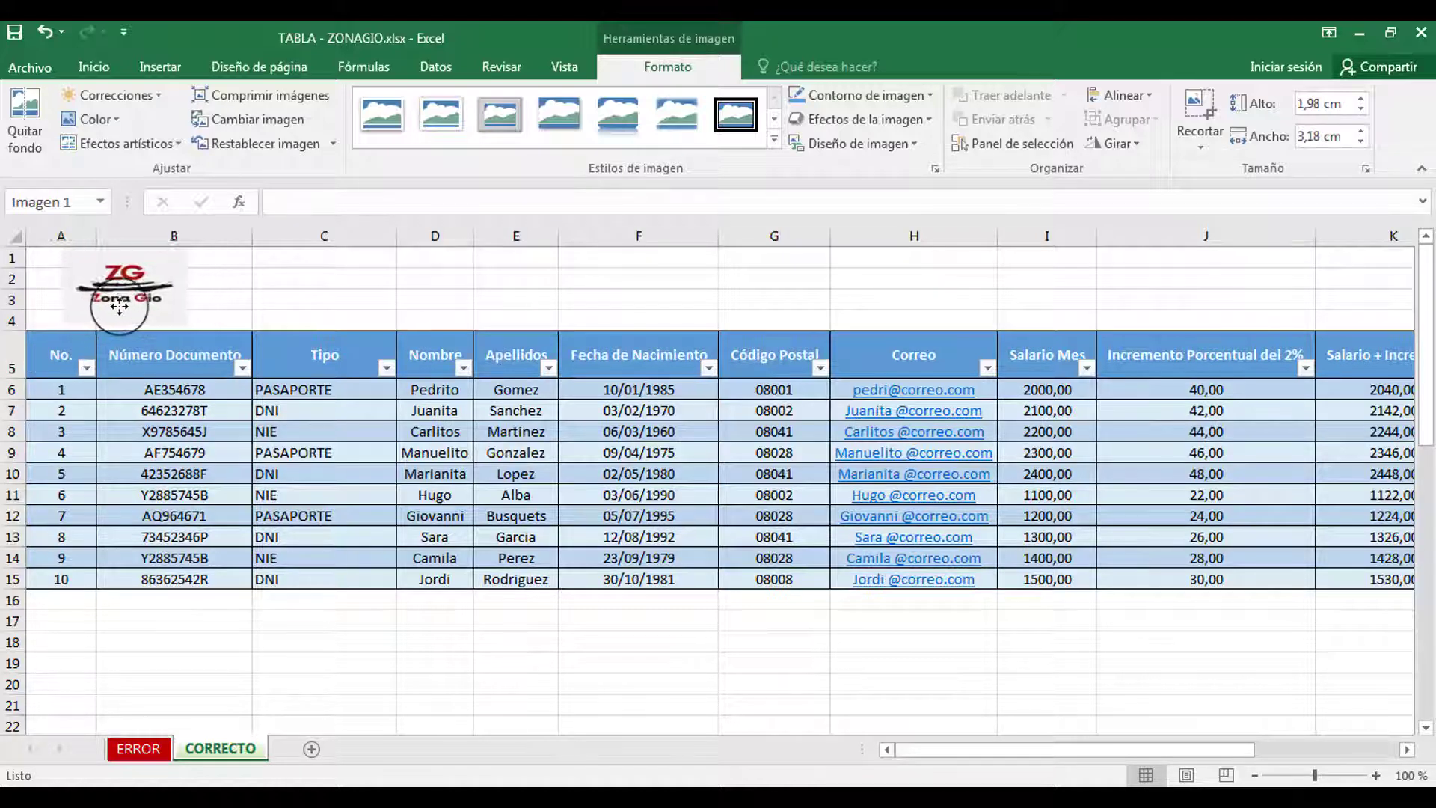
left_click(278, 277)
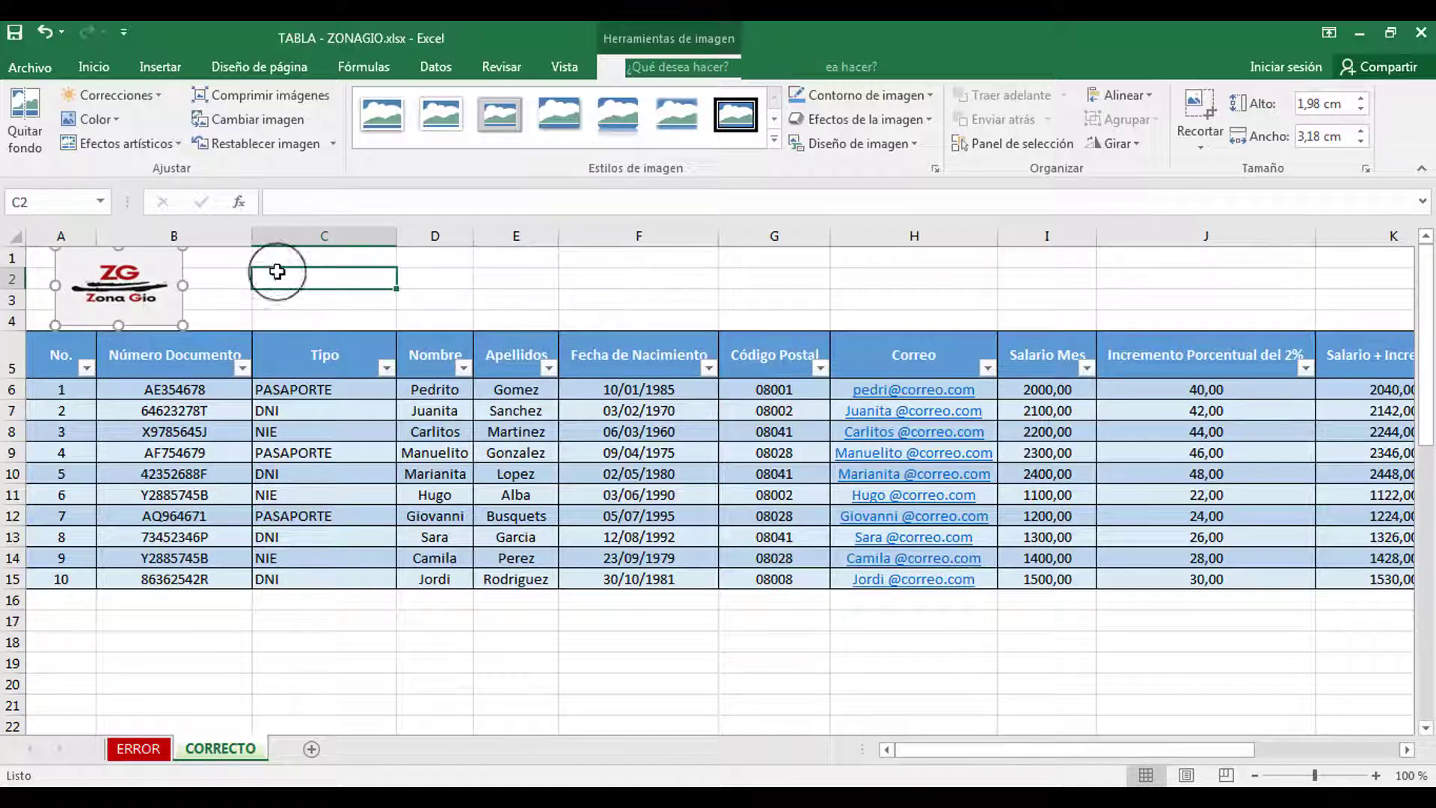
- Hide the sheet's gridlines and shift the logo slightly toward the sheet's left edge
left_click(564, 67)
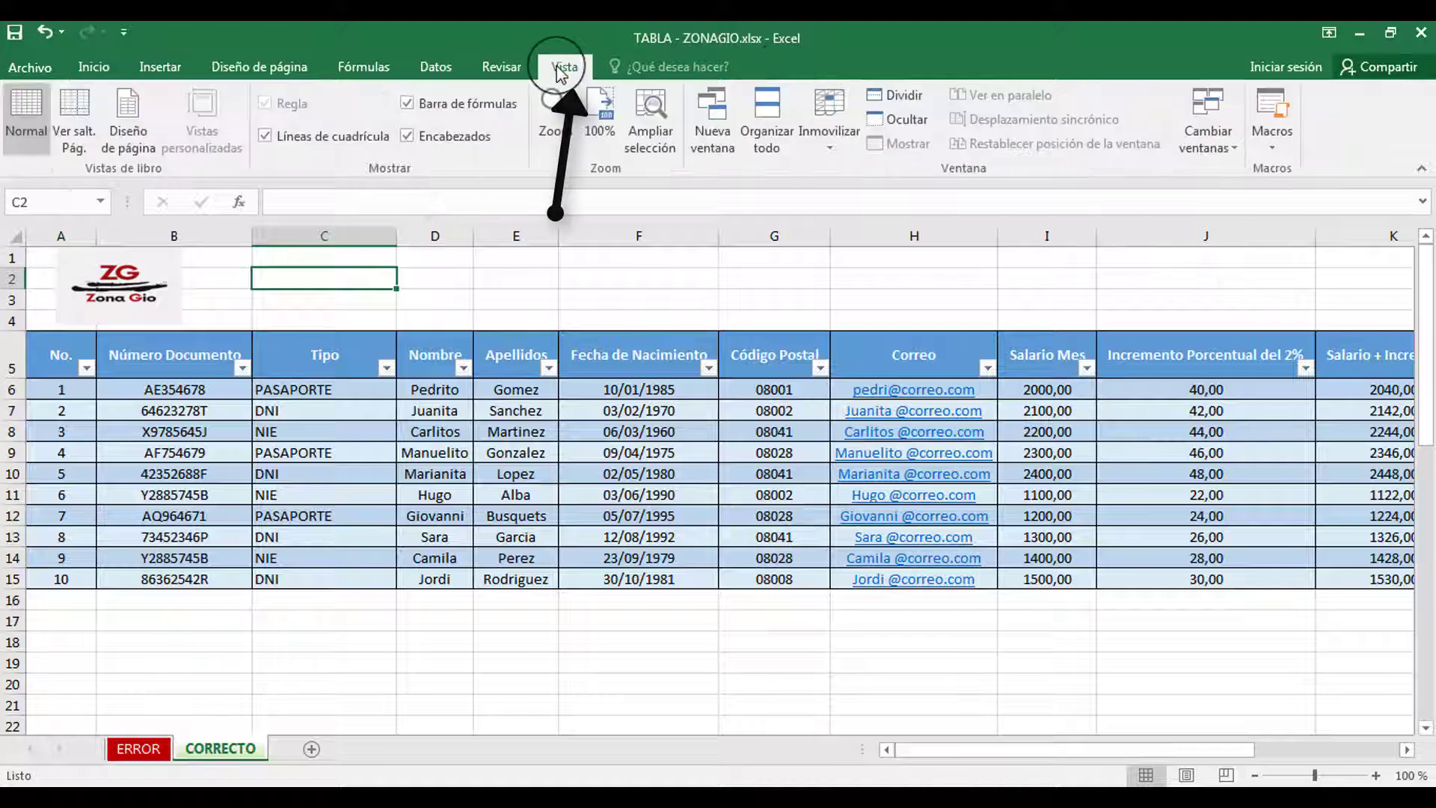
left_click(332, 143)
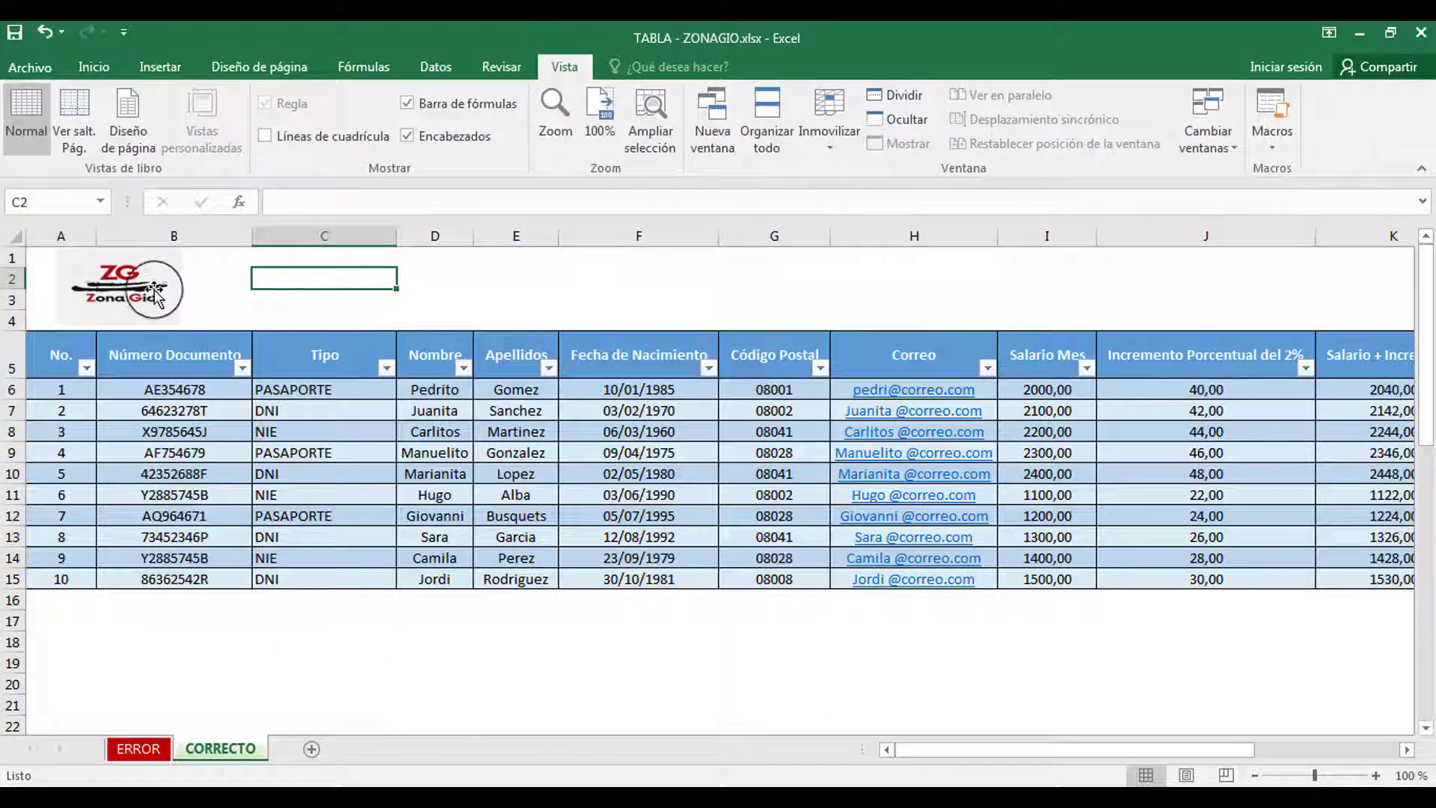
left_click_drag(155, 291, 149, 287)
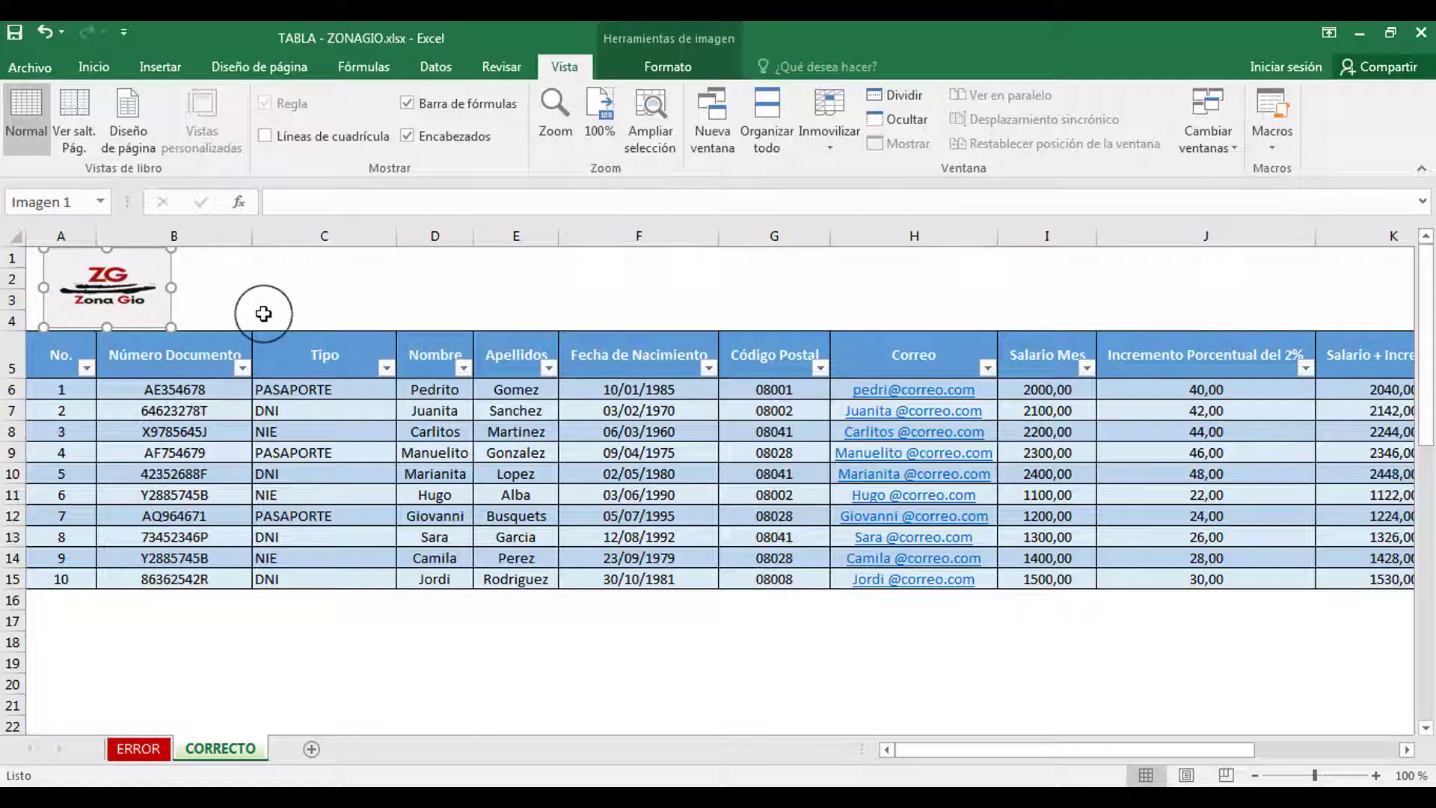
left_click(266, 288)
- Apply the drop-shadow rectangle picture style to the logo
left_click(191, 306)
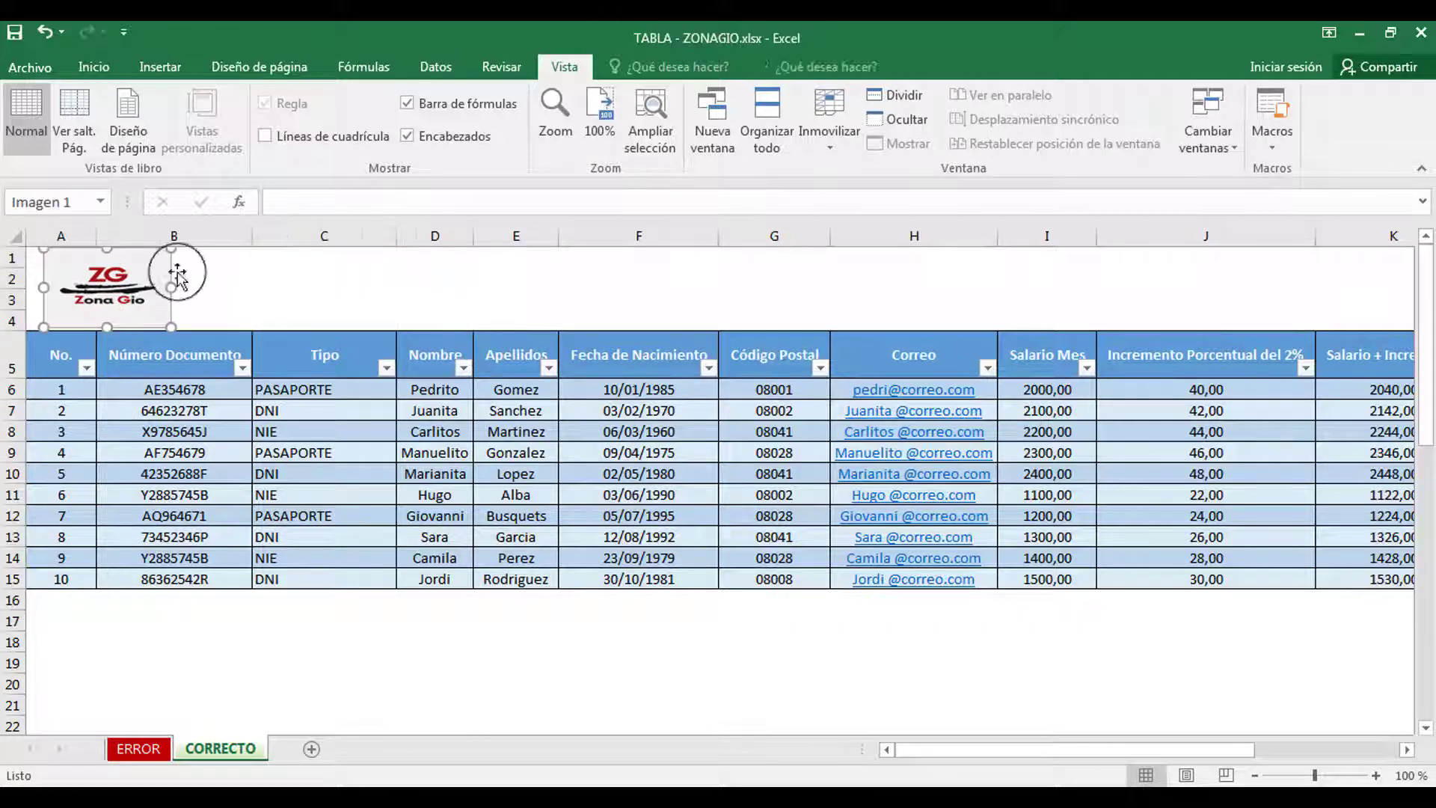
left_click(715, 26)
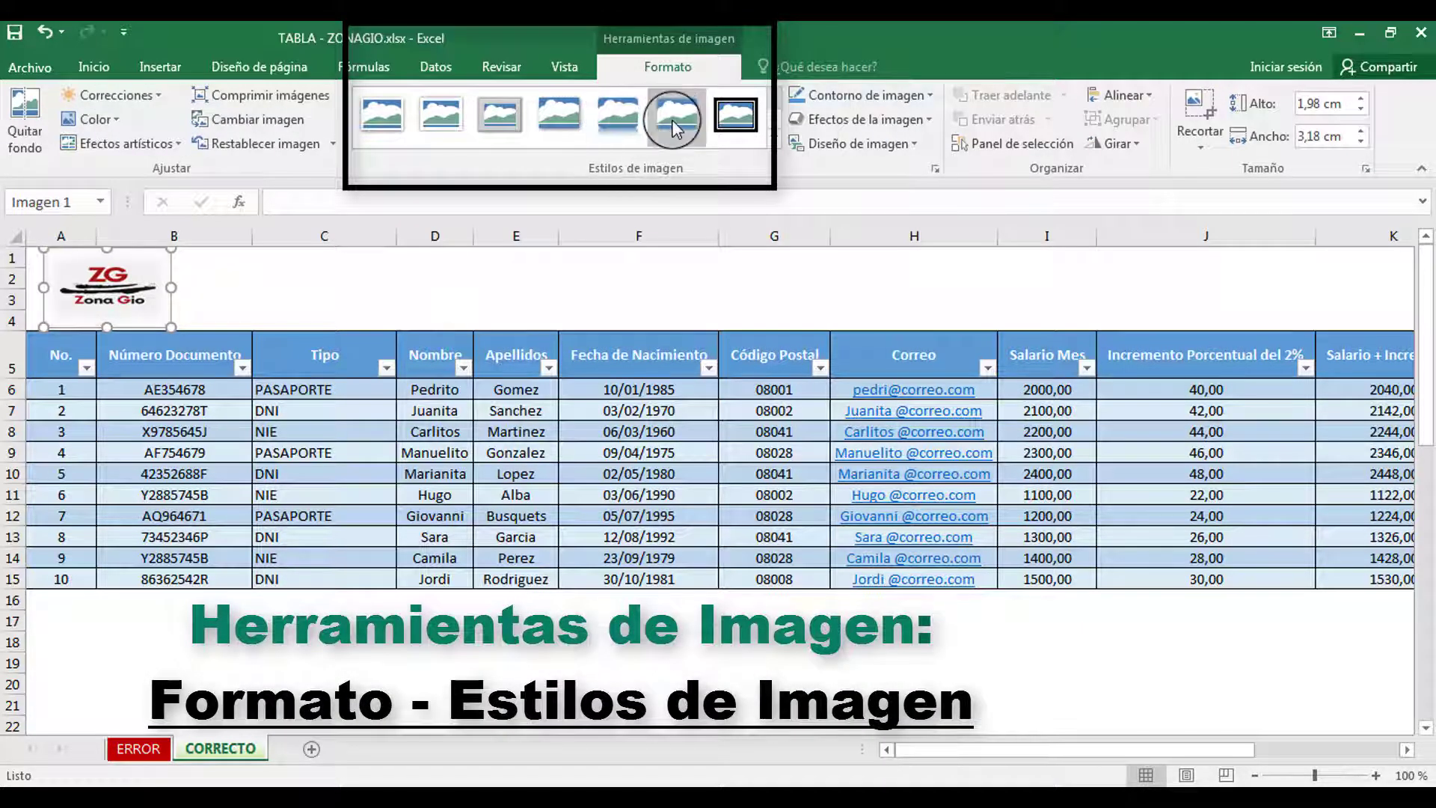
left_click(576, 112)
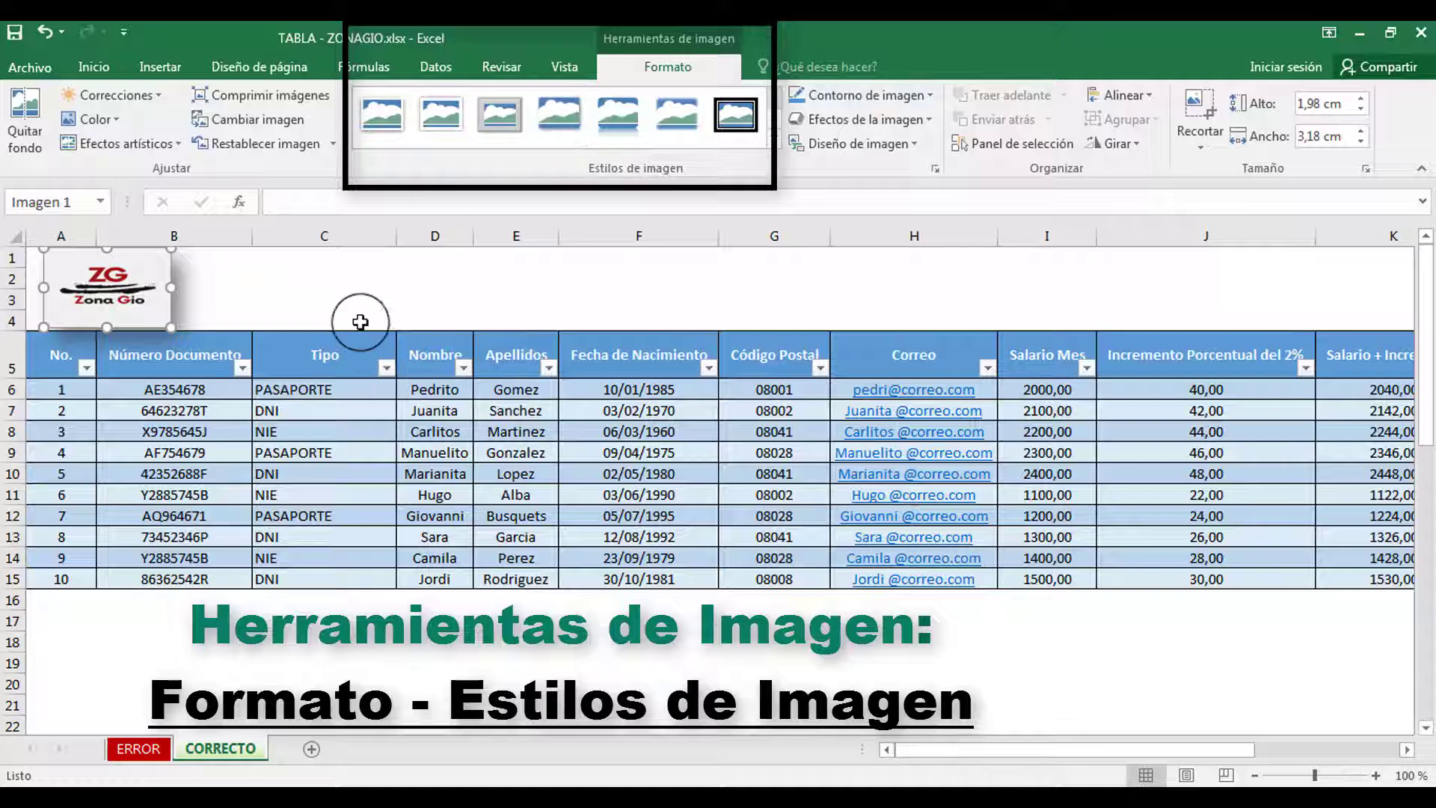
left_click(362, 318)
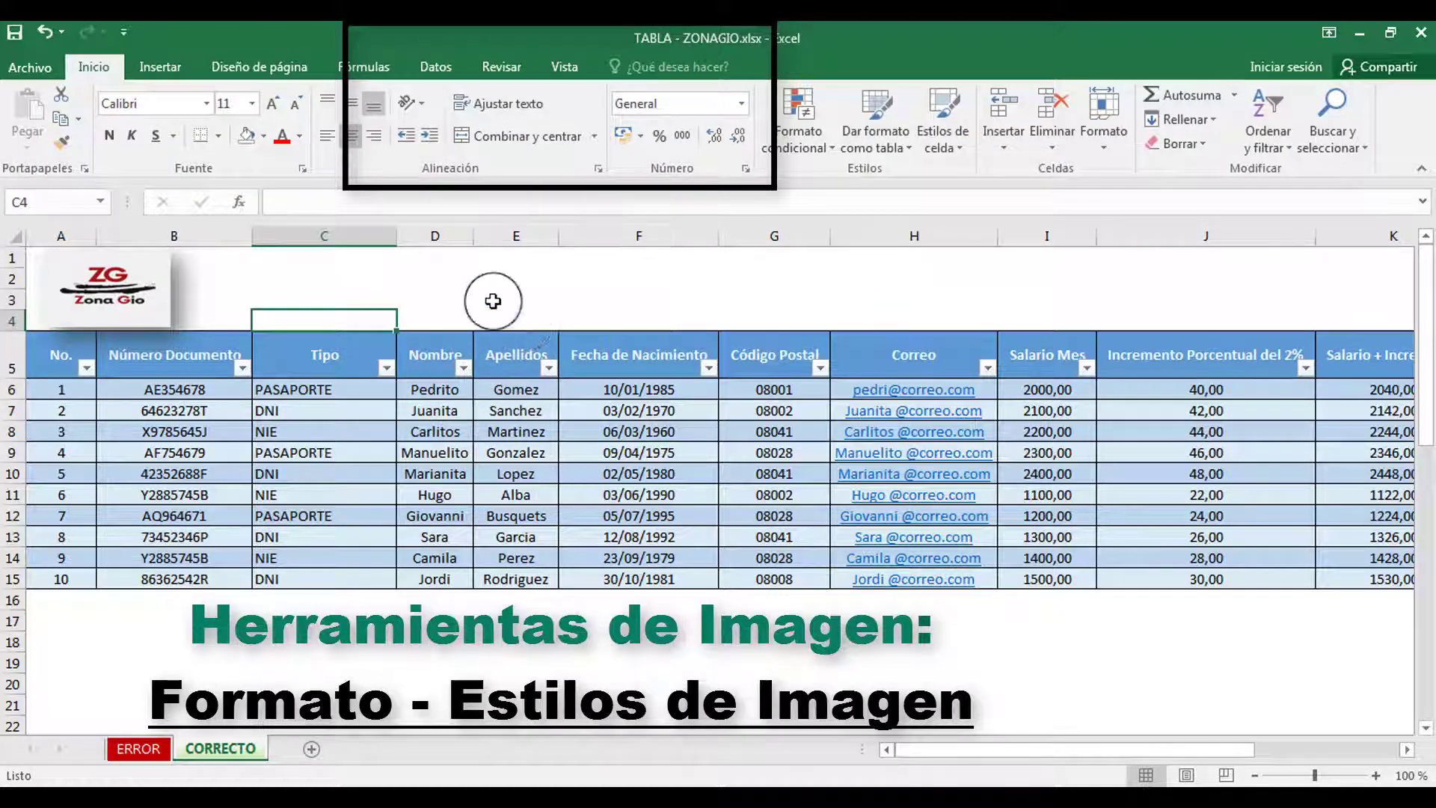
left_click(284, 280)
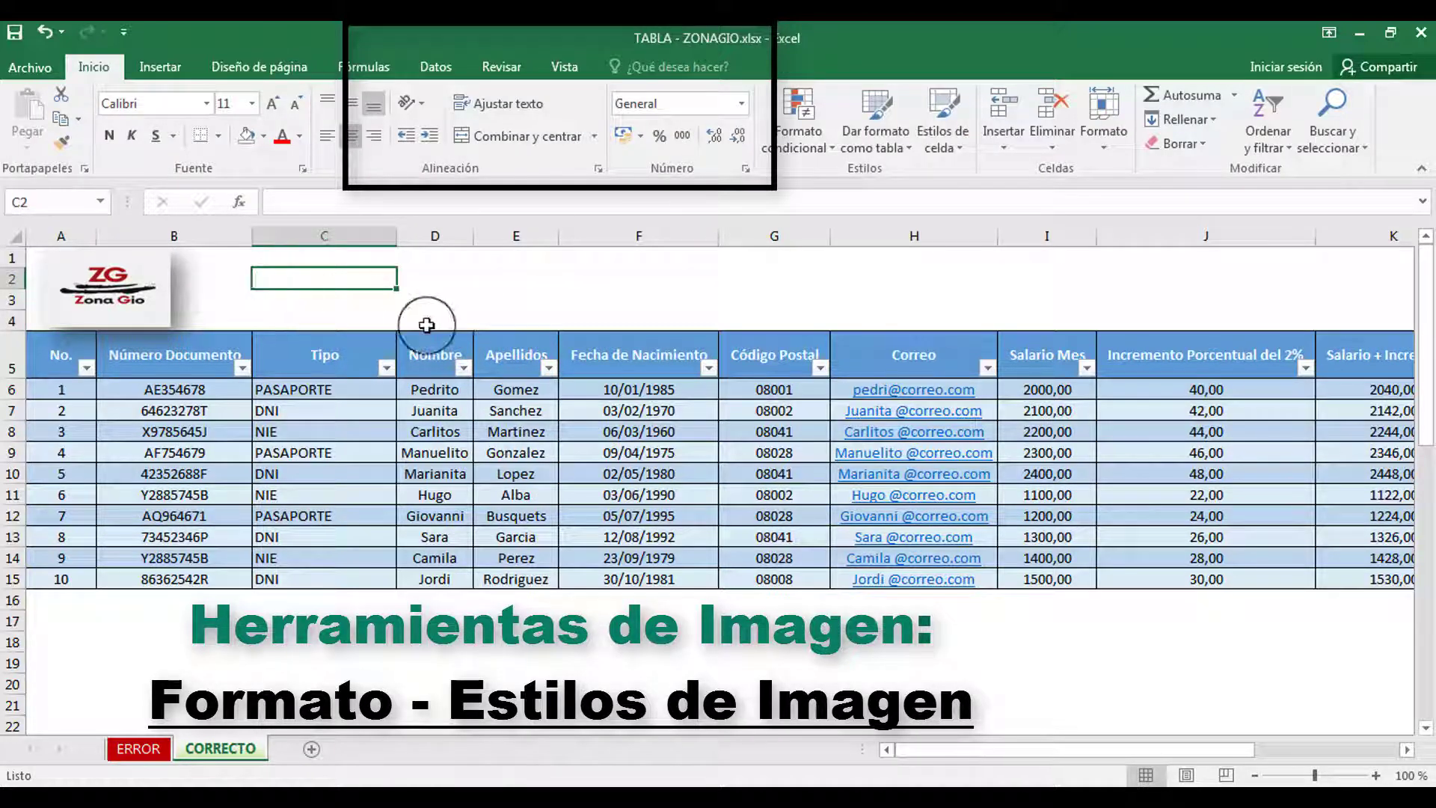
- Insert slicers for the table's Tipo and Código Postal fields
left_click(427, 432)
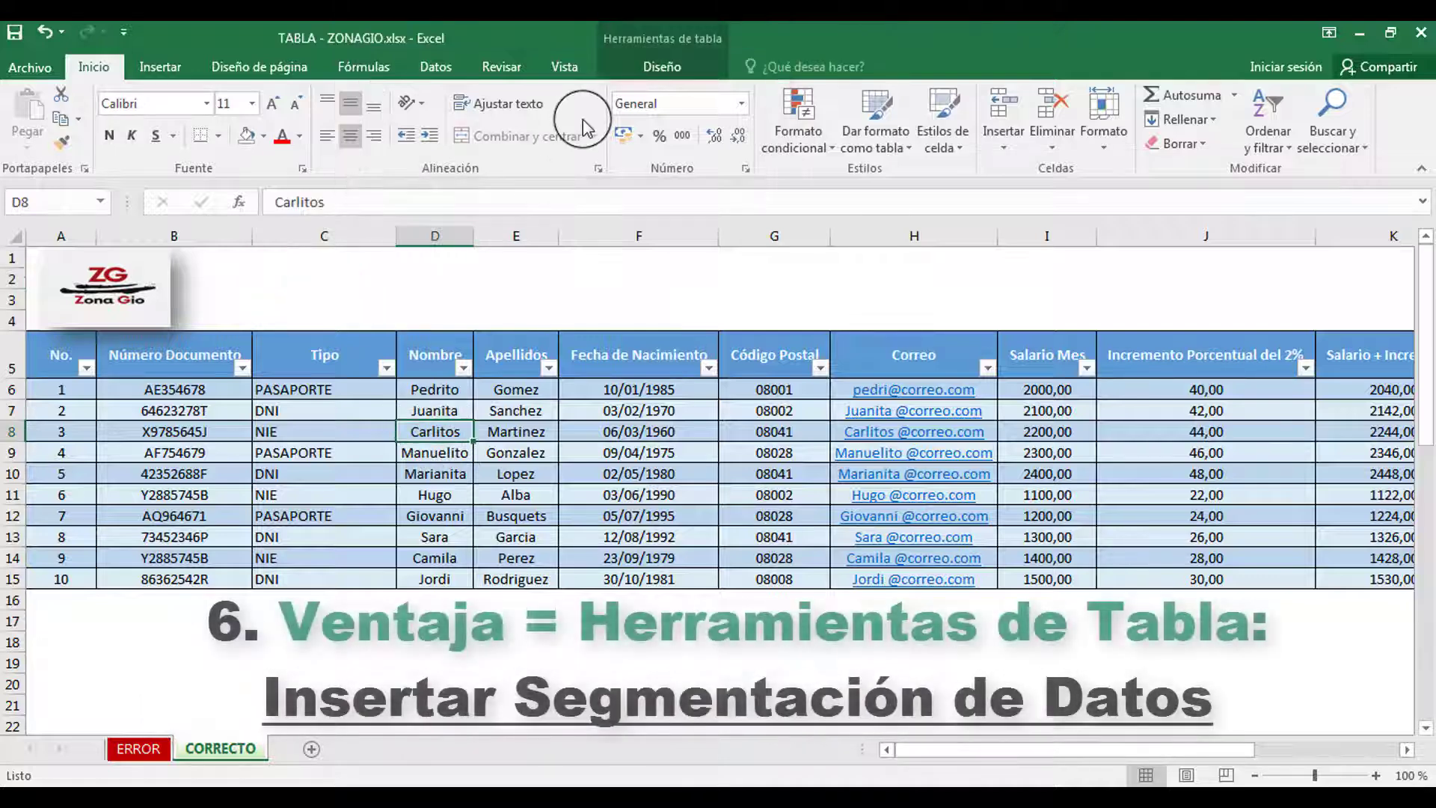
left_click(662, 67)
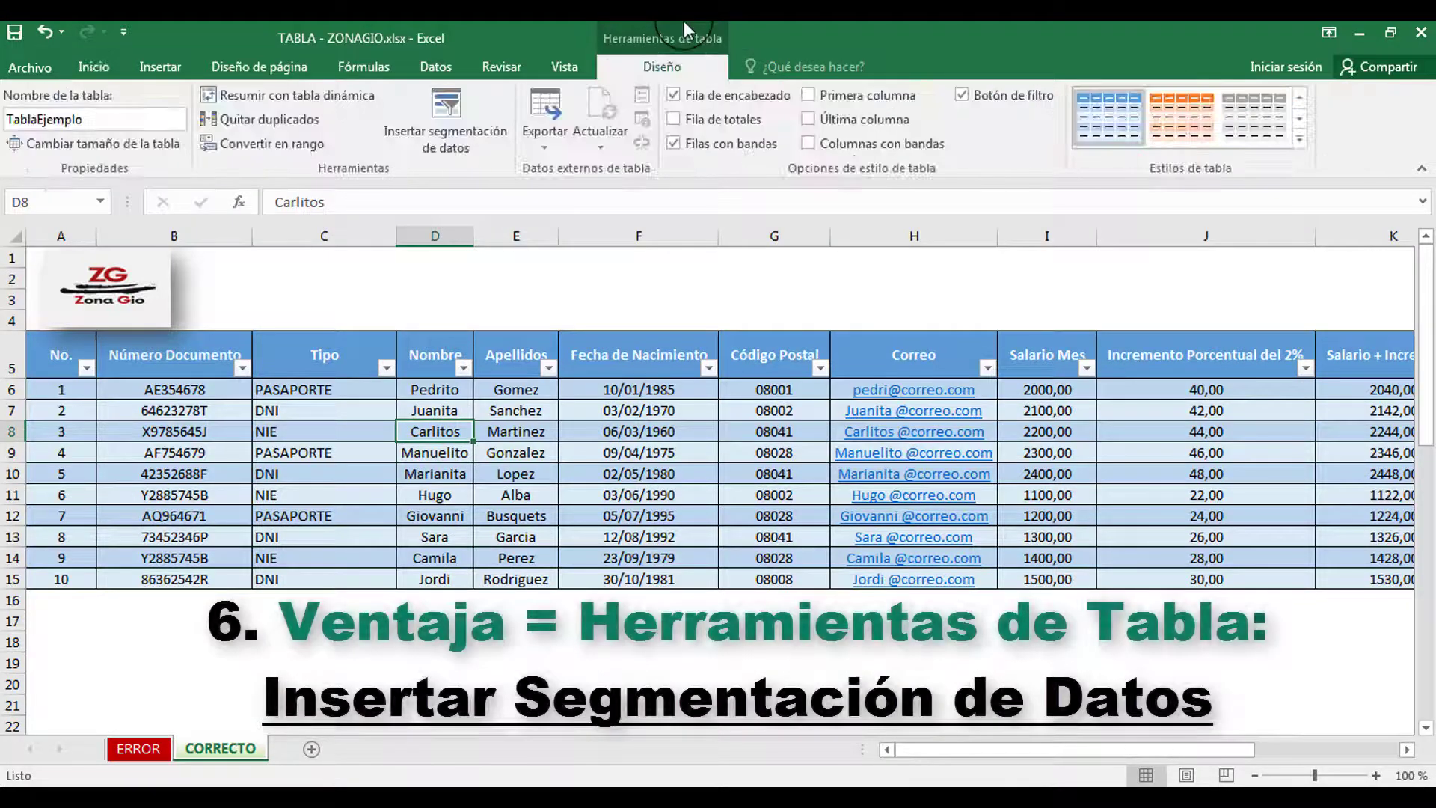
left_click(449, 116)
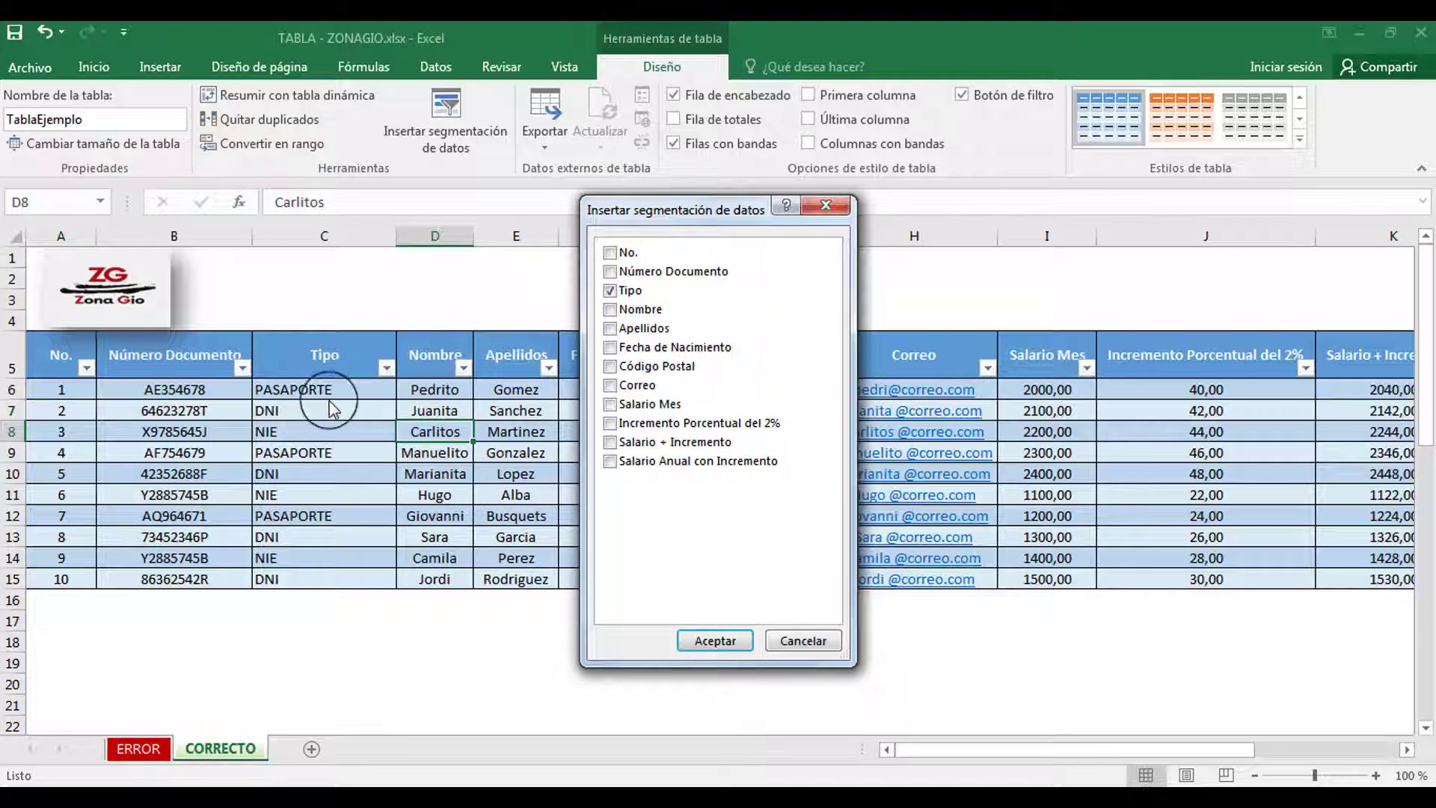
left_click_drag(735, 211, 416, 240)
left_click(291, 398)
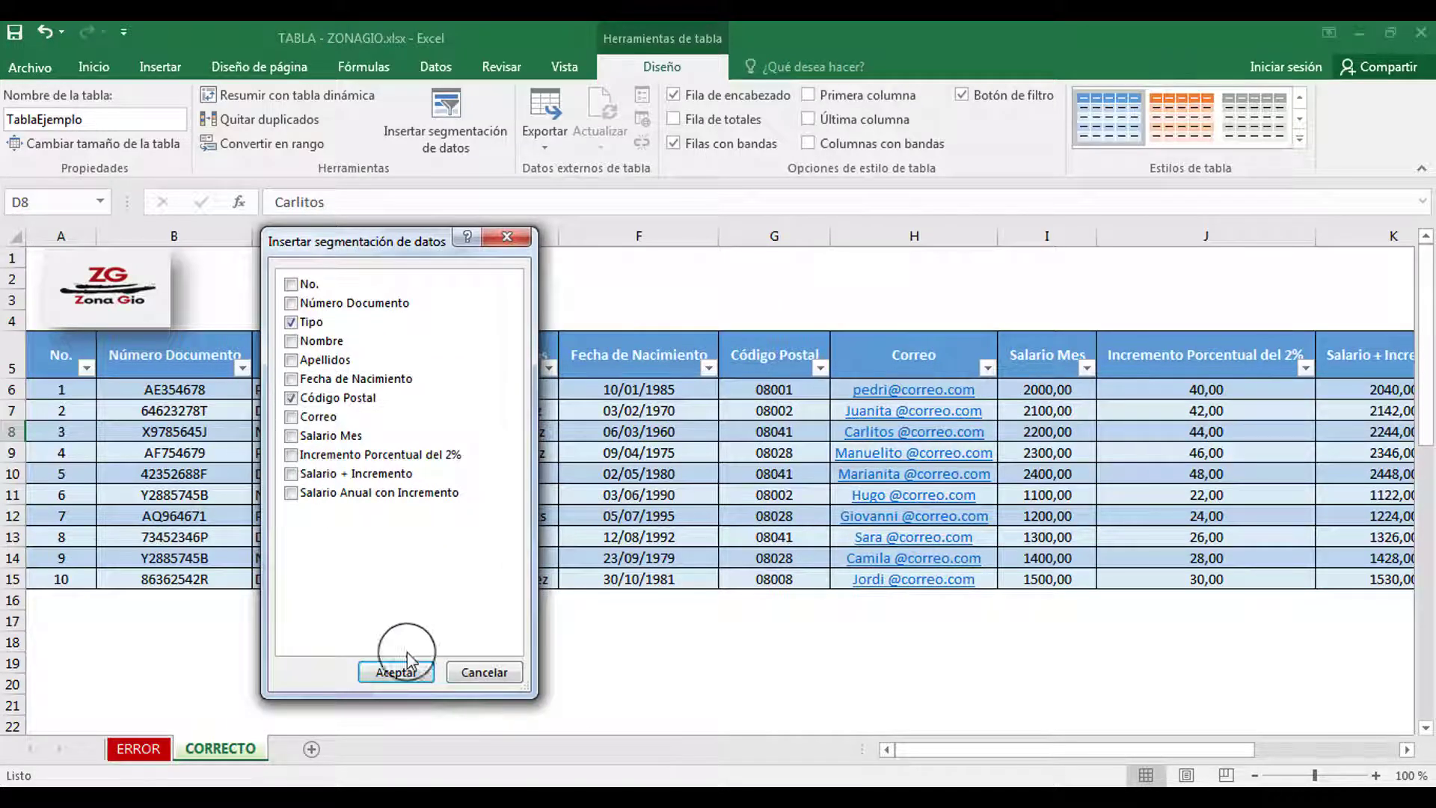
left_click(396, 672)
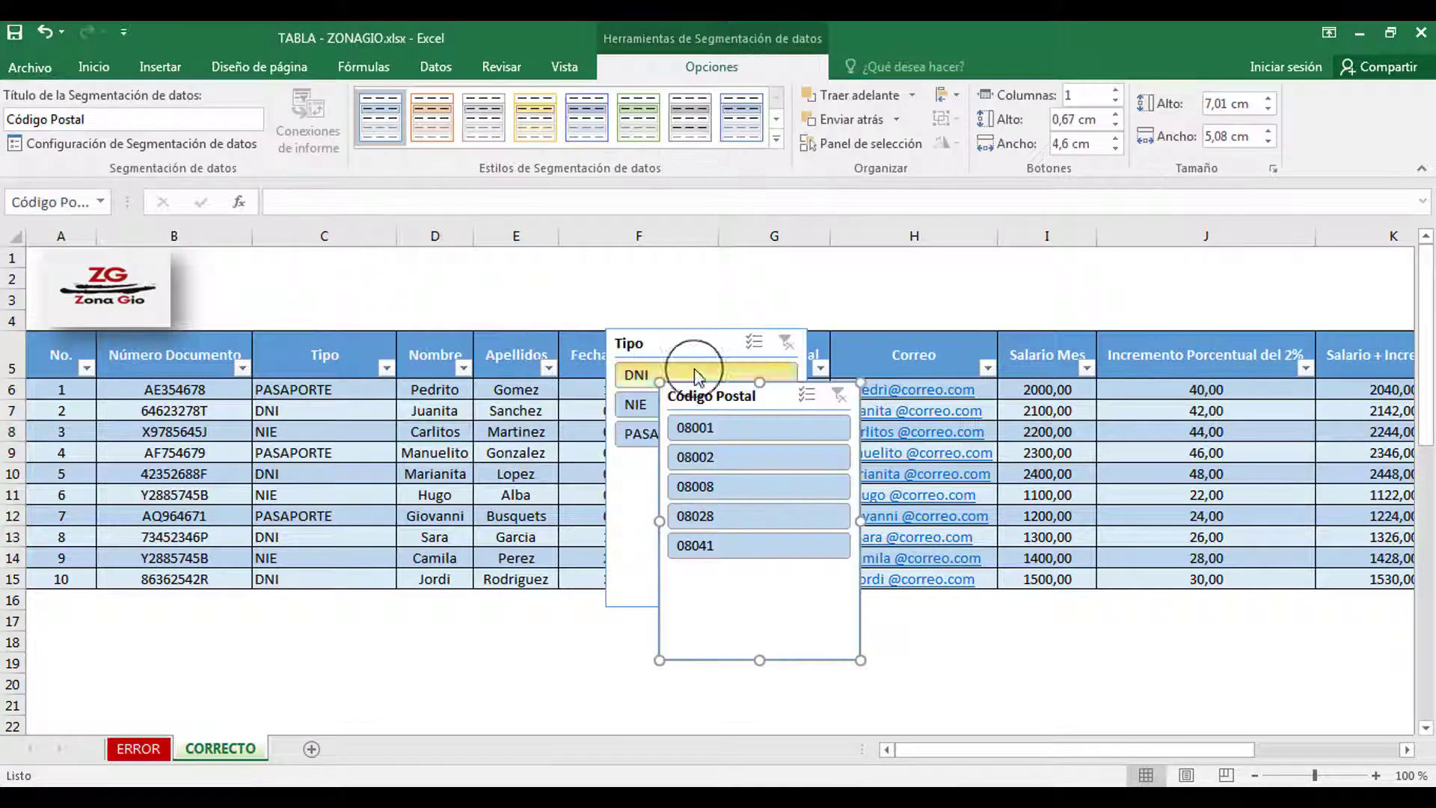
- Place the Tipo slicer beside the logo, starting in row 1, and reduce its height to about 3.55 cm
left_click_drag(699, 346, 408, 265)
left_click(420, 454)
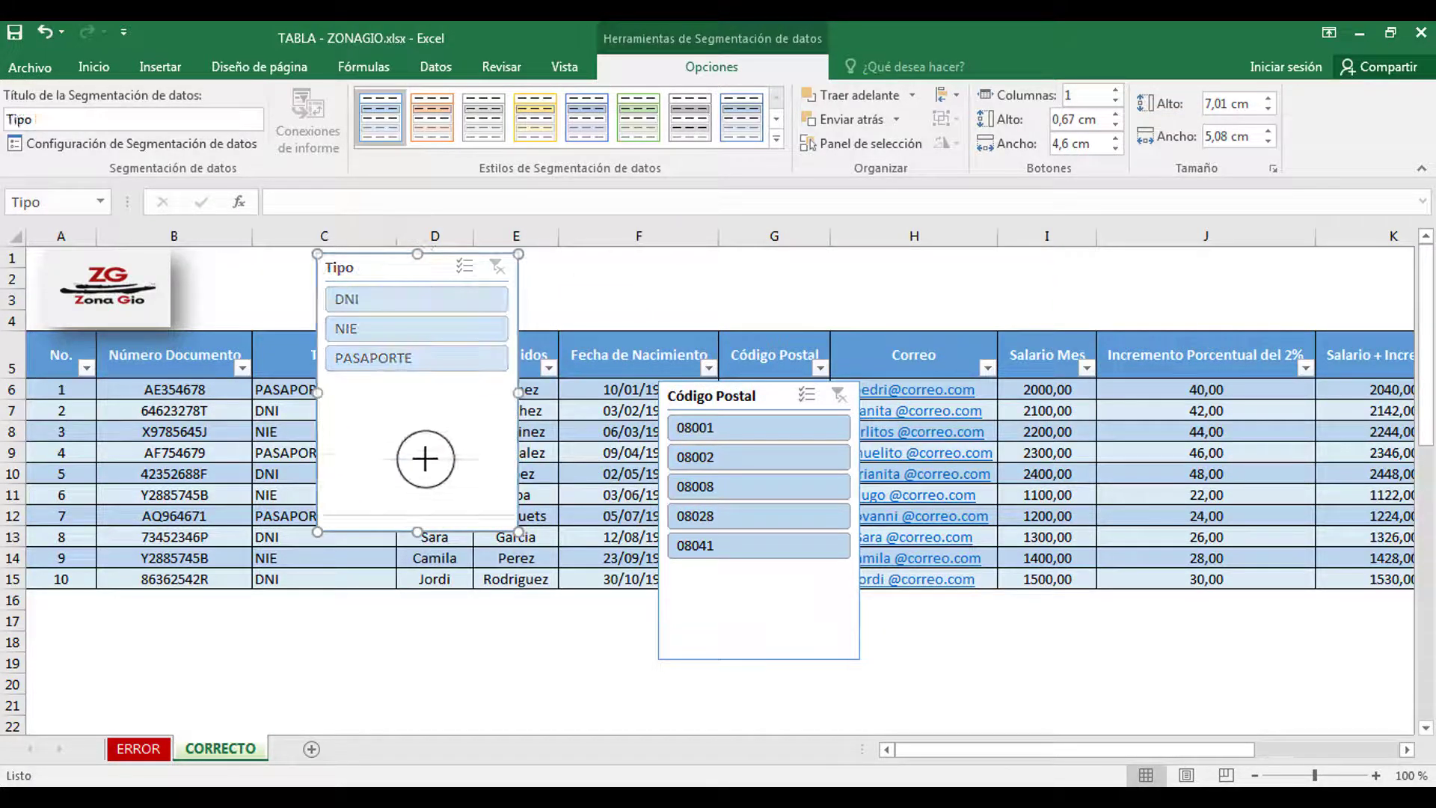
left_click_drag(430, 428, 430, 393)
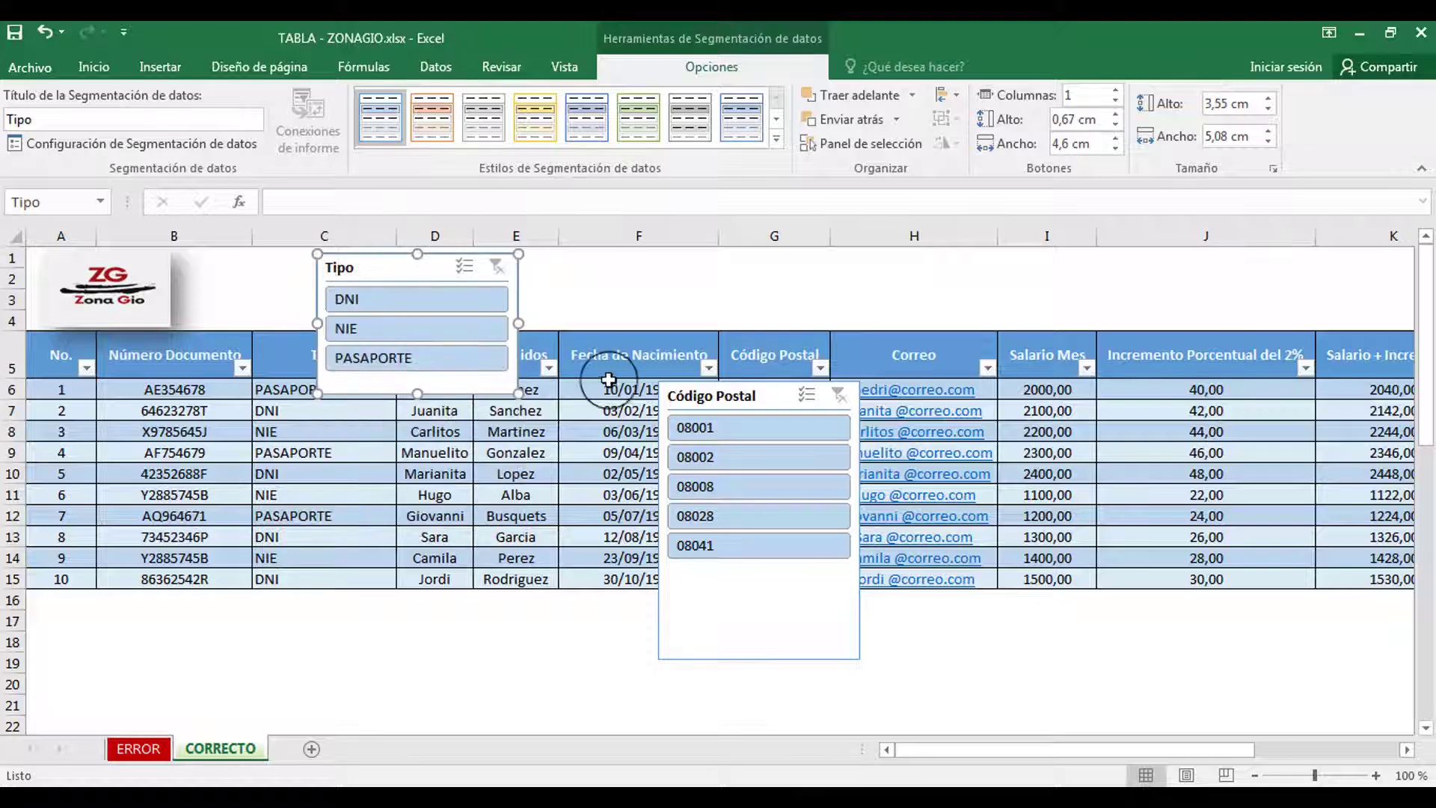
- Insert three blank rows above the table's header row, at row 5
left_click(4, 357)
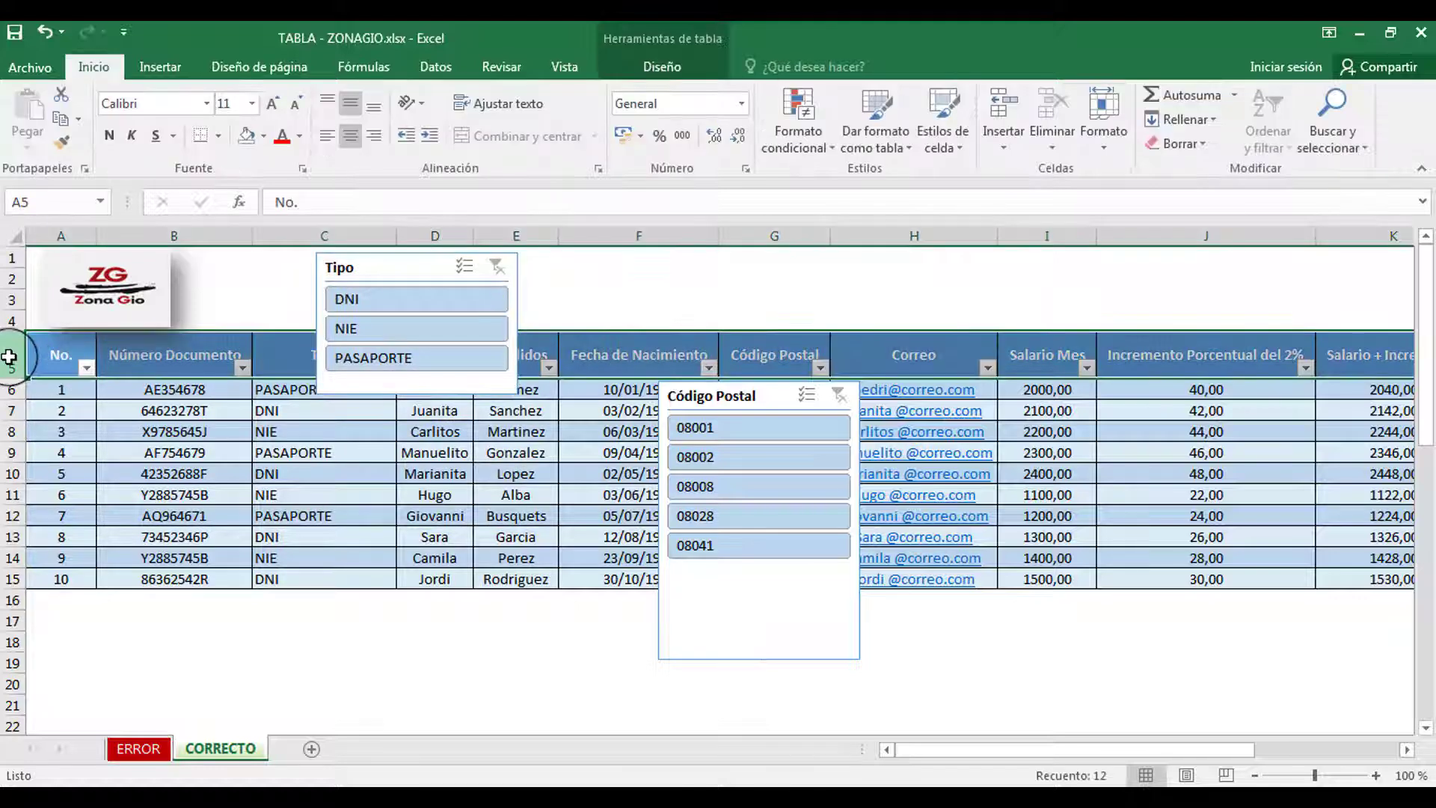
key("ctrl+plus")
key("ctrl+plus")
key("ctrl+plus")
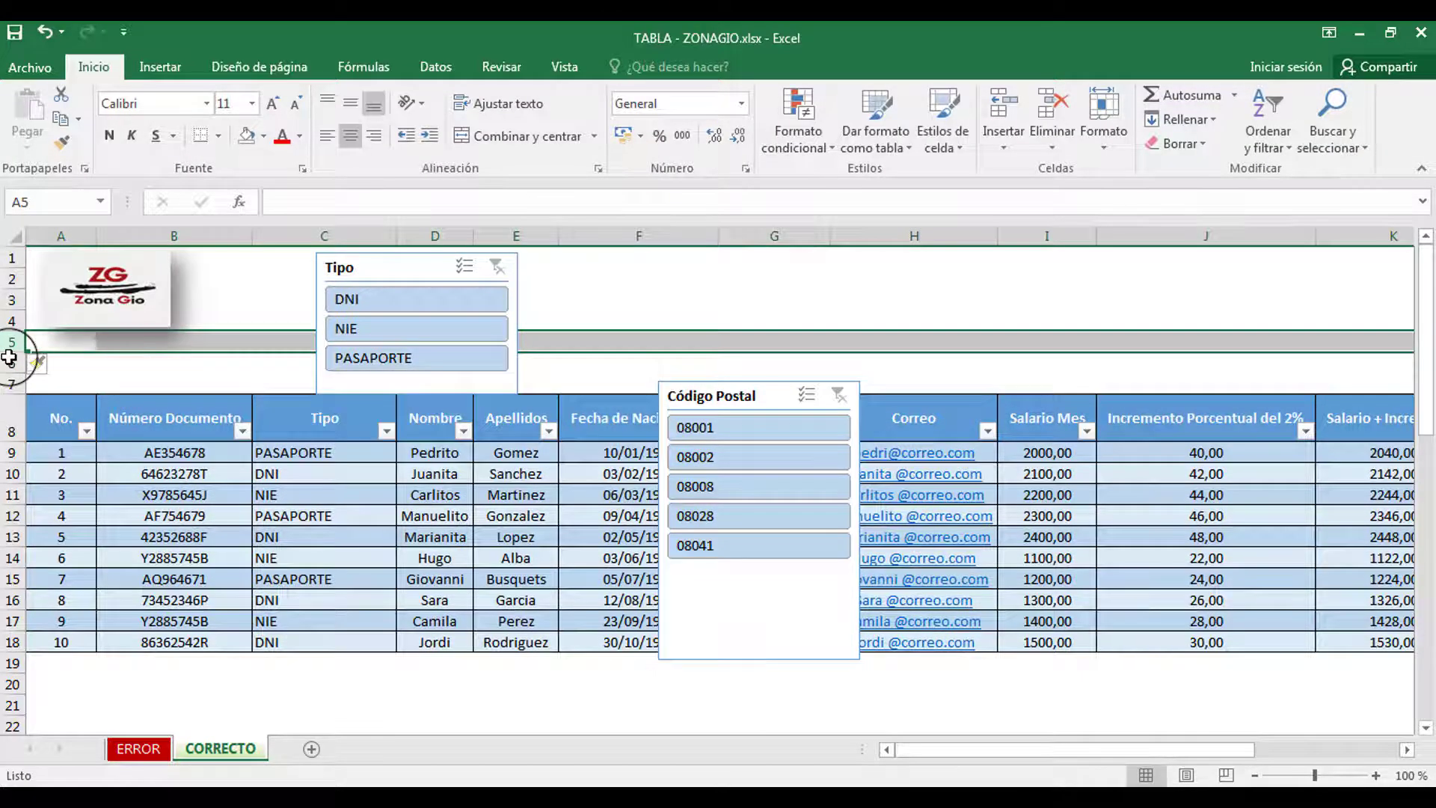
- Widen the Tipo slicer slightly and move it closer to the logo, starting at column C
left_click(518, 357)
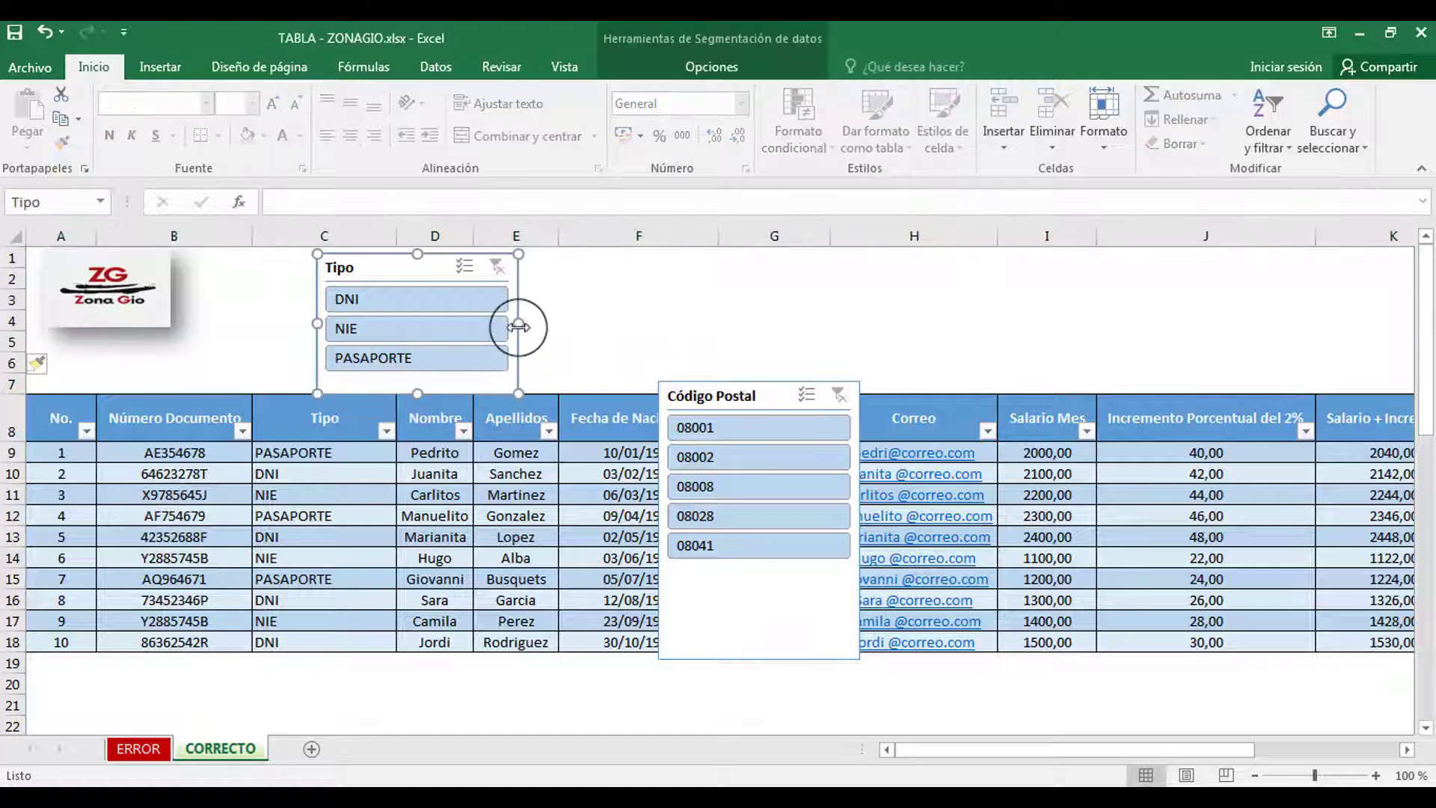
left_click_drag(517, 327, 537, 326)
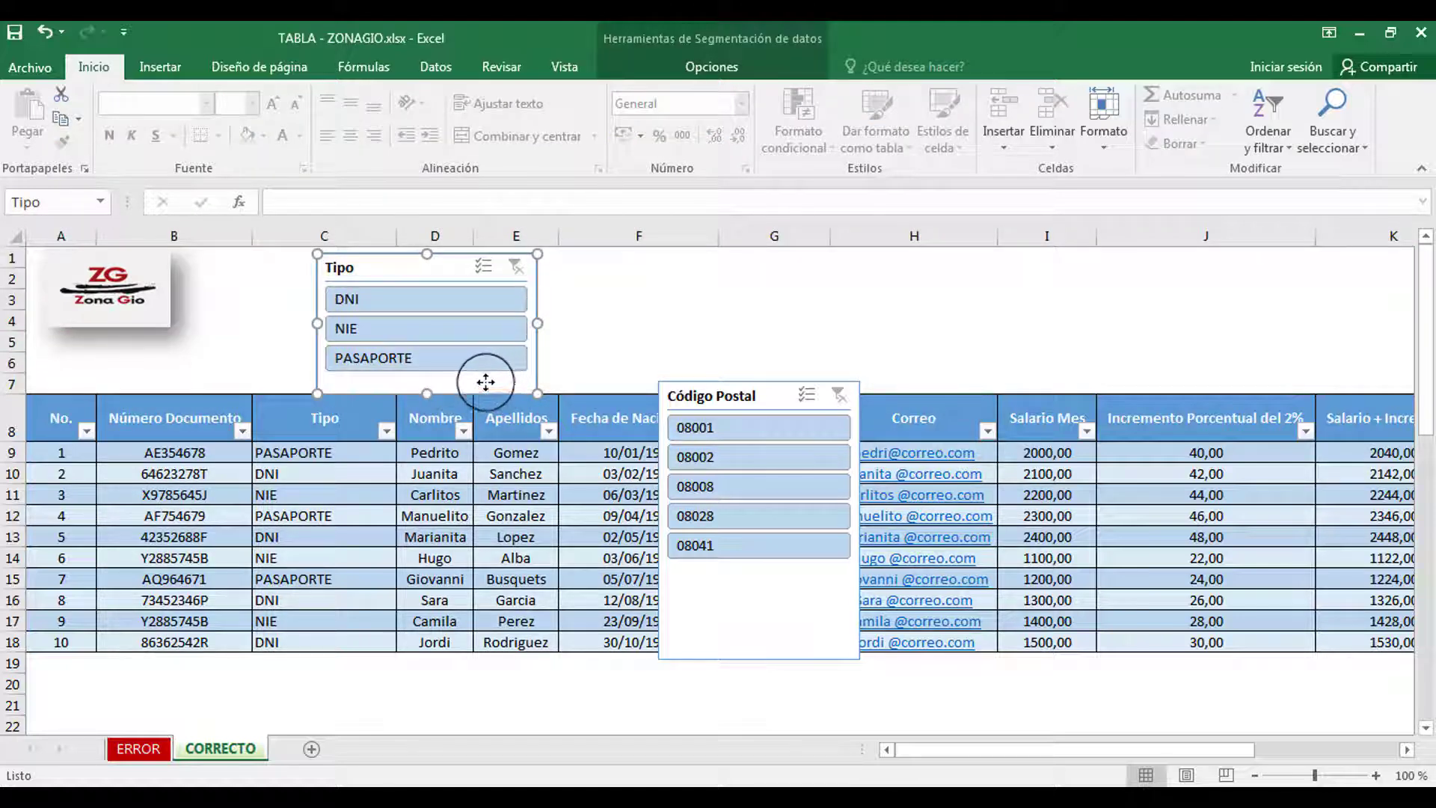
left_click_drag(486, 382, 426, 379)
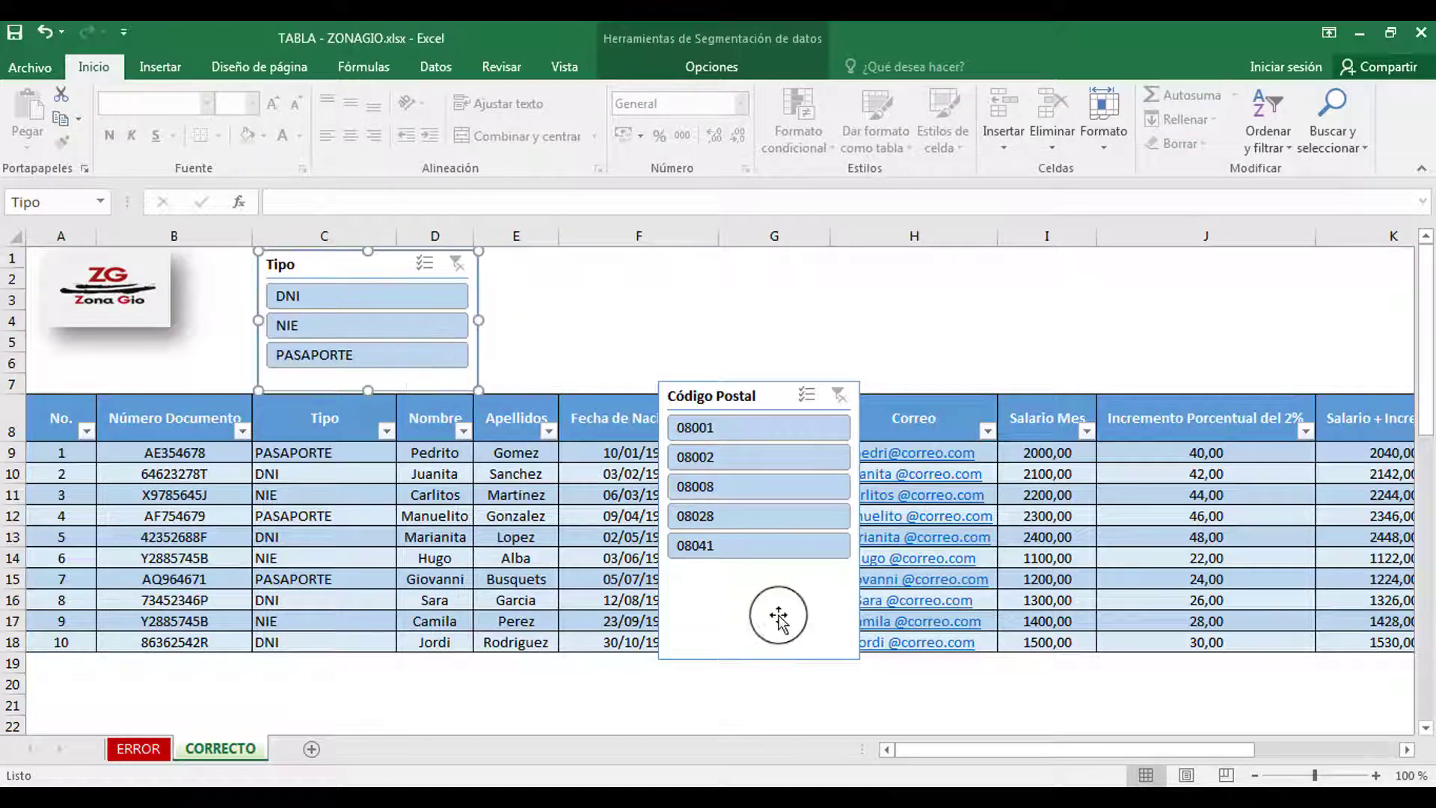
- Place the Código Postal slicer over column F from row 1, then shorten it to fit its five codes and narrow it
left_click_drag(780, 614, 679, 477)
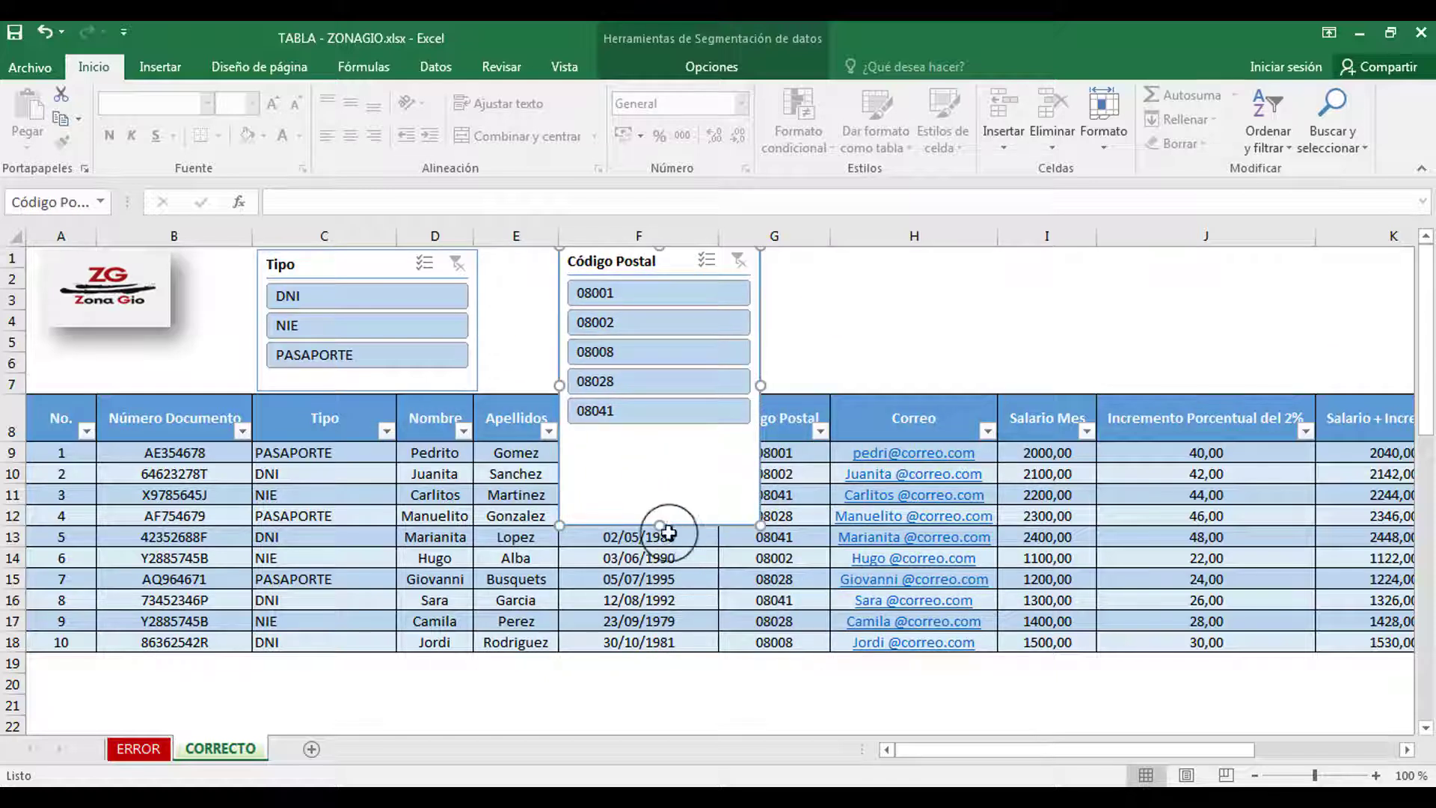
left_click_drag(658, 524, 677, 442)
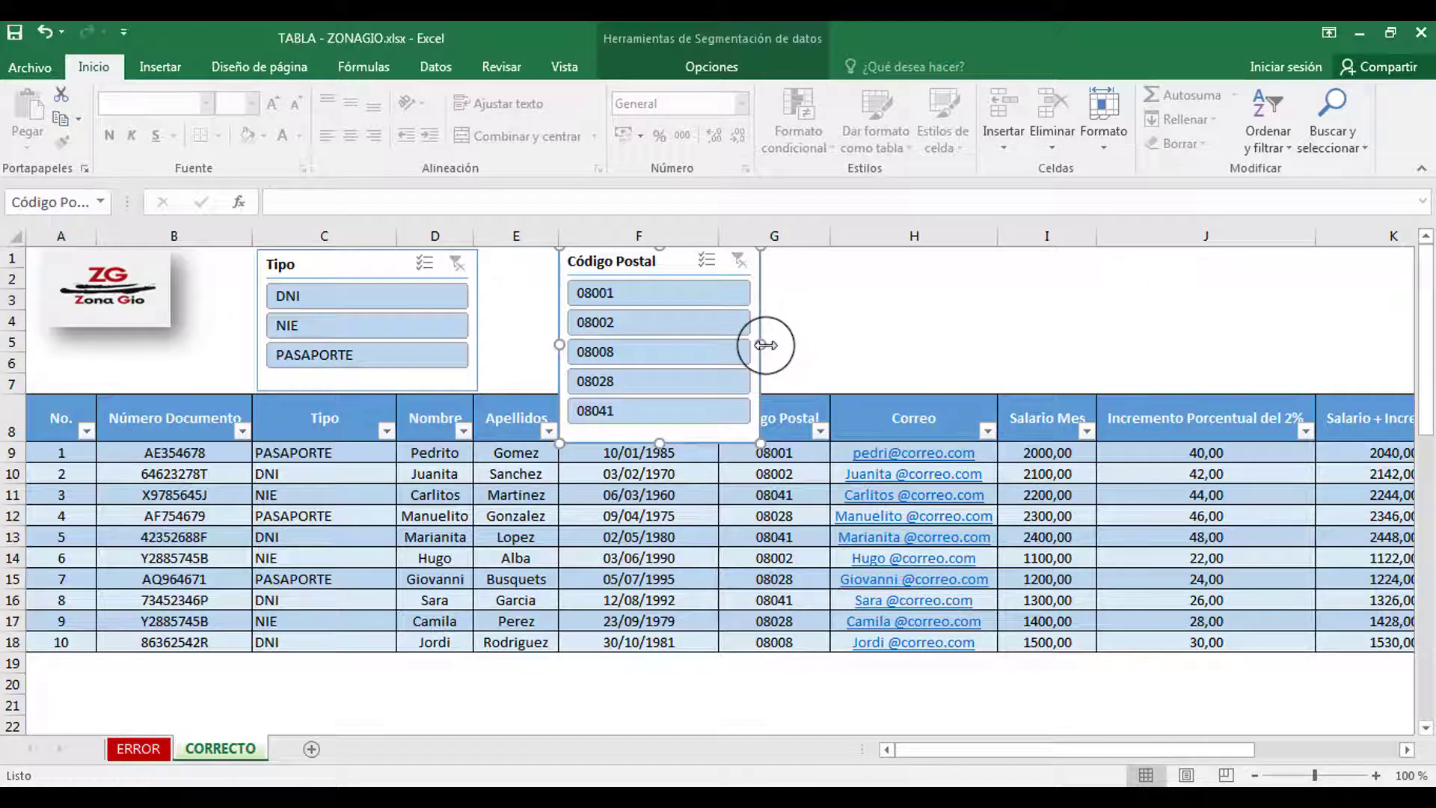
left_click_drag(765, 345, 708, 344)
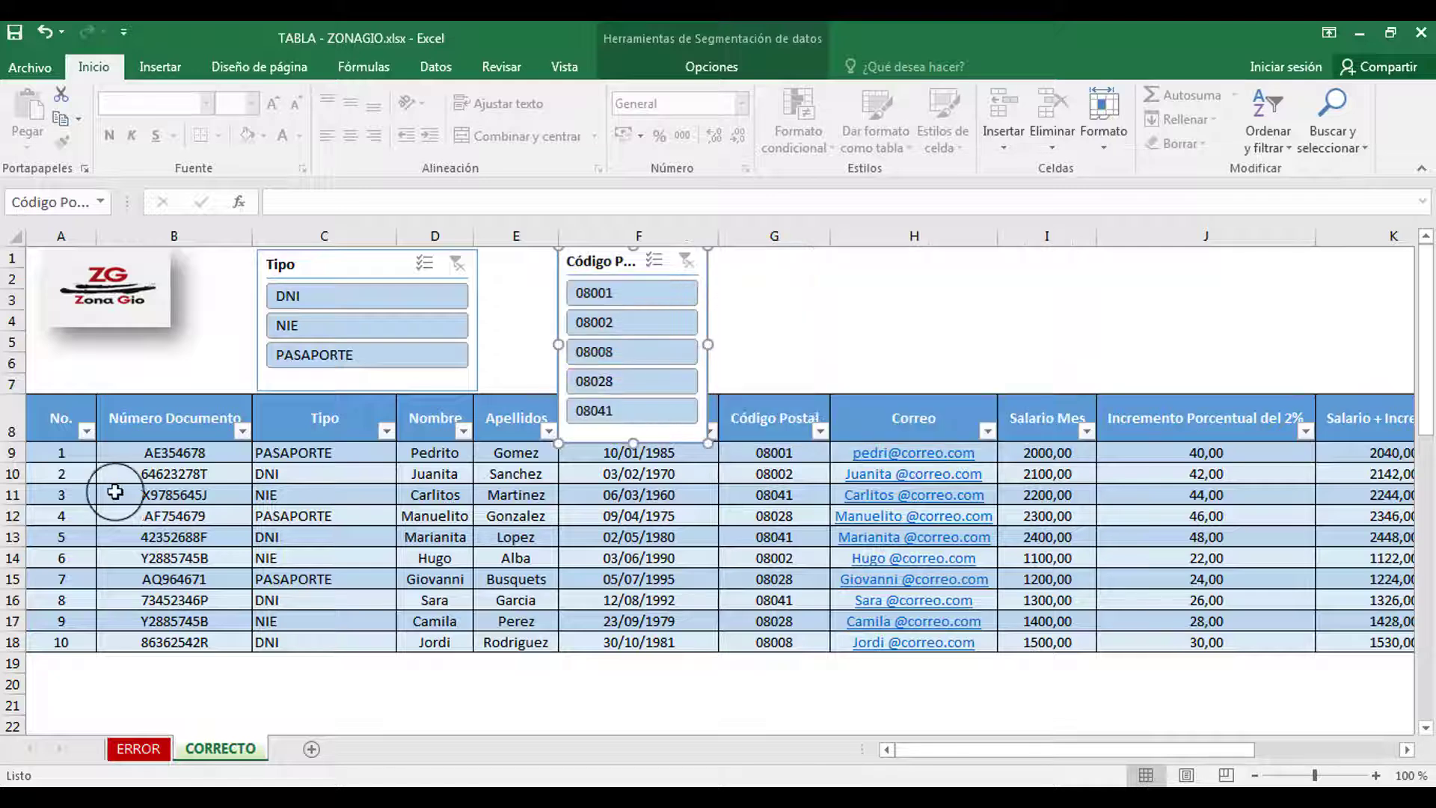
- Insert three more blank rows above the table's header, at row 8, to clear space for the Código Postal slicer
left_click(17, 426)
key("ctrl+plus")
key("ctrl+plus")
key("ctrl+plus")
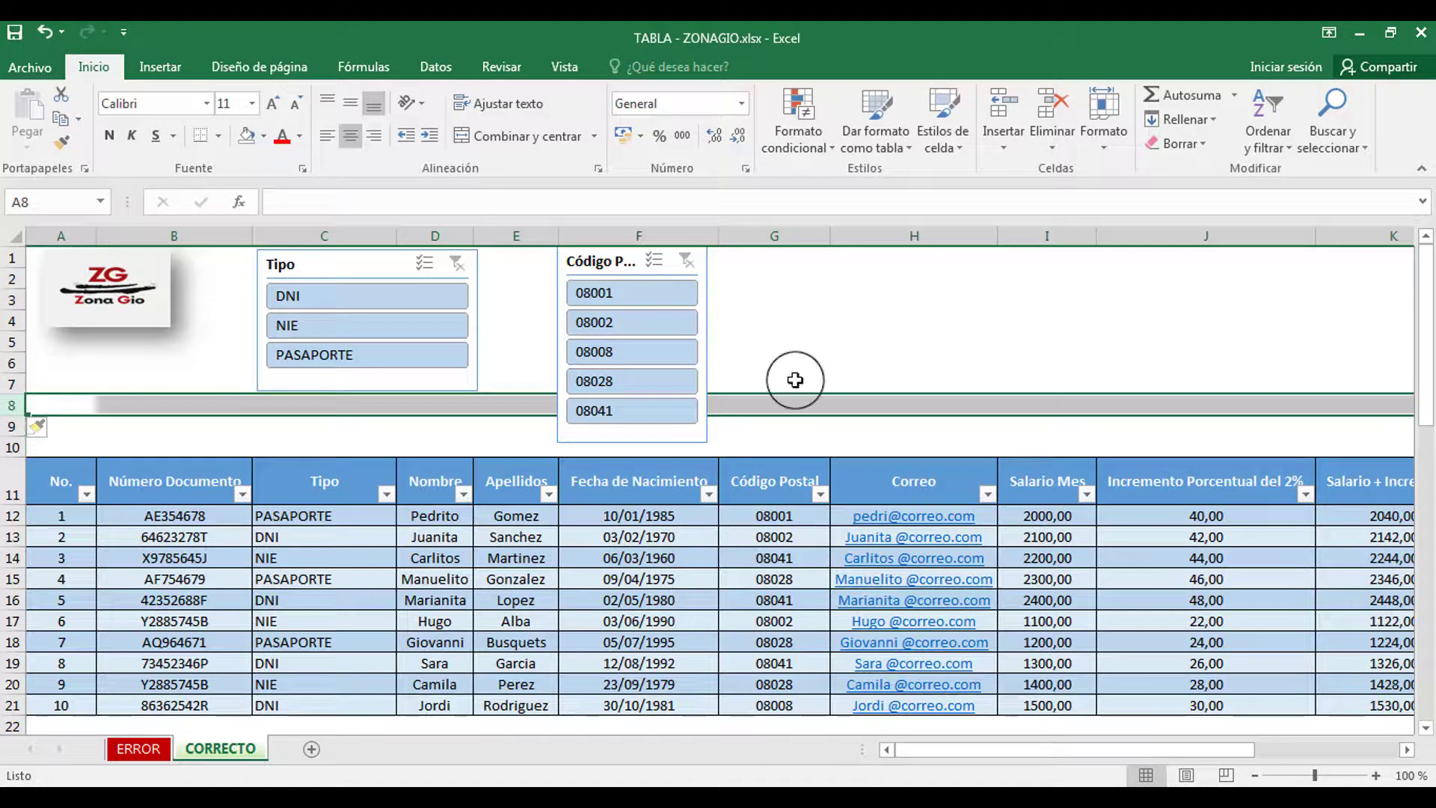
left_click(795, 380)
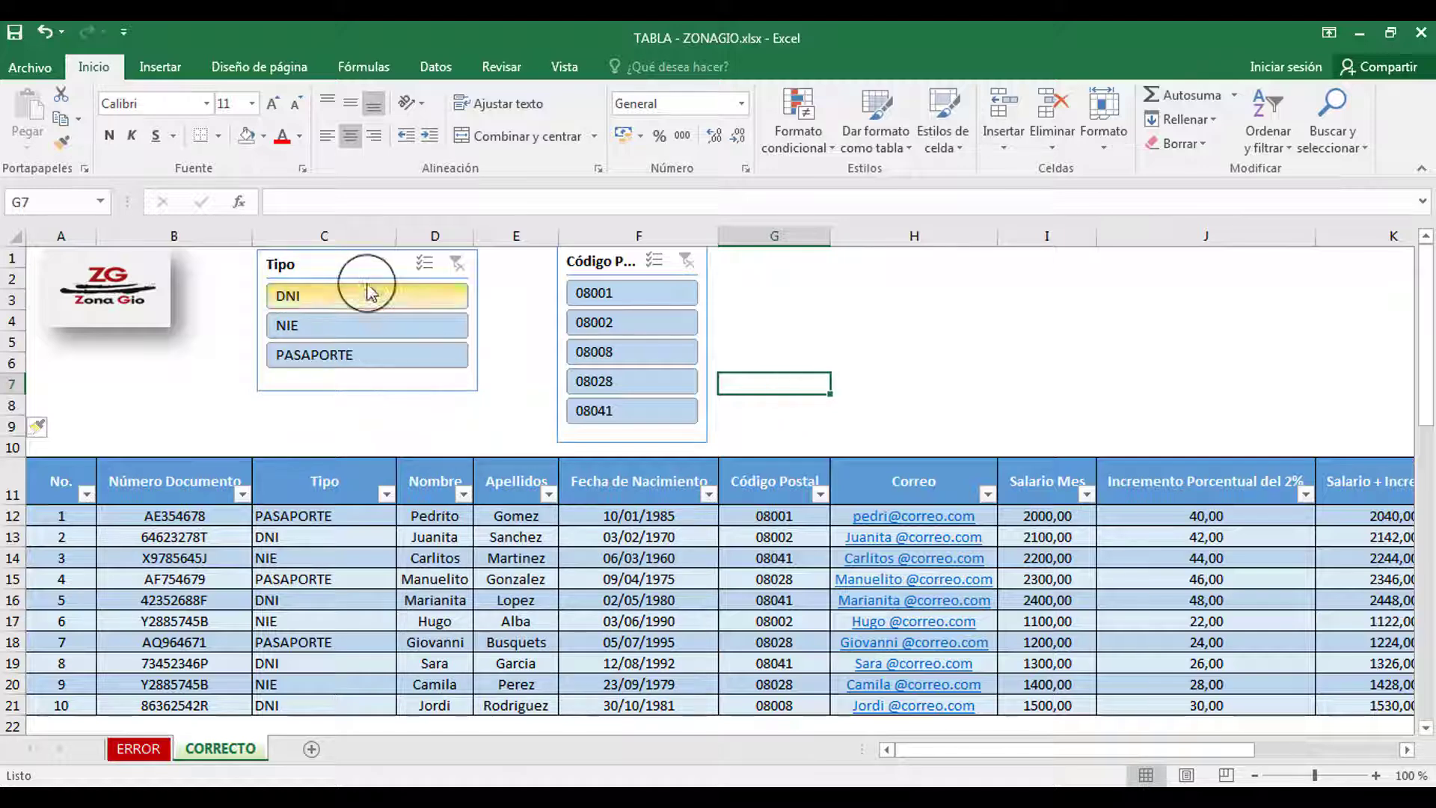
- Filter the table by DNI, NIE and PASAPORTE in turn with the Tipo slicer, clearing the filter after each
left_click(320, 267)
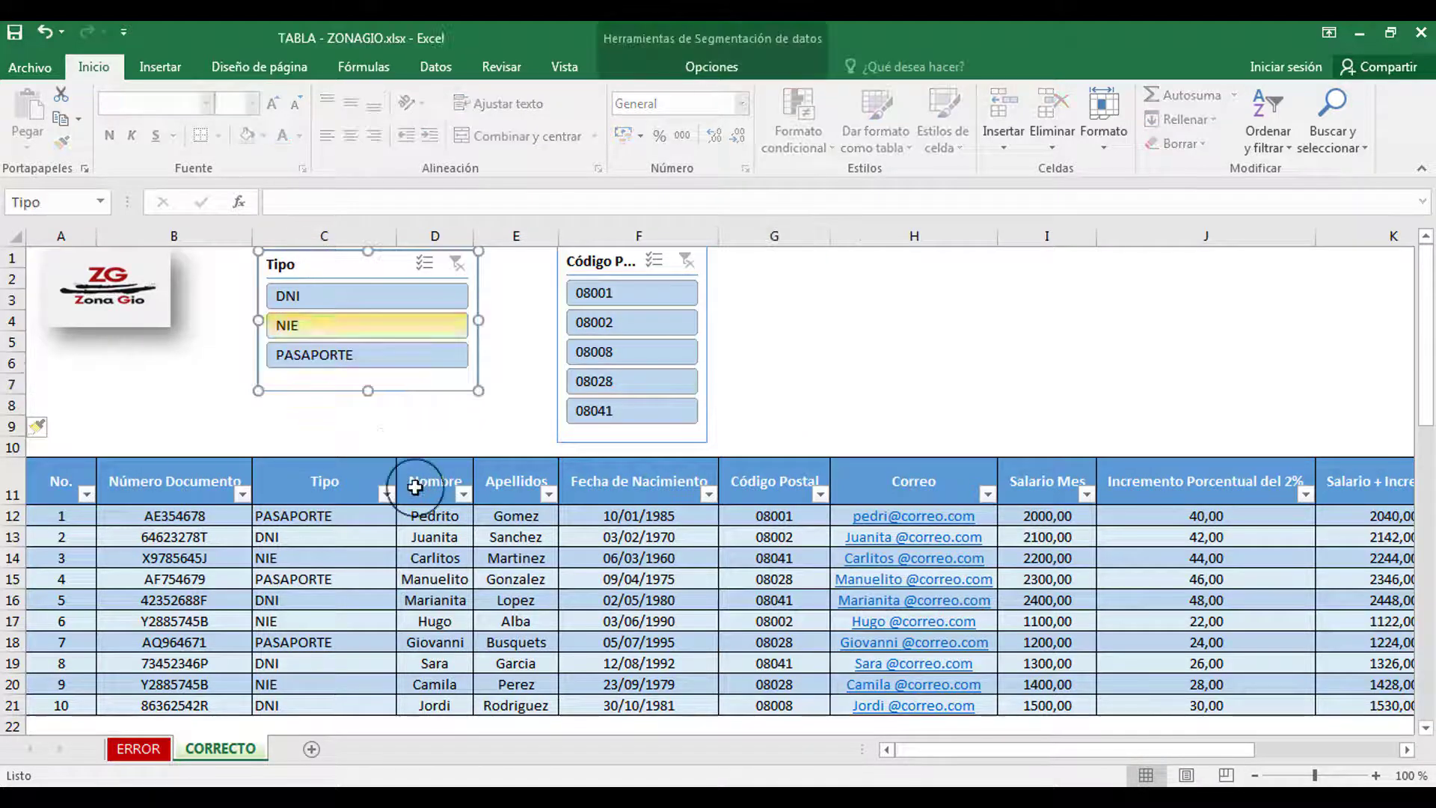
left_click(314, 480)
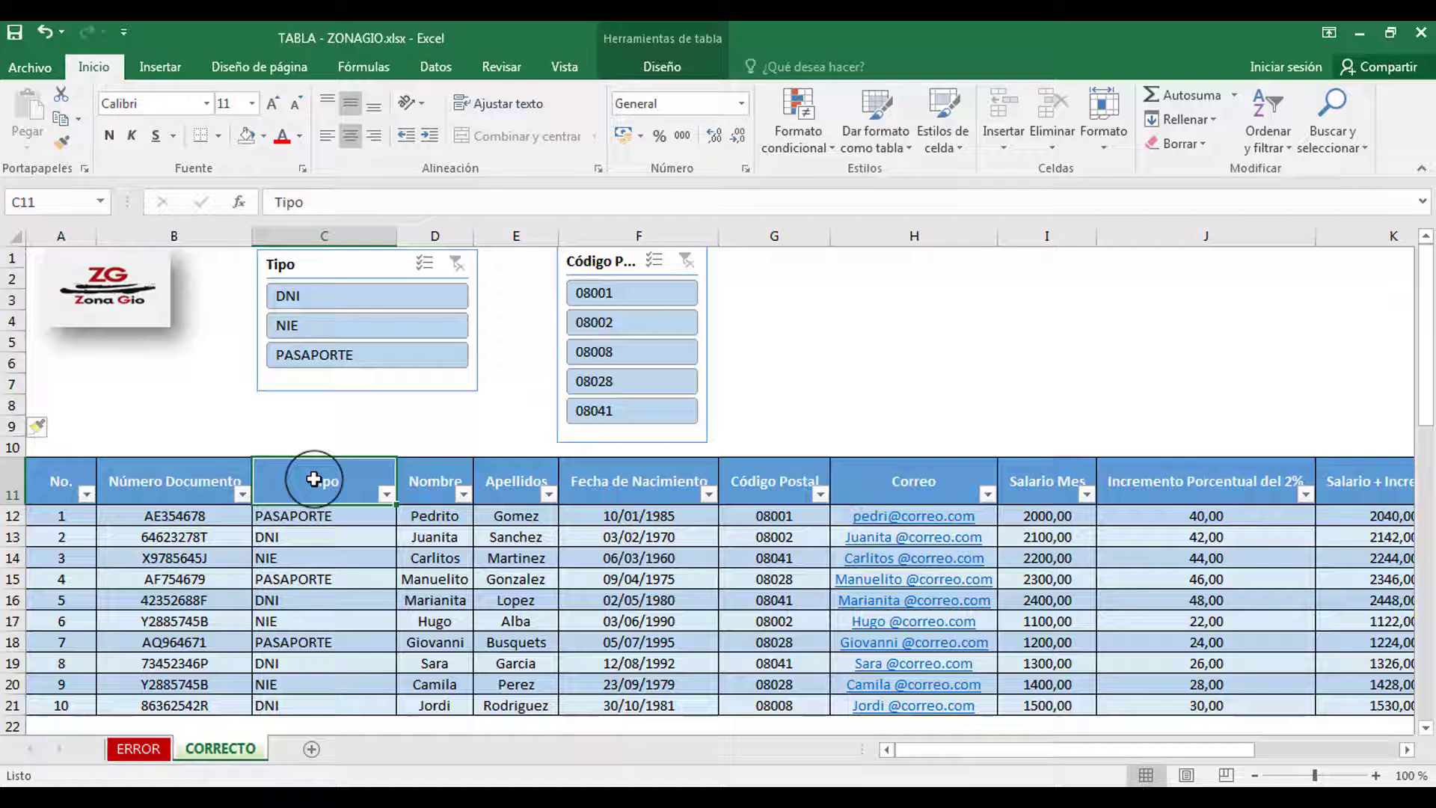
left_click(378, 302)
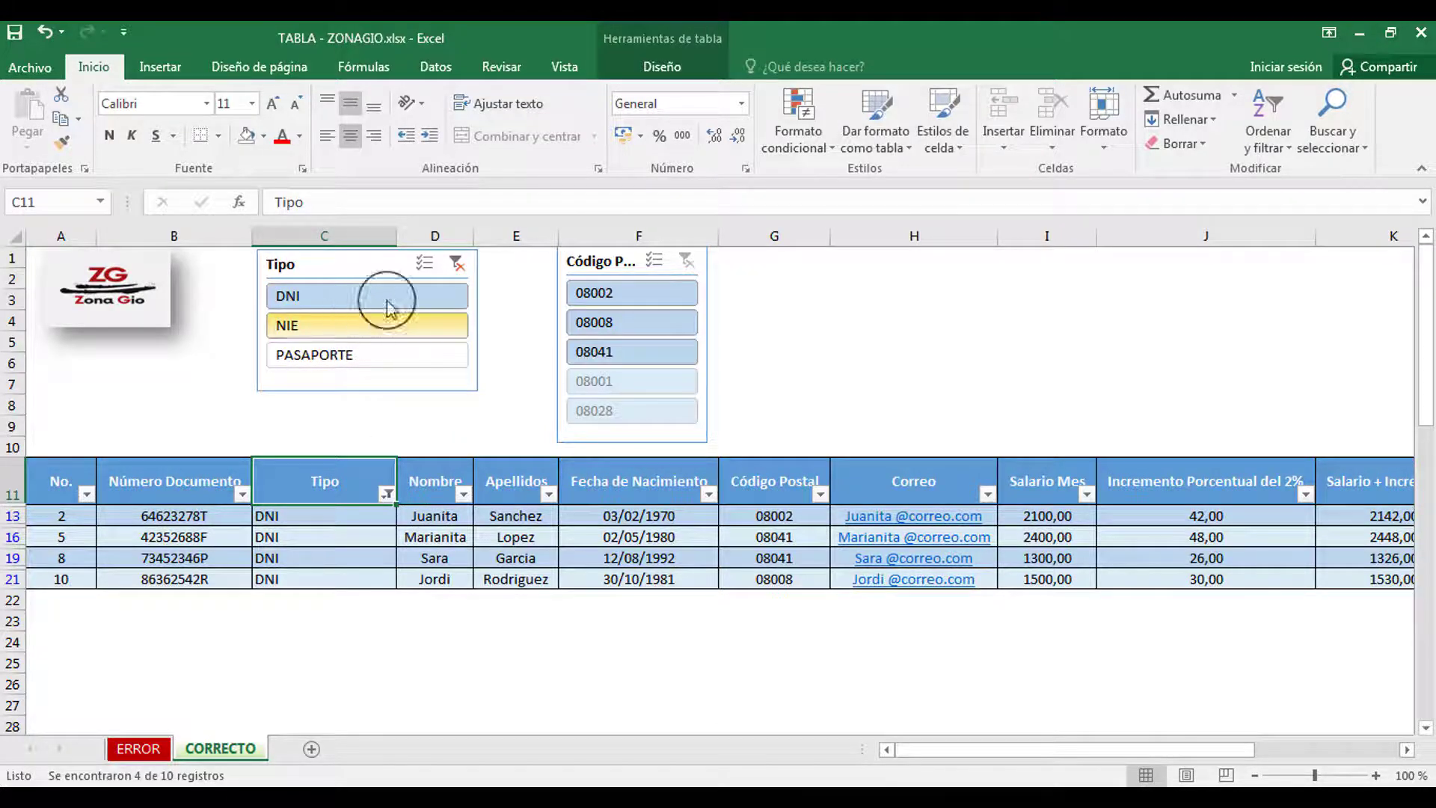
left_click(457, 264)
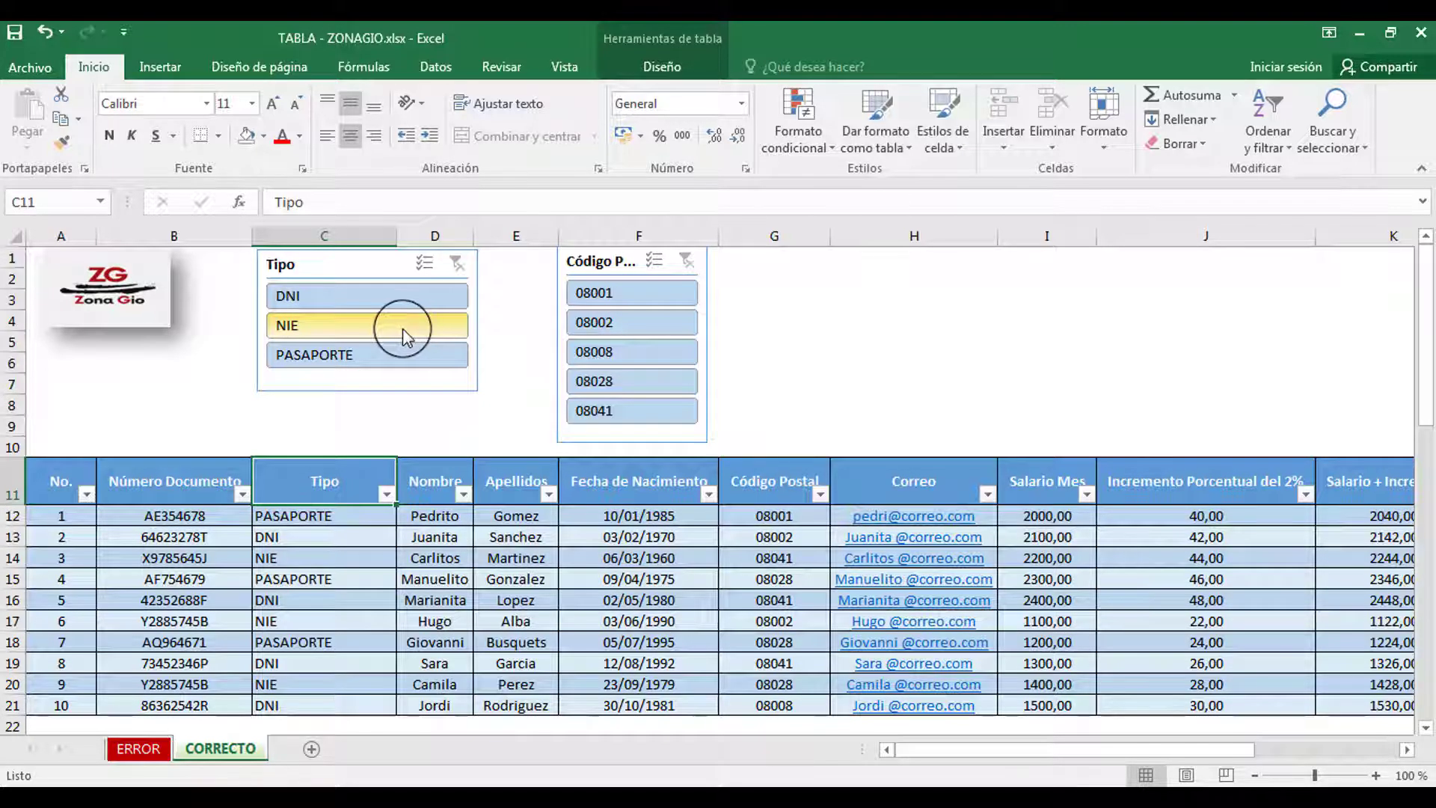
left_click(402, 329)
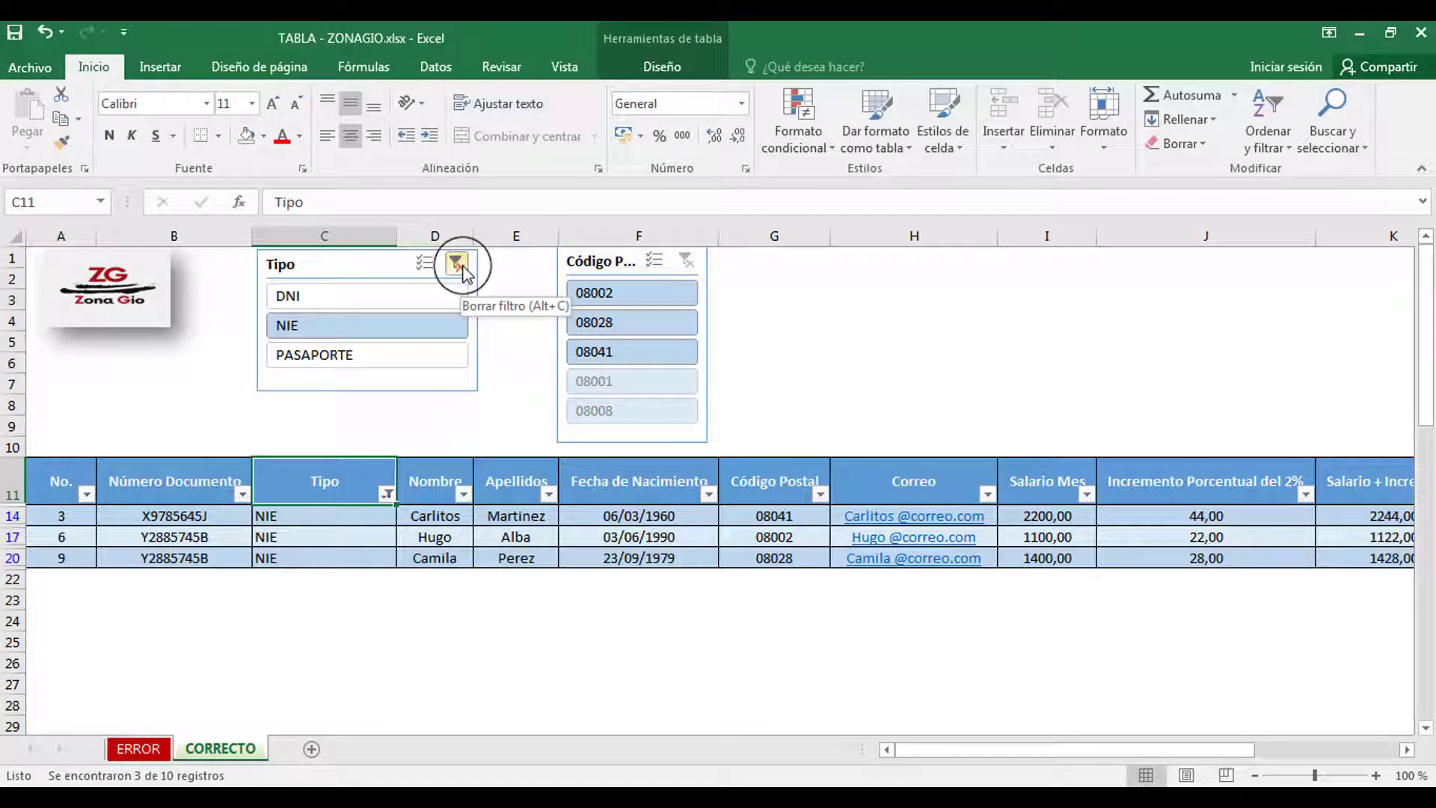
left_click(458, 265)
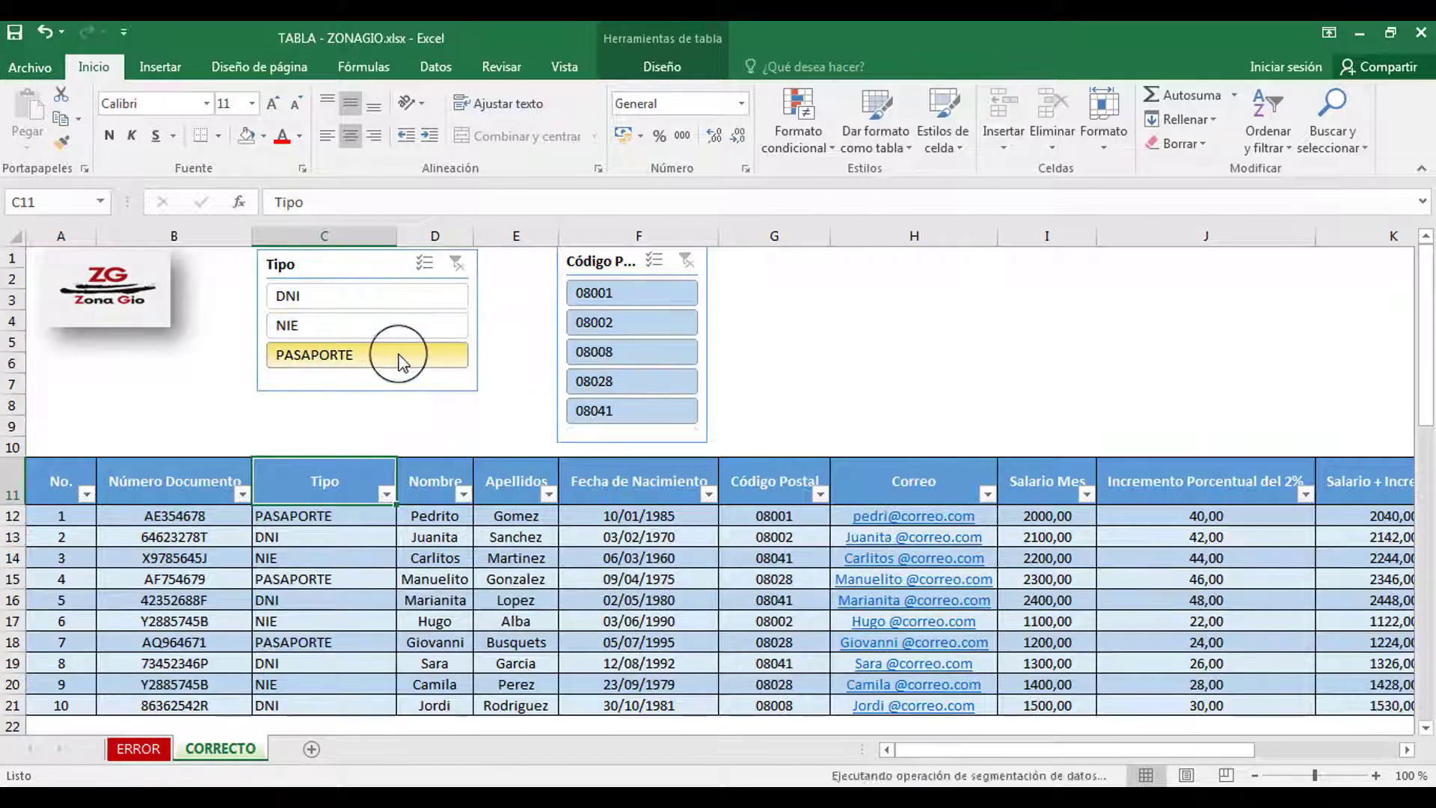
left_click(400, 356)
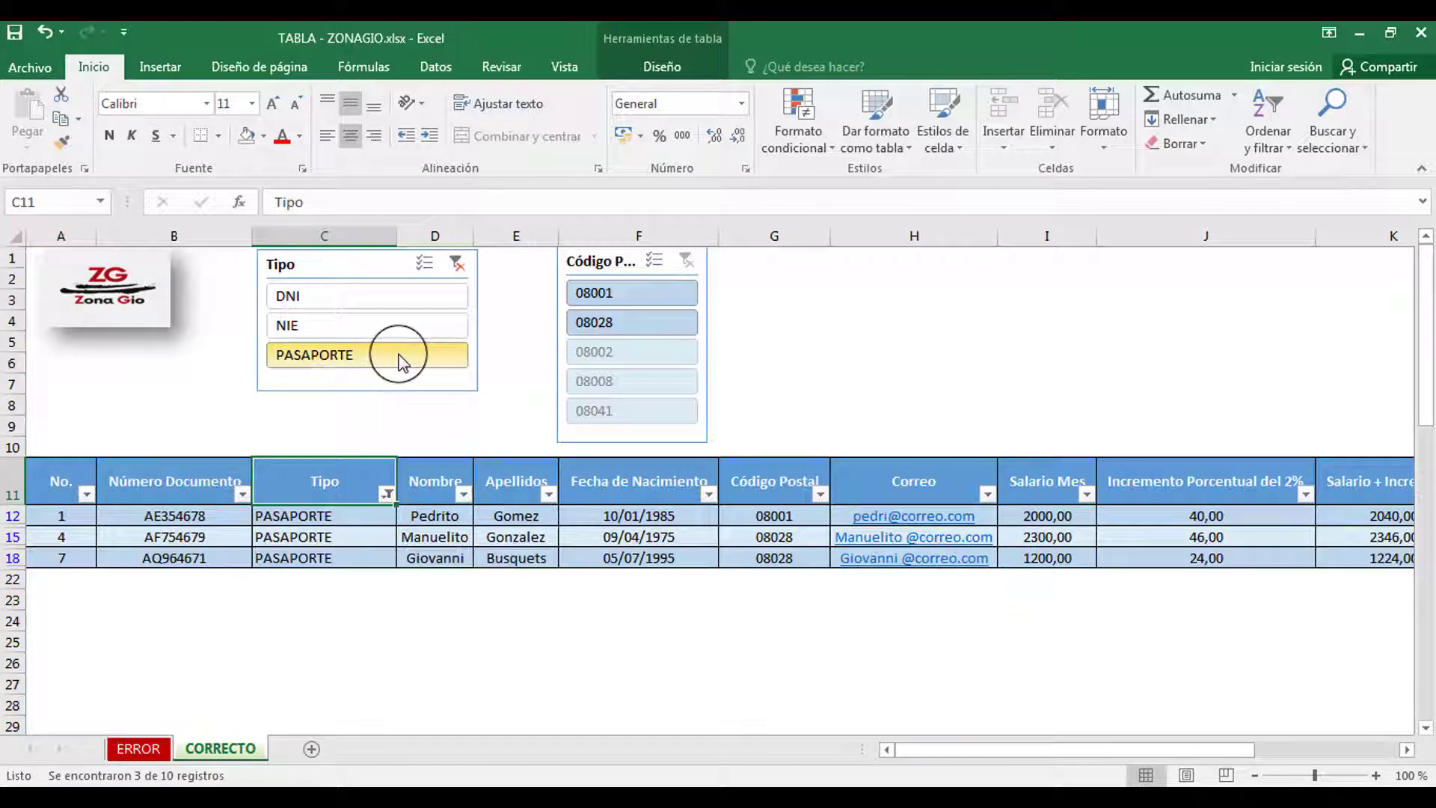
left_click(458, 265)
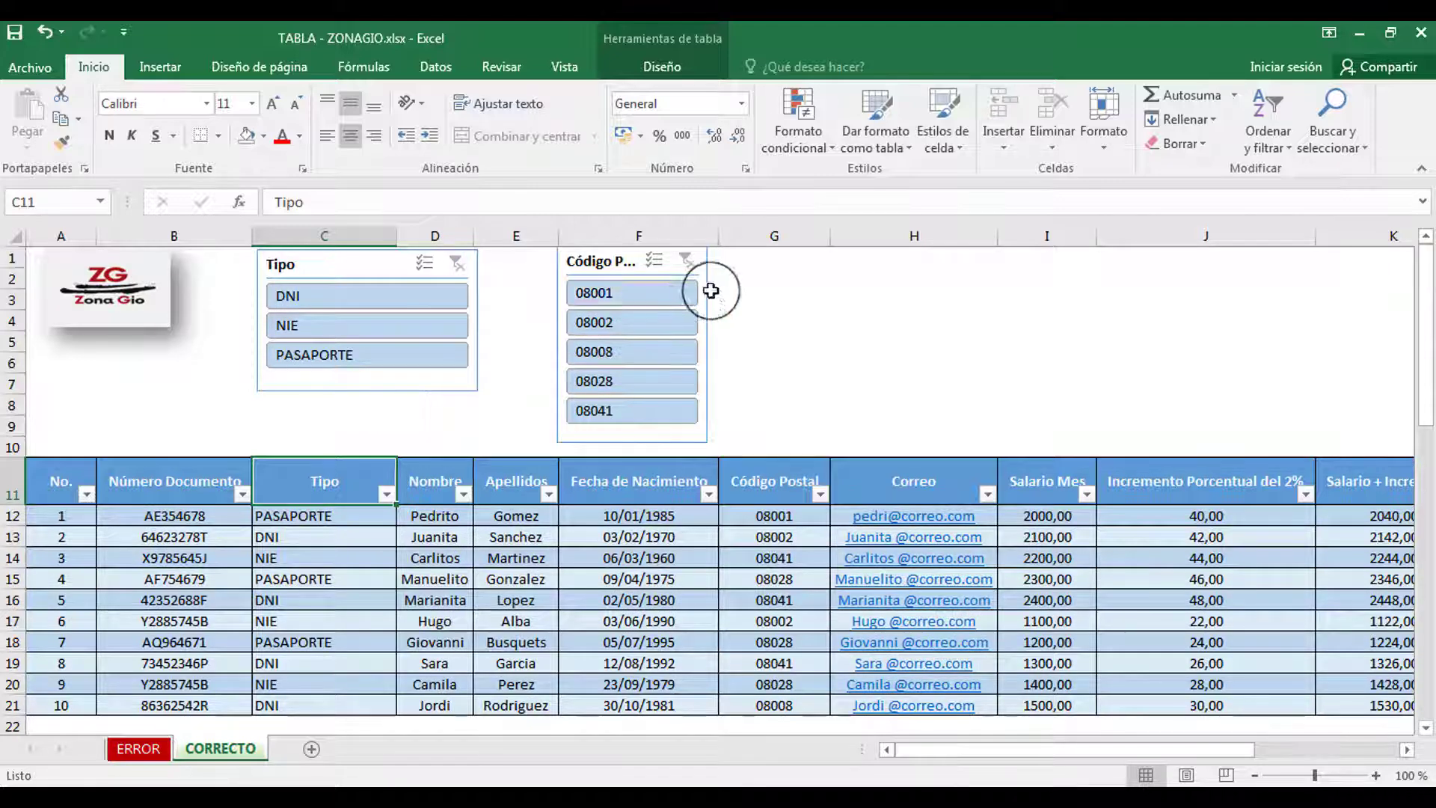
- Widen the Código Postal slicer to fit its full title and filter by 08001, 08002 and 08008 one at a time
left_click(701, 269)
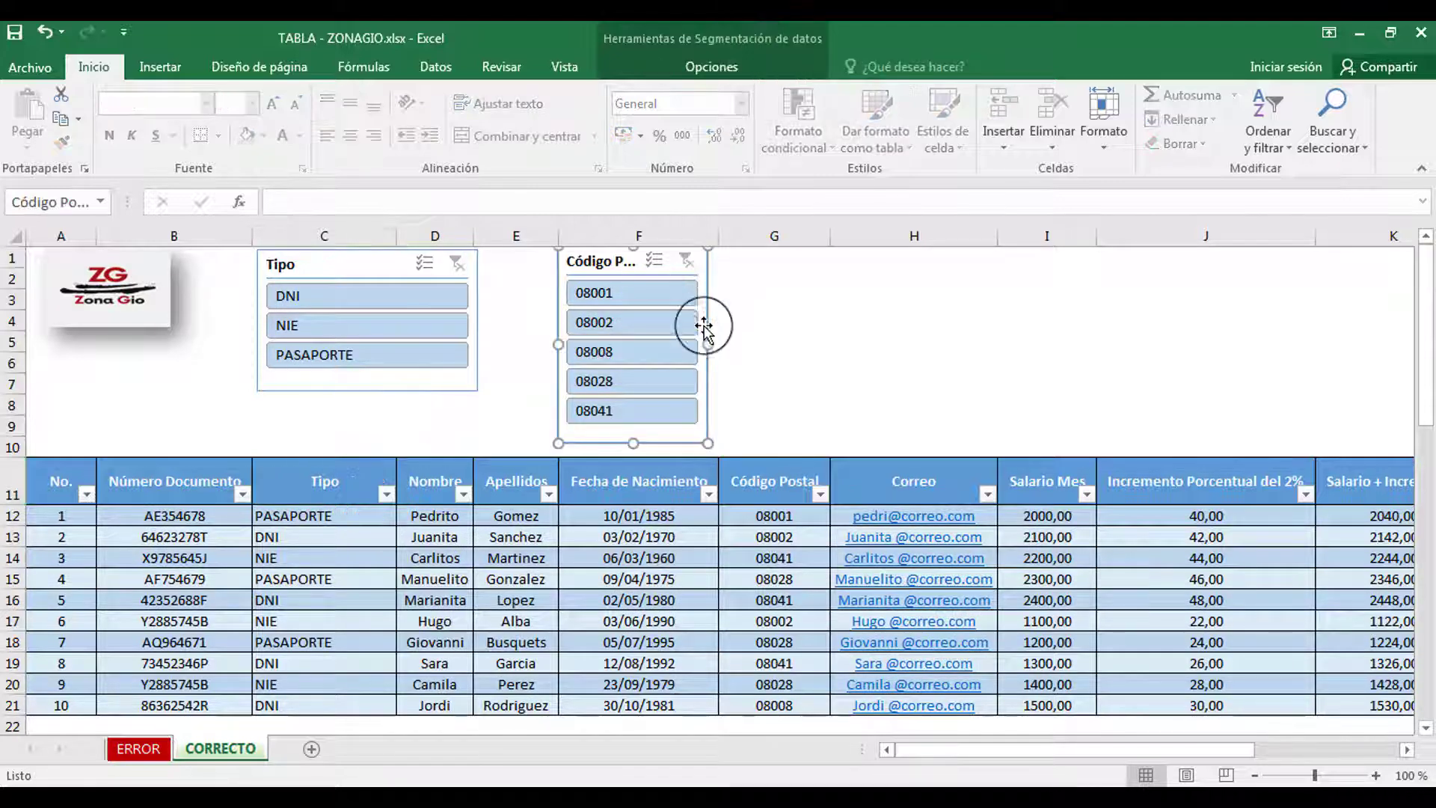
left_click_drag(705, 343, 761, 344)
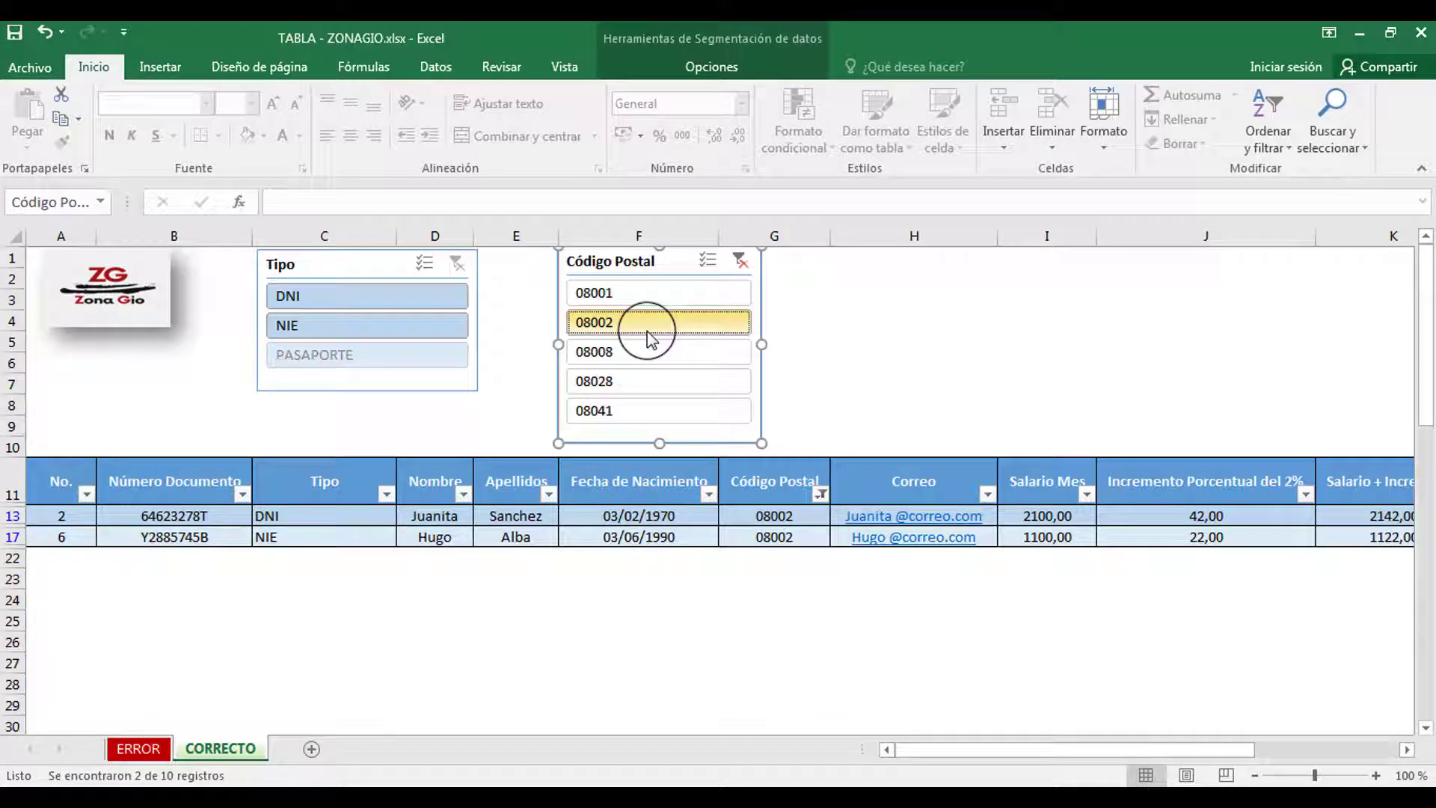
left_click(649, 295)
left_click(648, 352)
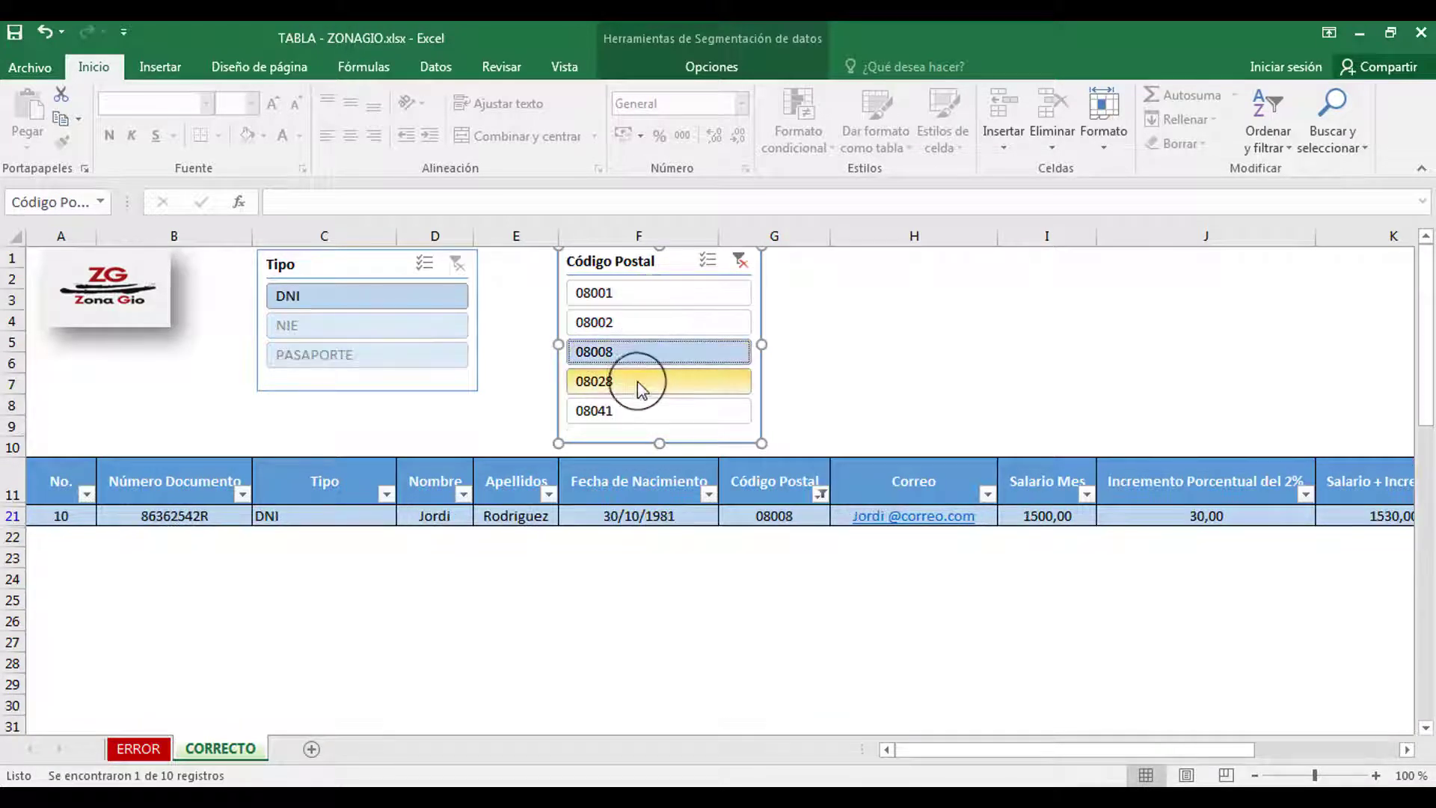
- Filter the table to postal codes 08028, 08002 and 08001 together using the Código Postal slicer
left_click(641, 385)
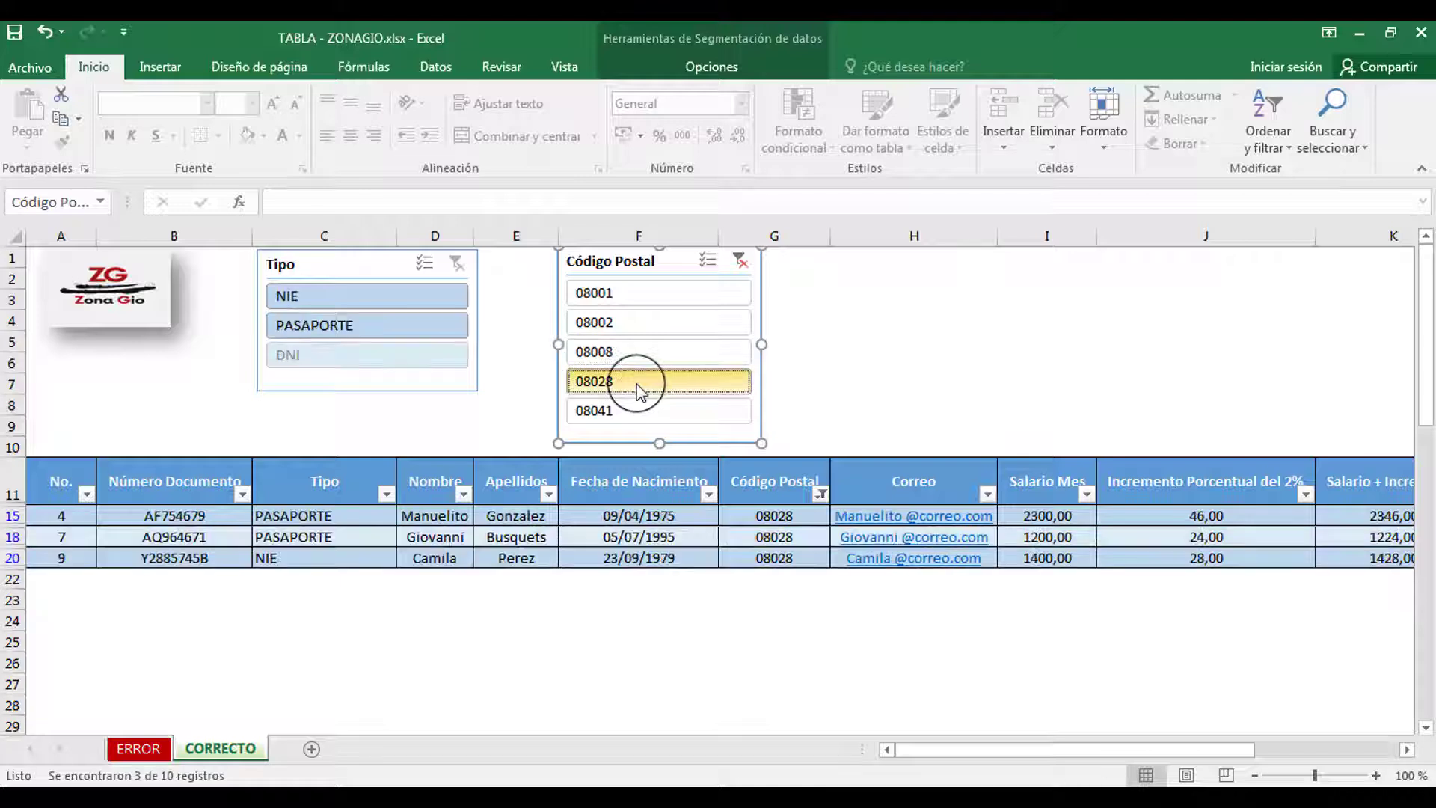
left_click(652, 329, "ctrl")
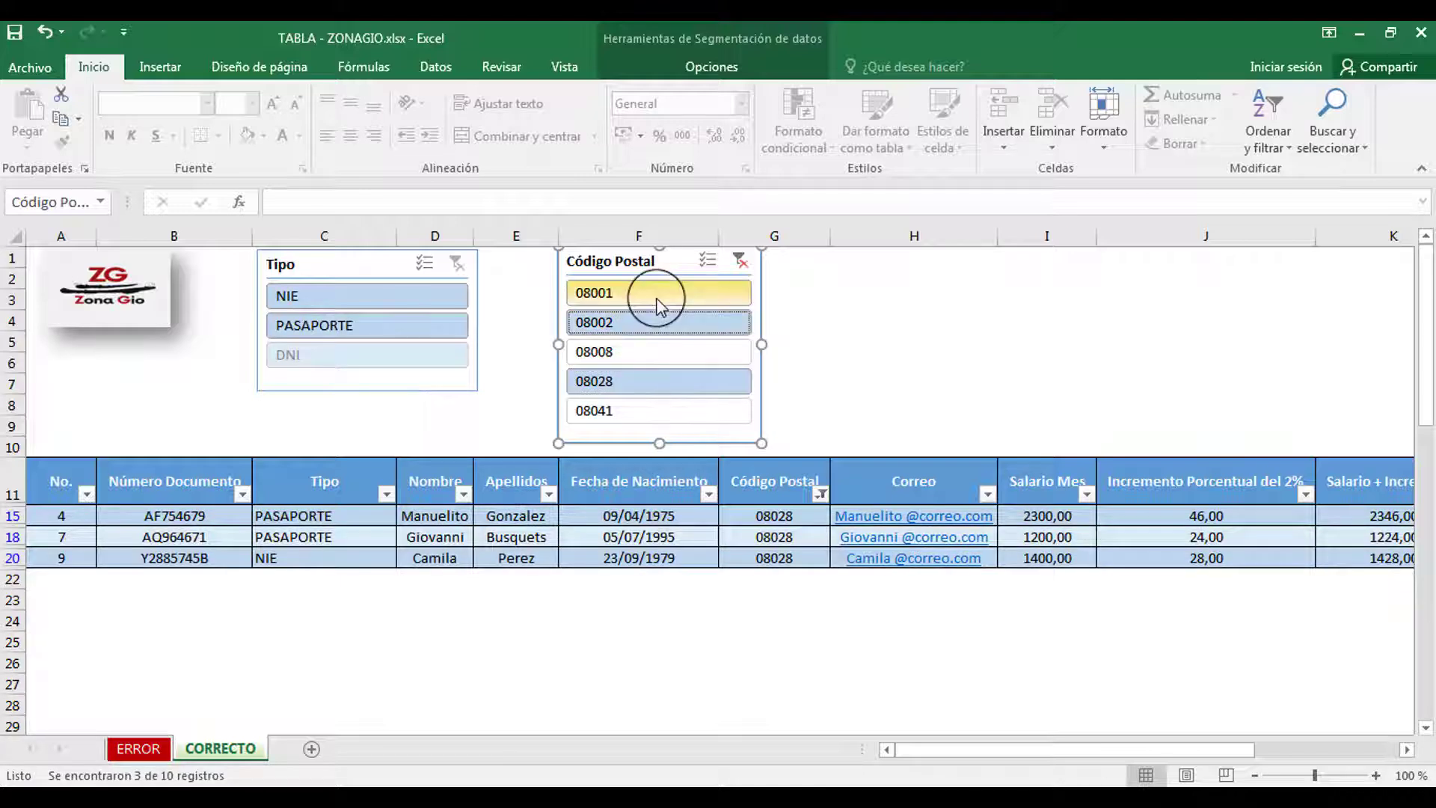
left_click(658, 303, "ctrl")
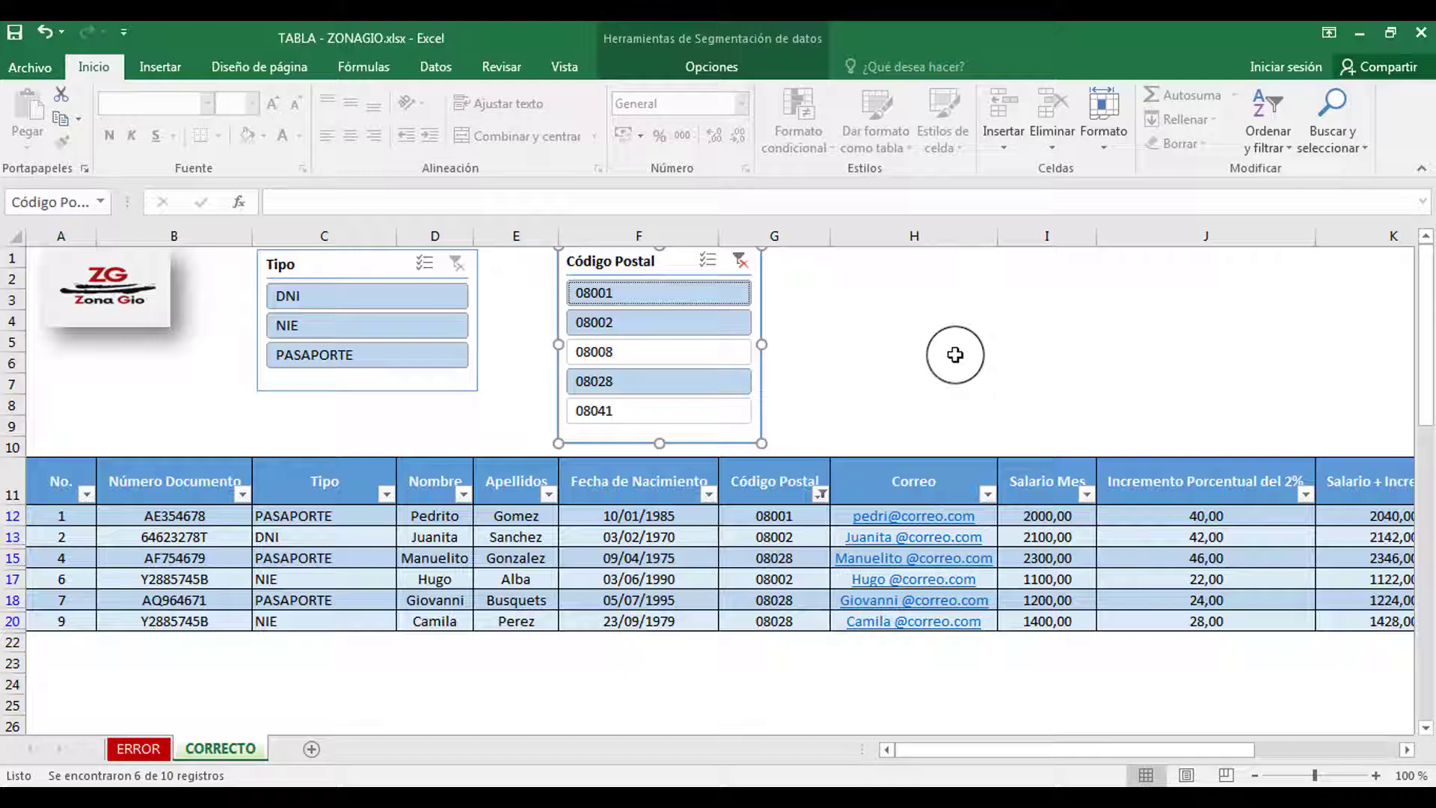
left_click(882, 319)
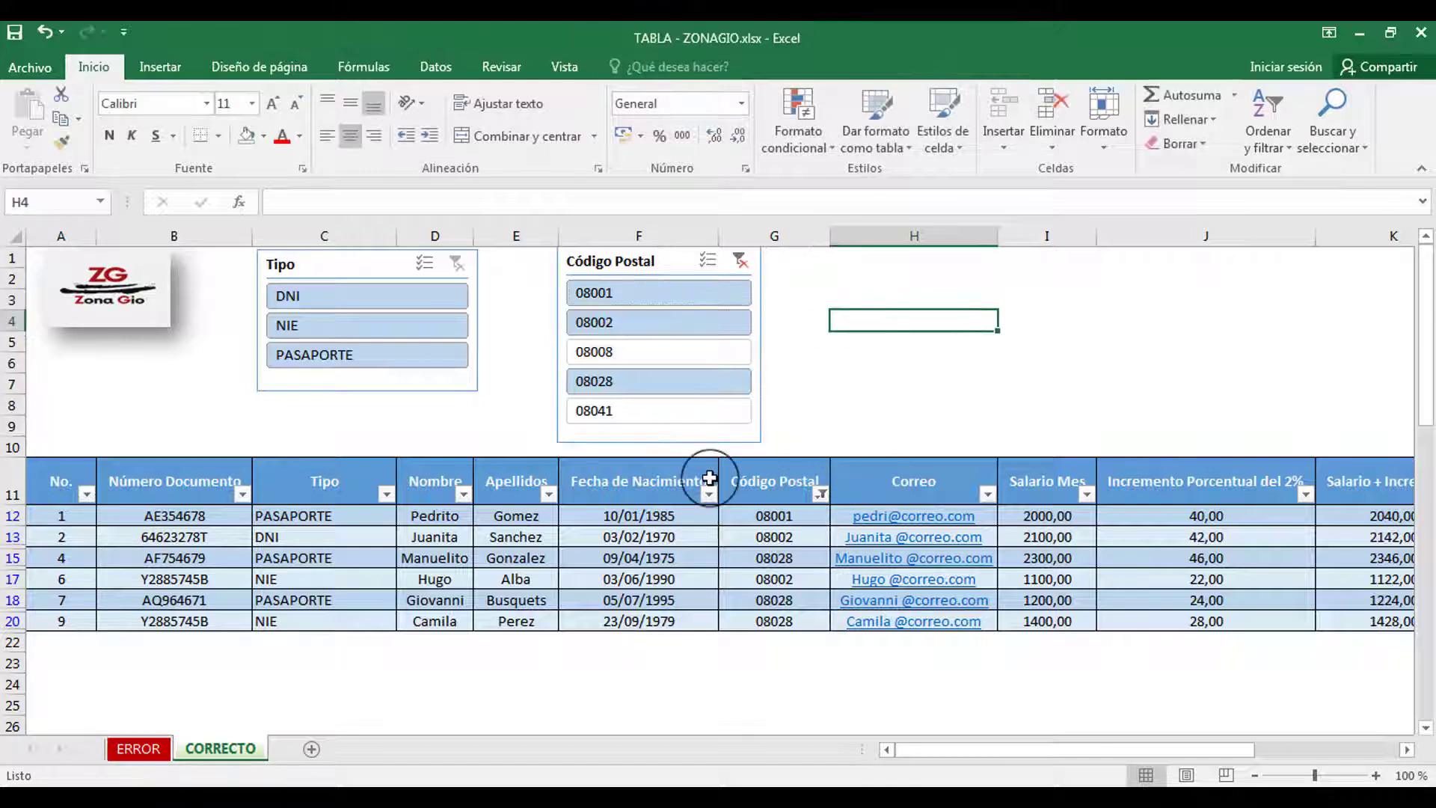